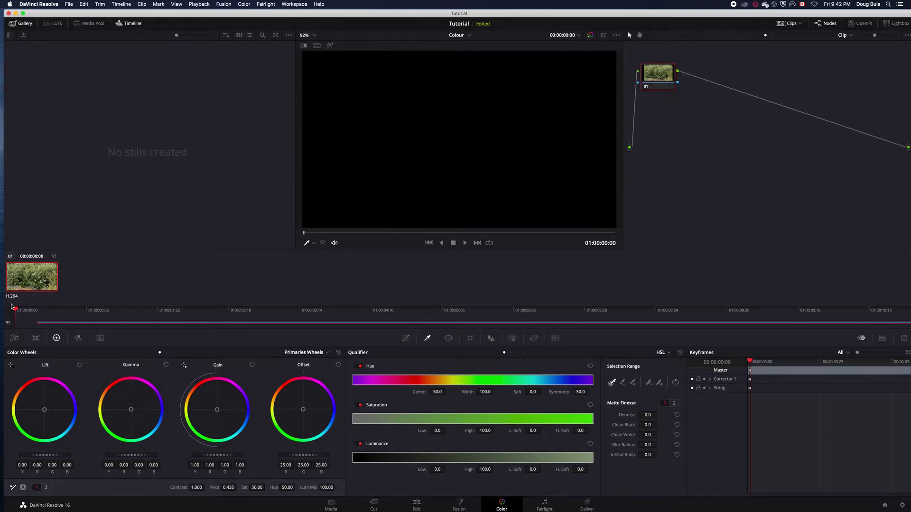
Step: With the parade scope shown at 01:00:05:17, lower lift and gamma to -0.01 and raise offset to 26.25 on all channels
{"action": "left_click_drag", "start_coordinate": [18, 309], "coordinate": [476, 329]}
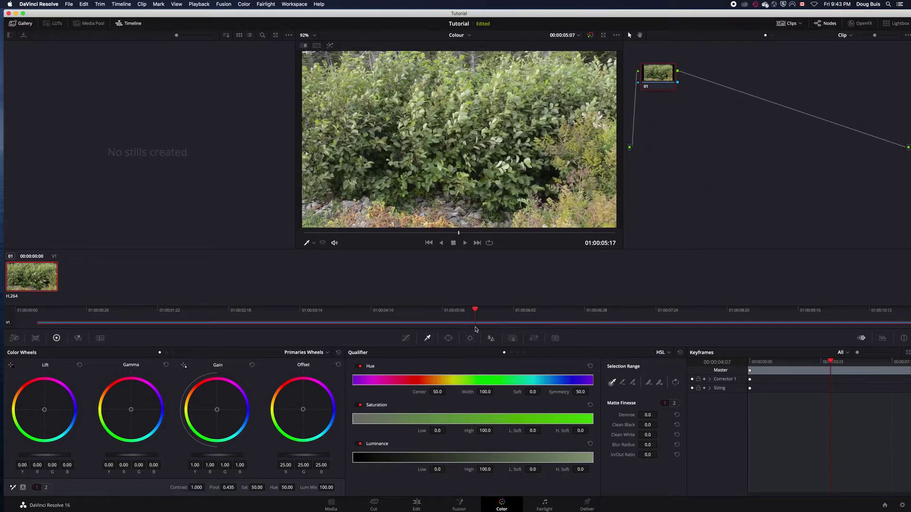
{"action": "left_click", "coordinate": [882, 339]}
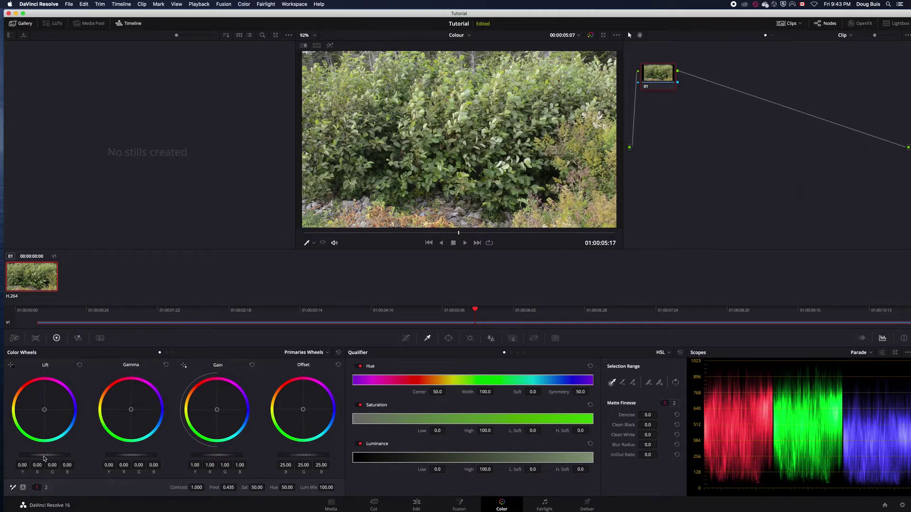
{"action": "mouse_move", "coordinate": [43, 458]}
{"action": "left_mouse_down"}
{"action": "mouse_move", "coordinate": [58, 458]}
{"action": "mouse_move", "coordinate": [42, 458]}
{"action": "left_mouse_up"}
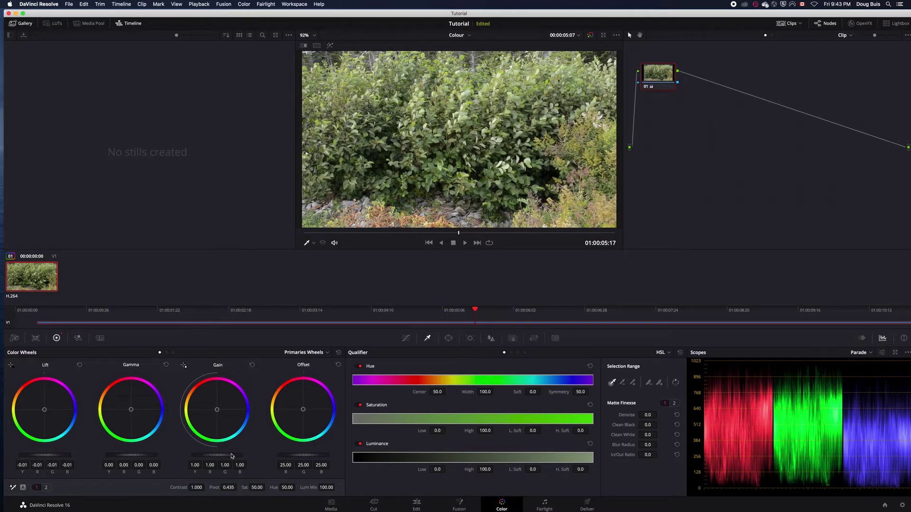
{"action": "mouse_move", "coordinate": [216, 455]}
{"action": "left_mouse_down"}
{"action": "mouse_move", "coordinate": [207, 454]}
{"action": "mouse_move", "coordinate": [216, 454]}
{"action": "left_mouse_up"}
{"action": "left_click_drag", "start_coordinate": [138, 454], "coordinate": [134, 455]}
{"action": "left_click_drag", "start_coordinate": [303, 455], "coordinate": [306, 454]}
{"action": "scroll", "coordinate": [692, 225], "scroll_direction": "left", "scroll_amount": 1}
{"action": "scroll", "coordinate": [455, 317], "scroll_direction": "up", "scroll_amount": 1}
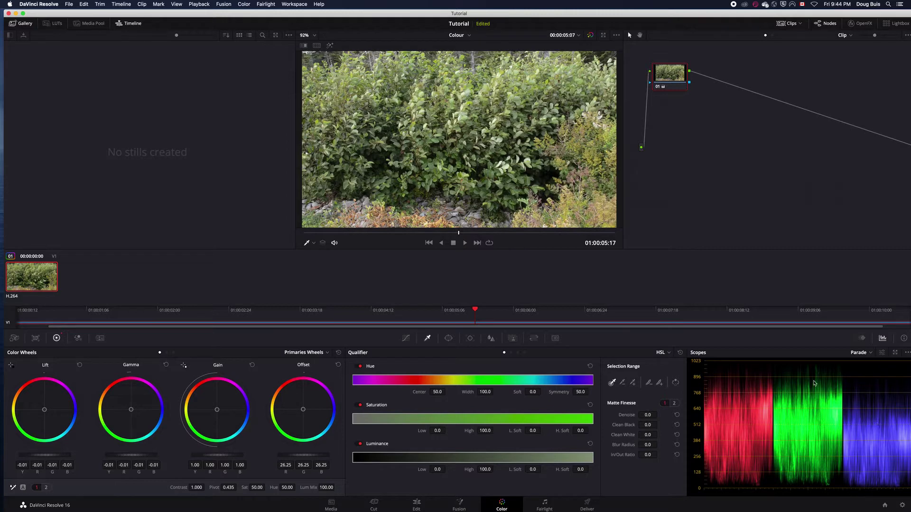
Step: Return to the keyframe editor at 00:00:01:00 and tint the lift to red 0.32, green 0.13 and blue 0.16
{"action": "left_click", "coordinate": [862, 338]}
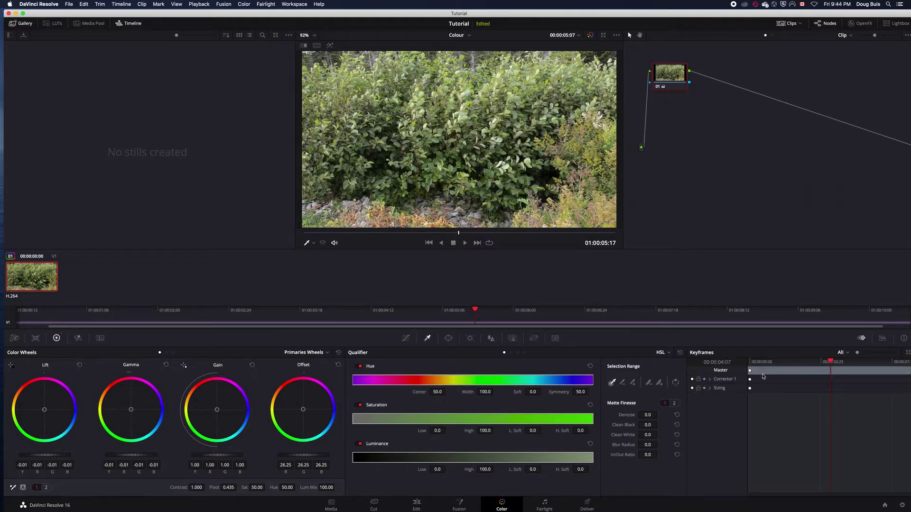
{"action": "left_click_drag", "start_coordinate": [831, 363], "coordinate": [769, 372]}
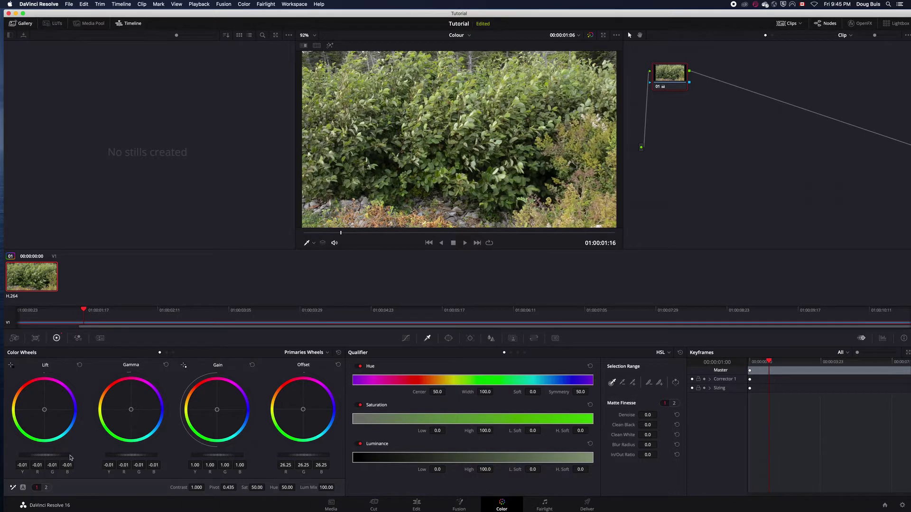
{"action": "mouse_move", "coordinate": [44, 409]}
{"action": "left_mouse_down"}
{"action": "mouse_move", "coordinate": [35, 398]}
{"action": "mouse_move", "coordinate": [47, 411]}
{"action": "left_mouse_up"}
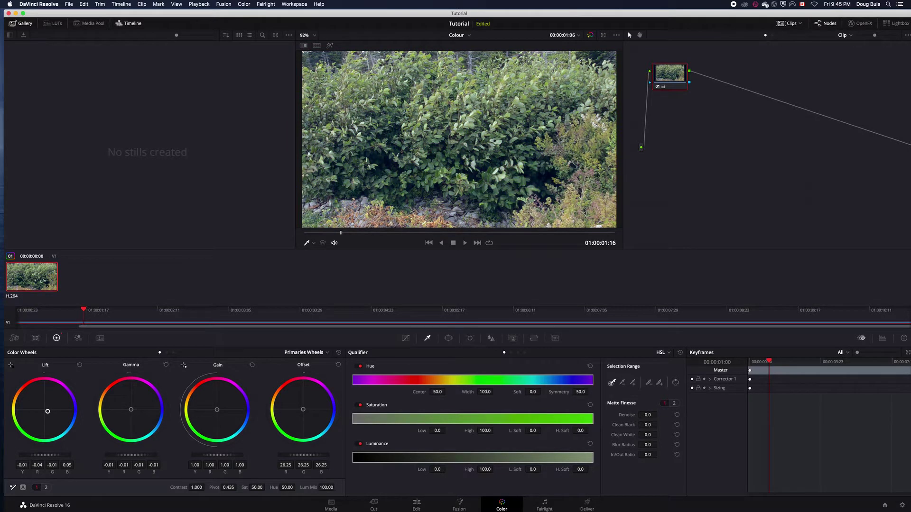
{"action": "left_click_drag", "start_coordinate": [22, 465], "coordinate": [26, 466]}
{"action": "left_click_drag", "start_coordinate": [441, 256], "coordinate": [645, 268]}
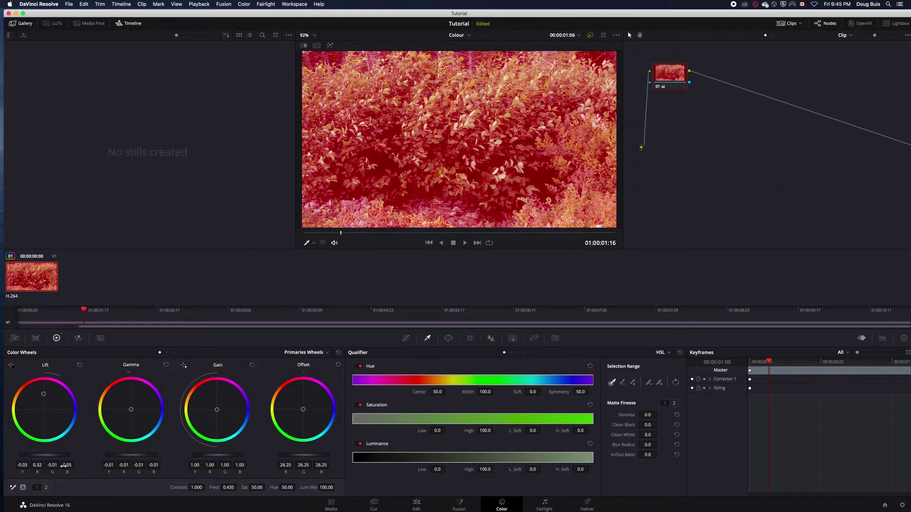
{"action": "mouse_move", "coordinate": [66, 465]}
{"action": "left_mouse_down"}
{"action": "mouse_move", "coordinate": [83, 465]}
{"action": "mouse_move", "coordinate": [50, 466]}
{"action": "mouse_move", "coordinate": [80, 466]}
{"action": "left_mouse_up"}
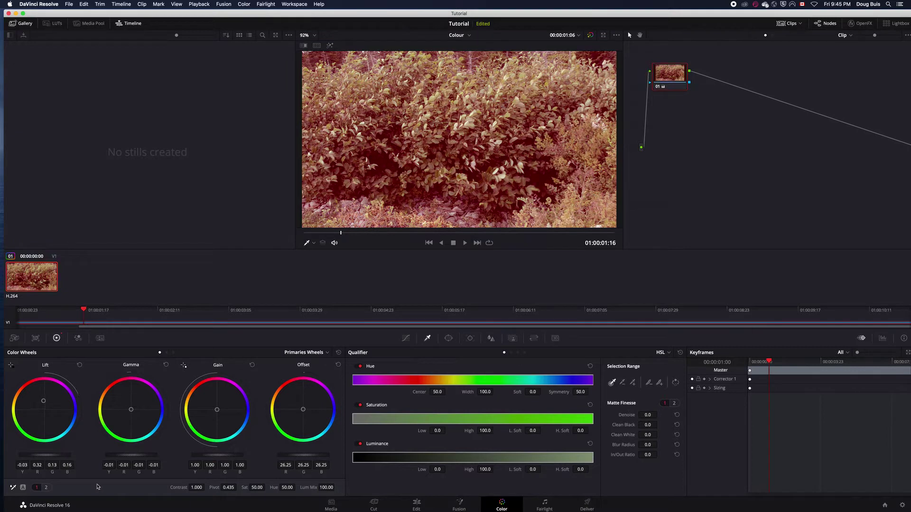
Step: Set the gamma to red 0.13, green -0.06 and blue 0.09
{"action": "left_click_drag", "start_coordinate": [124, 466], "coordinate": [121, 465]}
{"action": "left_click_drag", "start_coordinate": [124, 465], "coordinate": [145, 465]}
{"action": "left_click_drag", "start_coordinate": [139, 465], "coordinate": [153, 465]}
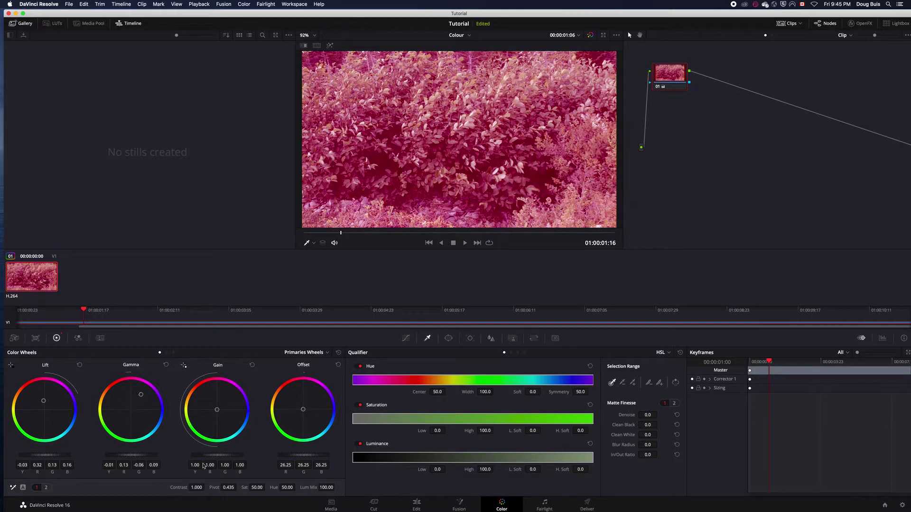
Step: Set the gain to red 1.81, green 0.71 and blue 1.67, and the offset to red 38.97 and blue 45.61
{"action": "left_click_drag", "start_coordinate": [210, 465], "coordinate": [247, 465]}
{"action": "left_click_drag", "start_coordinate": [226, 404], "coordinate": [227, 394]}
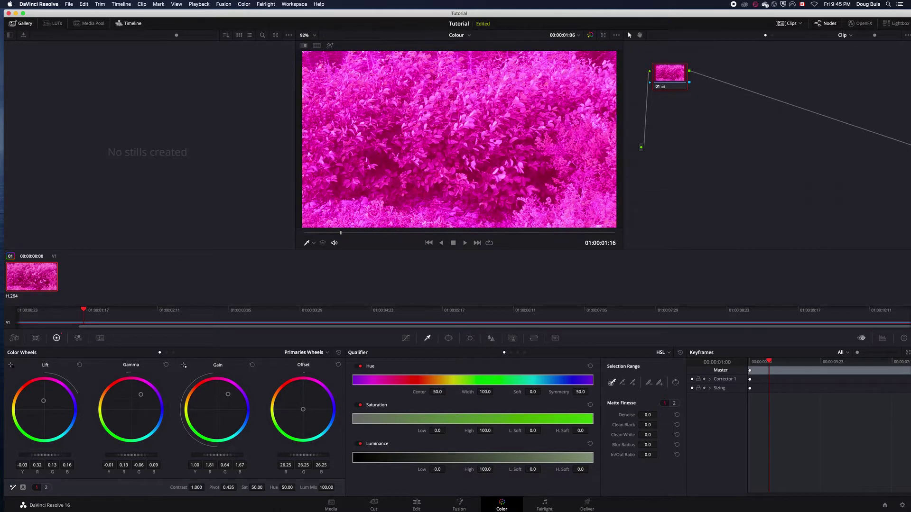
{"action": "left_click_drag", "start_coordinate": [286, 465], "coordinate": [346, 469]}
{"action": "left_click_drag", "start_coordinate": [321, 465], "coordinate": [339, 465]}
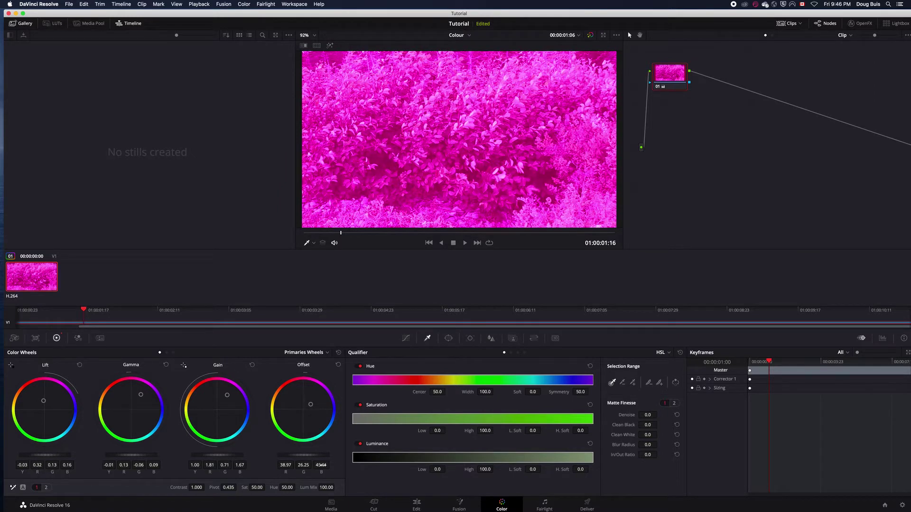
Step: Add a dynamic keyframe to the clip's color correction at 00:00:00:08
{"action": "mouse_move", "coordinate": [769, 362]}
{"action": "left_mouse_down"}
{"action": "mouse_move", "coordinate": [759, 363]}
{"action": "mouse_move", "coordinate": [903, 364]}
{"action": "mouse_move", "coordinate": [755, 372]}
{"action": "left_mouse_up"}
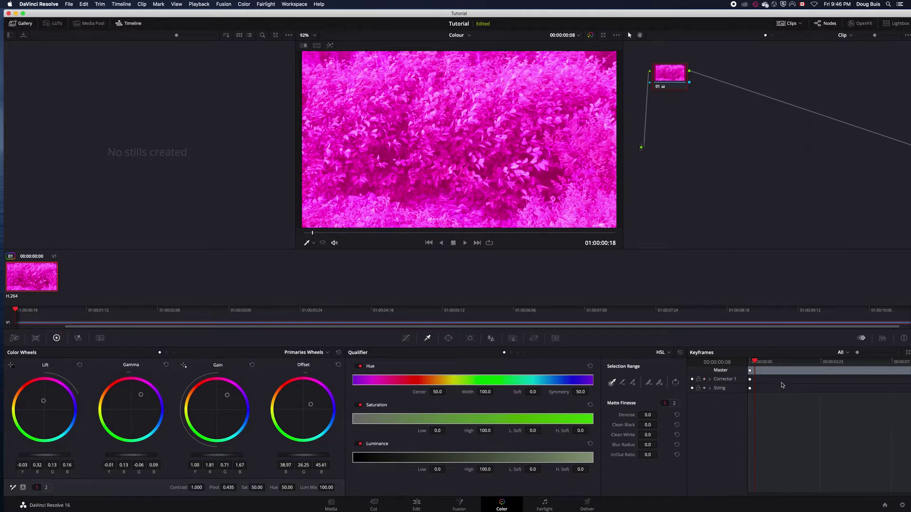
{"action": "right_click", "coordinate": [763, 383]}
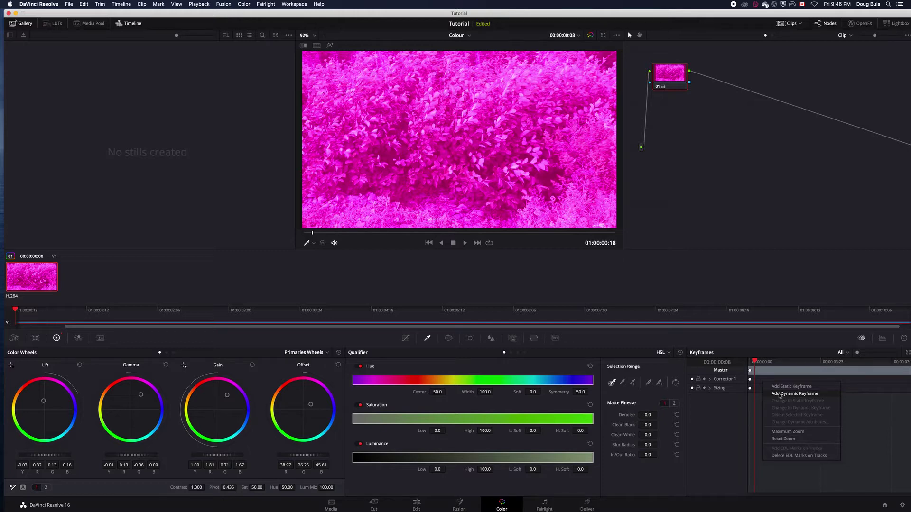
{"action": "left_click", "coordinate": [779, 393]}
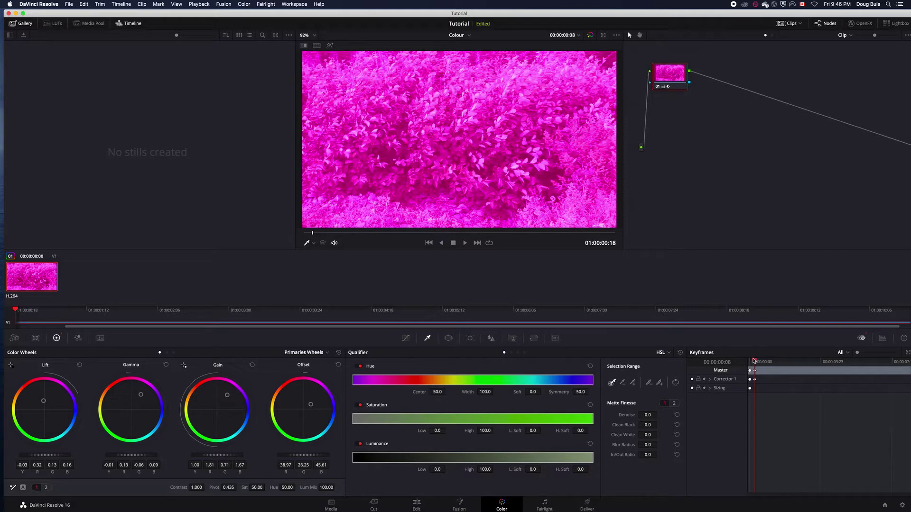
Step: At the 00:00:00:08 keyframe, shift the grade to green: lift green 0.40, gamma green 0.06, gain green 1.71, offset green 62.09
{"action": "left_click_drag", "start_coordinate": [754, 361], "coordinate": [754, 361]}
{"action": "left_click_drag", "start_coordinate": [321, 465], "coordinate": [360, 466]}
{"action": "left_click_drag", "start_coordinate": [286, 465], "coordinate": [284, 465]}
{"action": "left_click_drag", "start_coordinate": [207, 467], "coordinate": [236, 465]}
{"action": "mouse_move", "coordinate": [159, 465]}
{"action": "left_mouse_down"}
{"action": "mouse_move", "coordinate": [116, 465]}
{"action": "mouse_move", "coordinate": [146, 464]}
{"action": "left_mouse_up"}
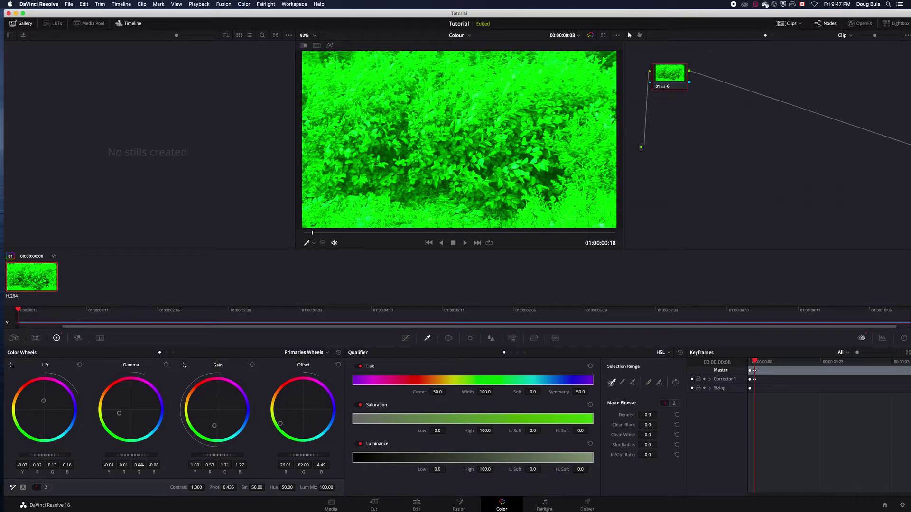
{"action": "left_click_drag", "start_coordinate": [67, 465], "coordinate": [52, 465]}
Step: Add a dynamic keyframe on the master track at 00:00:00:25
{"action": "left_click_drag", "start_coordinate": [754, 362], "coordinate": [766, 362]}
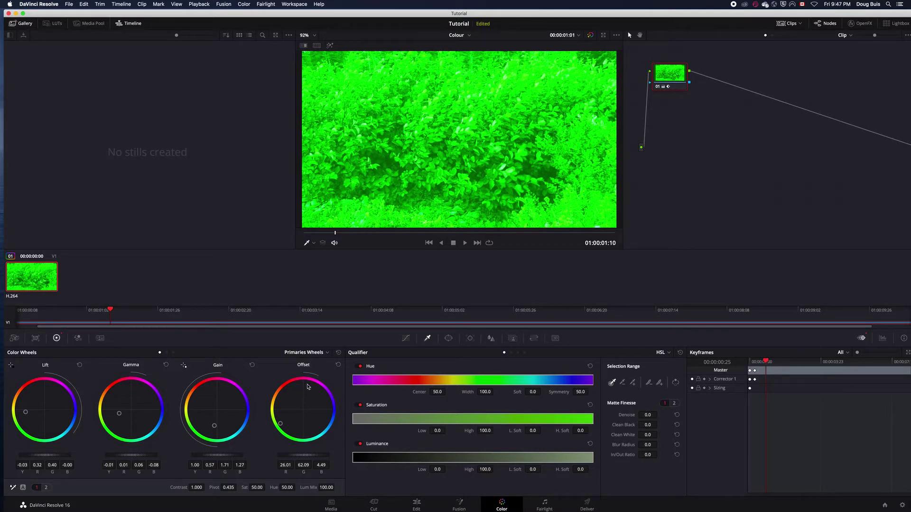
{"action": "right_click", "coordinate": [778, 372]}
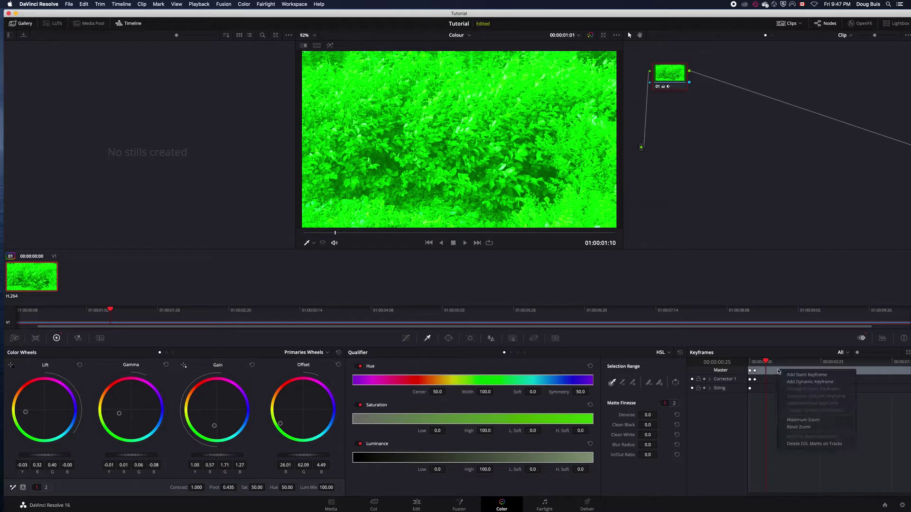
{"action": "left_click", "coordinate": [793, 382]}
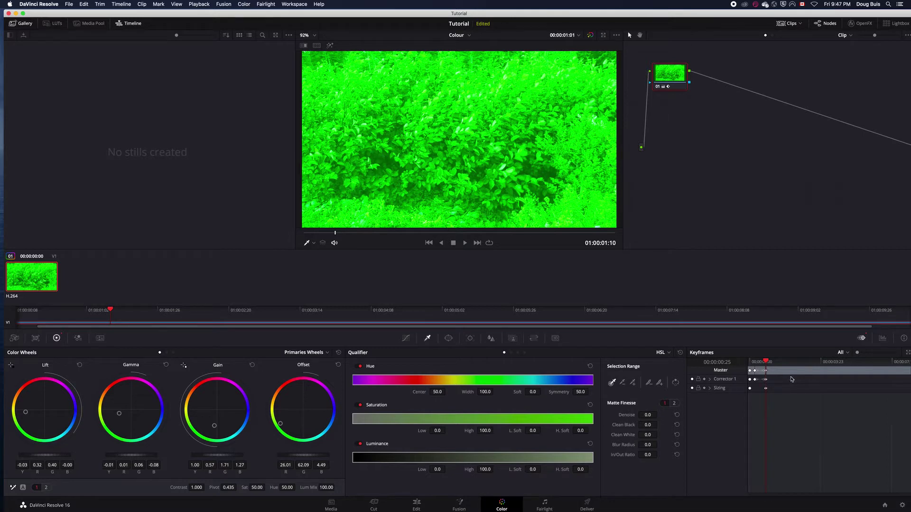
Step: At the 00:00:00:25 keyframe, push all four wheels toward magenta: lift red 0.57, gamma red 0.42, gain red 2.28, offset red 74.89
{"action": "left_click_drag", "start_coordinate": [319, 466], "coordinate": [345, 466]}
{"action": "left_click_drag", "start_coordinate": [305, 426], "coordinate": [313, 397]}
{"action": "left_click_drag", "start_coordinate": [215, 426], "coordinate": [218, 395]}
{"action": "left_click_drag", "start_coordinate": [119, 413], "coordinate": [136, 388]}
{"action": "left_click_drag", "start_coordinate": [26, 411], "coordinate": [43, 397]}
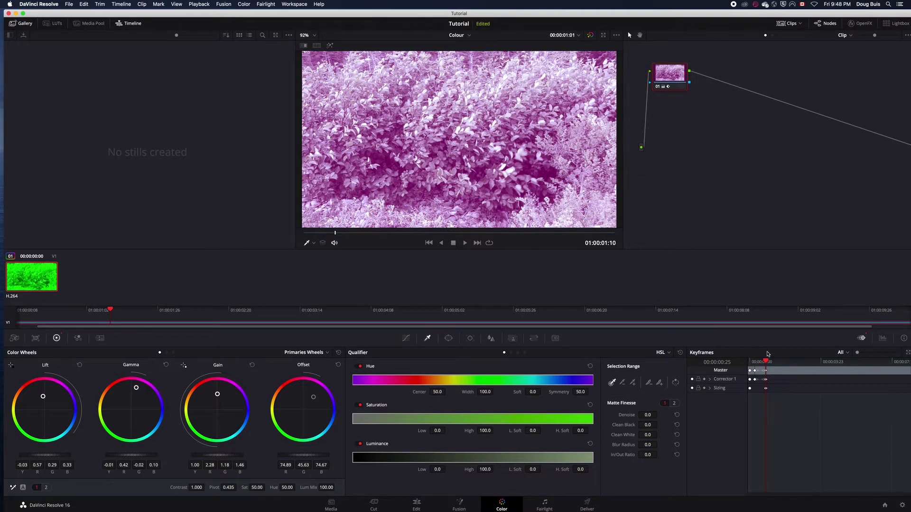
Step: Add a dynamic keyframe on the master track at 00:00:02:19
{"action": "left_click_drag", "start_coordinate": [767, 362], "coordinate": [801, 364]}
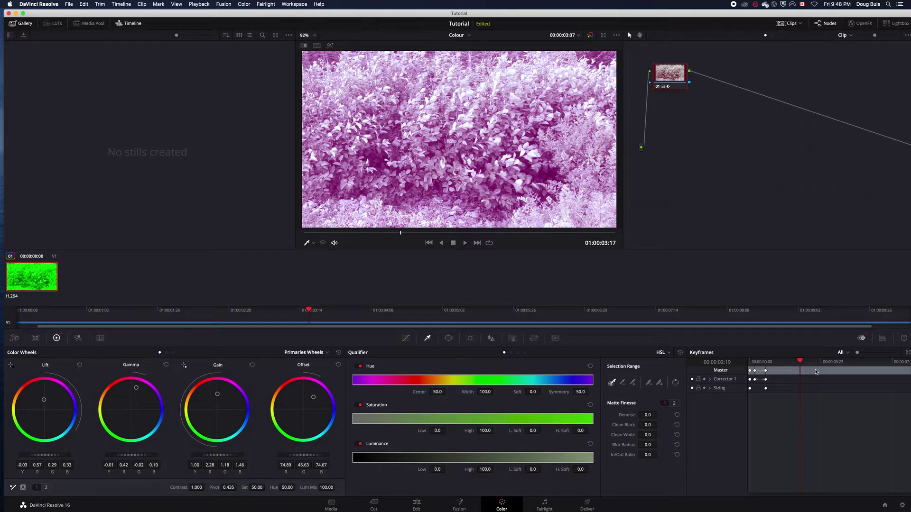
{"action": "right_click", "coordinate": [815, 371]}
{"action": "left_click", "coordinate": [847, 383]}
Step: At the 00:00:02:19 keyframe, push all four wheels toward blue: lift blue 0.99, gamma blue 0.92, gain blue 2.87, offset blue 101.73
{"action": "left_click_drag", "start_coordinate": [303, 400], "coordinate": [328, 408]}
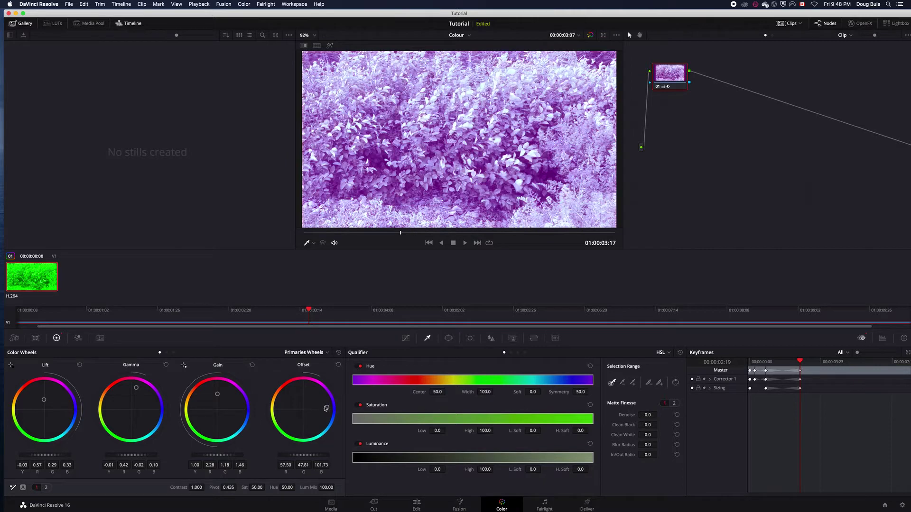
{"action": "left_click_drag", "start_coordinate": [217, 394], "coordinate": [239, 412]}
{"action": "left_click_drag", "start_coordinate": [138, 388], "coordinate": [157, 411]}
{"action": "mouse_move", "coordinate": [45, 417]}
{"action": "left_mouse_down"}
{"action": "mouse_move", "coordinate": [55, 423]}
{"action": "mouse_move", "coordinate": [66, 413]}
{"action": "mouse_move", "coordinate": [54, 411]}
{"action": "left_mouse_up"}
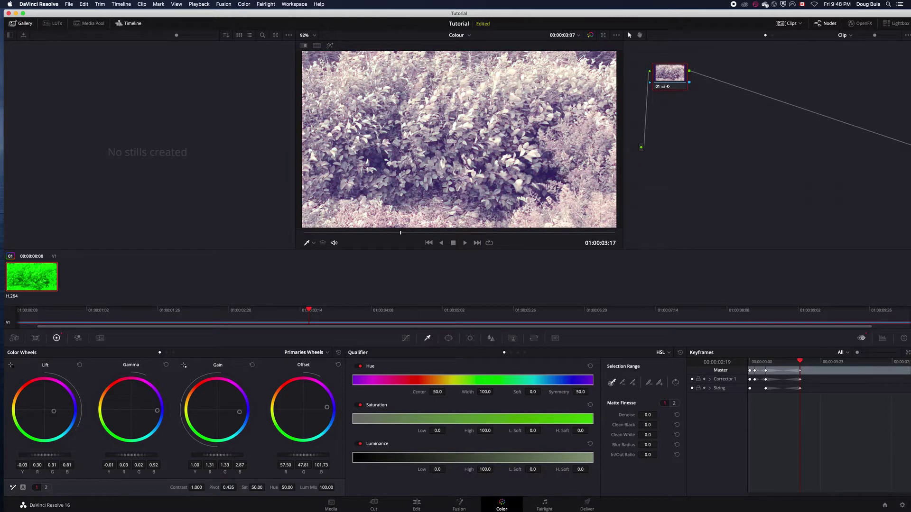
{"action": "left_click_drag", "start_coordinate": [58, 465], "coordinate": [28, 465]}
Step: At 00:00:04:22, set contrast to 0.878, pivot to 0.016, saturation to 100, hue to 39 and luminance mix to 99.60
{"action": "left_click_drag", "start_coordinate": [800, 361], "coordinate": [841, 365]}
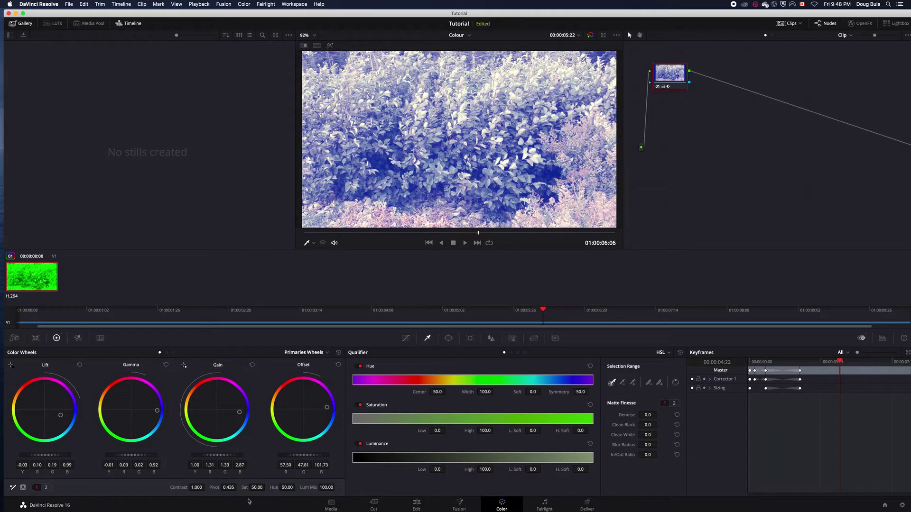
{"action": "mouse_move", "coordinate": [196, 487]}
{"action": "left_mouse_down"}
{"action": "mouse_move", "coordinate": [266, 488]}
{"action": "mouse_move", "coordinate": [203, 487]}
{"action": "left_mouse_up"}
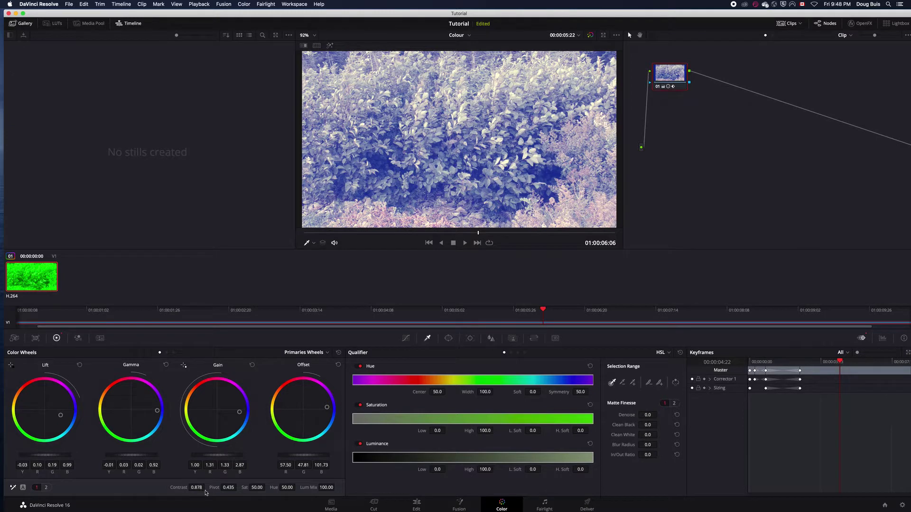
{"action": "left_click_drag", "start_coordinate": [239, 487], "coordinate": [209, 487]}
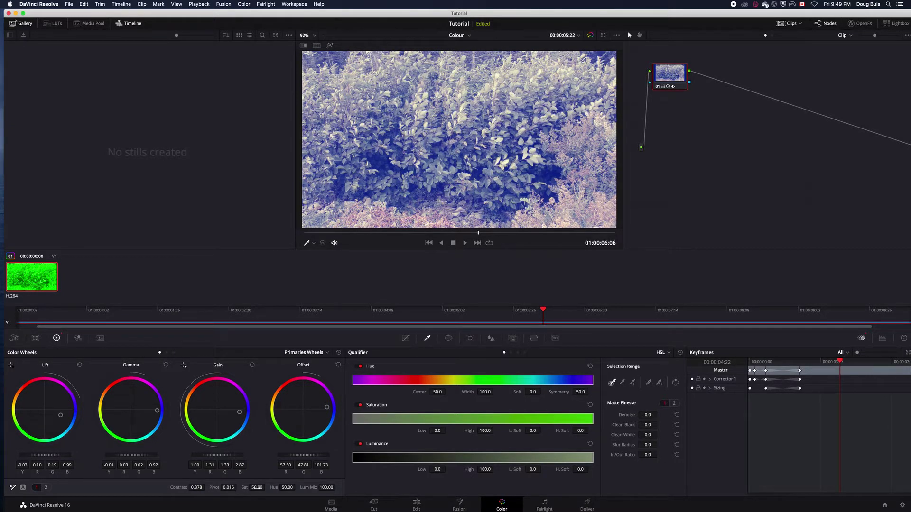
{"action": "left_click_drag", "start_coordinate": [267, 487], "coordinate": [267, 487]}
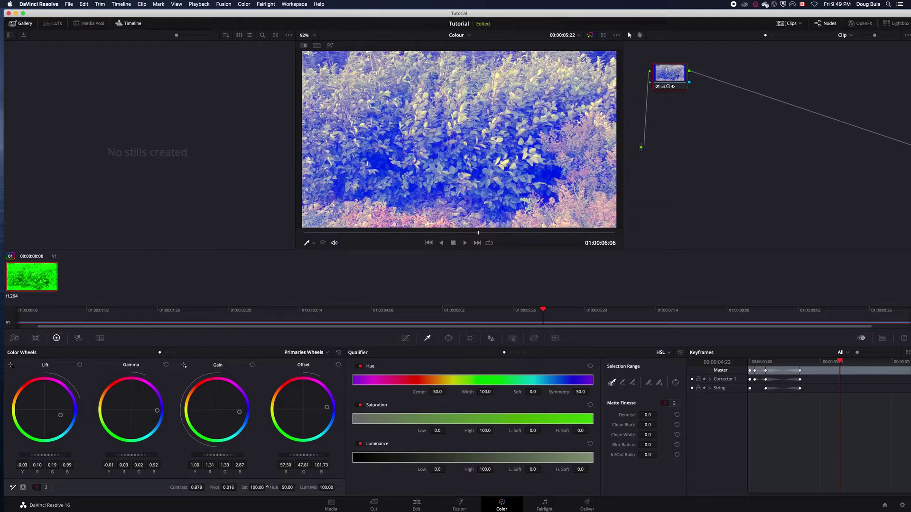
{"action": "left_click_drag", "start_coordinate": [286, 487], "coordinate": [297, 487]}
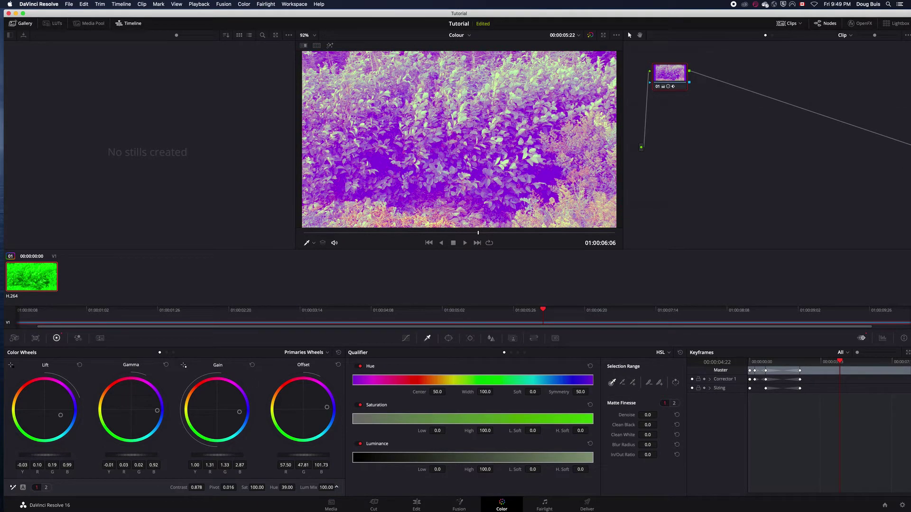
{"action": "mouse_move", "coordinate": [326, 487]}
{"action": "left_mouse_down"}
{"action": "mouse_move", "coordinate": [314, 488]}
{"action": "mouse_move", "coordinate": [323, 487]}
{"action": "left_mouse_up"}
Step: Add a dynamic keyframe on the master track at 00:00:04:16
{"action": "mouse_move", "coordinate": [840, 362]}
{"action": "left_mouse_down"}
{"action": "mouse_move", "coordinate": [777, 365]}
{"action": "mouse_move", "coordinate": [836, 364]}
{"action": "left_mouse_up"}
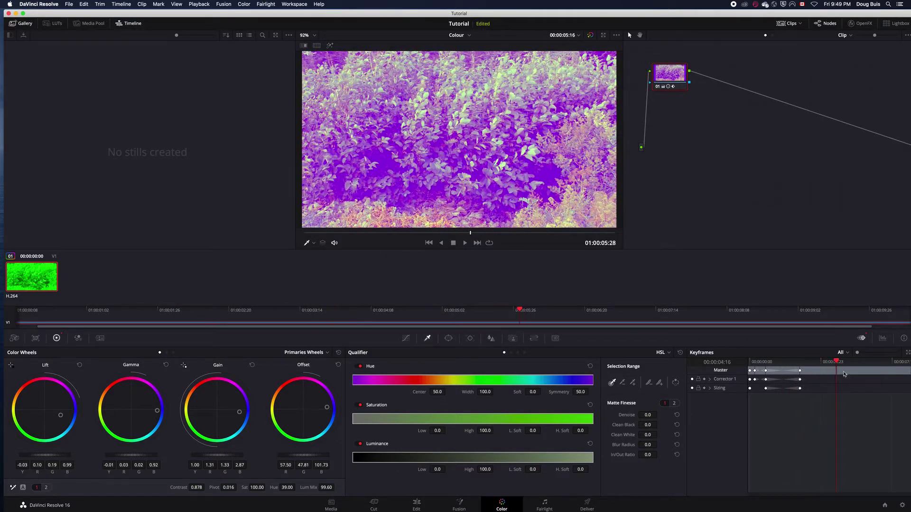
{"action": "right_click", "coordinate": [845, 373]}
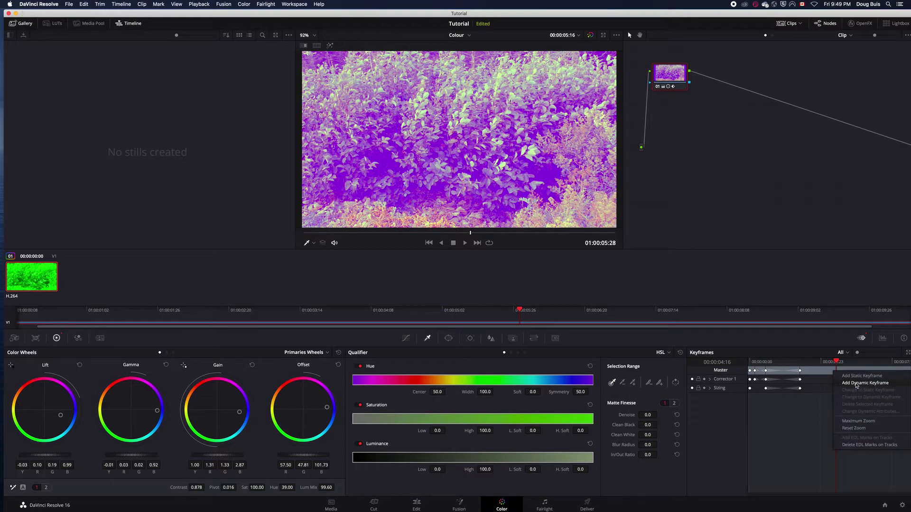
{"action": "left_click", "coordinate": [856, 383]}
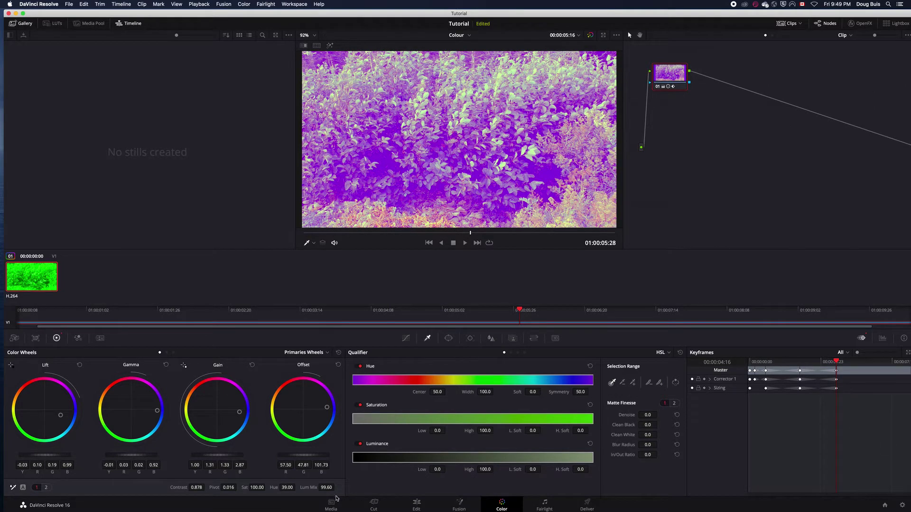
Step: At the 00:00:04:16 keyframe, set the hue to 16.20 and the contrast to 0.640
{"action": "left_click_drag", "start_coordinate": [287, 489], "coordinate": [297, 487]}
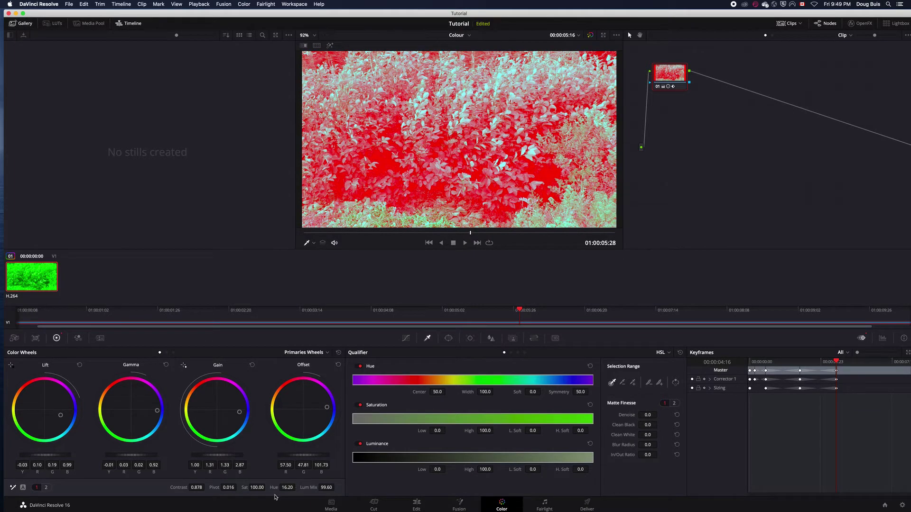
{"action": "mouse_move", "coordinate": [267, 487]}
{"action": "left_mouse_down"}
{"action": "mouse_move", "coordinate": [250, 487]}
{"action": "mouse_move", "coordinate": [265, 488]}
{"action": "left_mouse_up"}
{"action": "left_click_drag", "start_coordinate": [206, 487], "coordinate": [193, 487]}
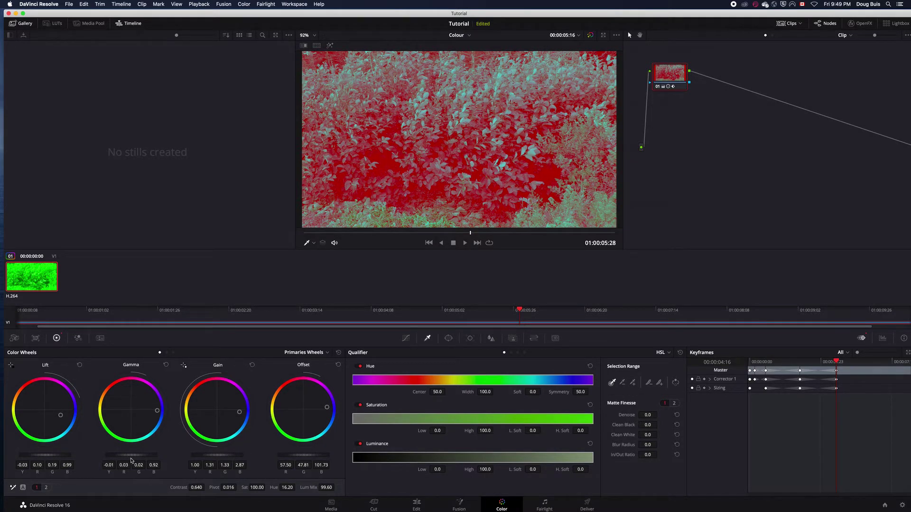
Step: Set gamma green to -0.29, lift green to 0.04 with blue at 1.00, and offset blue to 49.57
{"action": "left_click_drag", "start_coordinate": [138, 465], "coordinate": [369, 259]}
{"action": "mouse_move", "coordinate": [69, 465]}
{"action": "left_mouse_down"}
{"action": "mouse_move", "coordinate": [360, 256]}
{"action": "mouse_move", "coordinate": [704, 264]}
{"action": "mouse_move", "coordinate": [4, 455]}
{"action": "mouse_move", "coordinate": [51, 465]}
{"action": "left_mouse_up"}
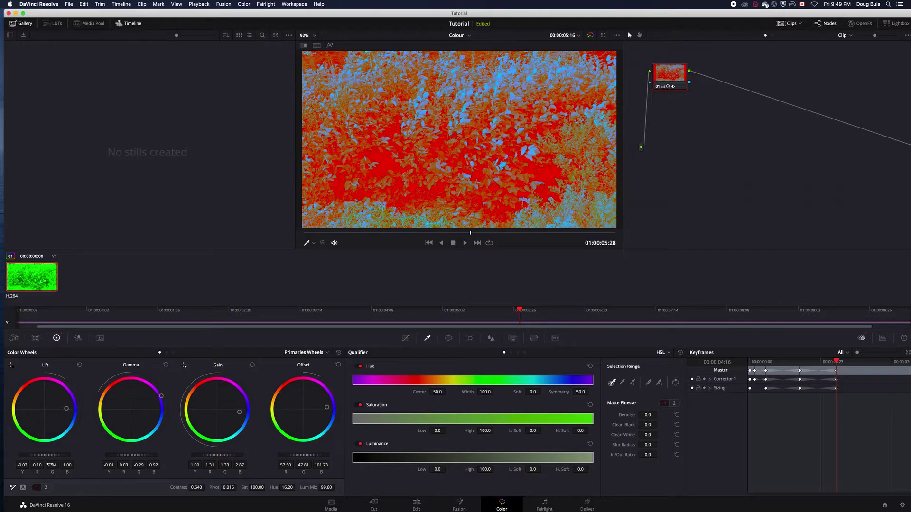
{"action": "left_click_drag", "start_coordinate": [321, 465], "coordinate": [680, 392]}
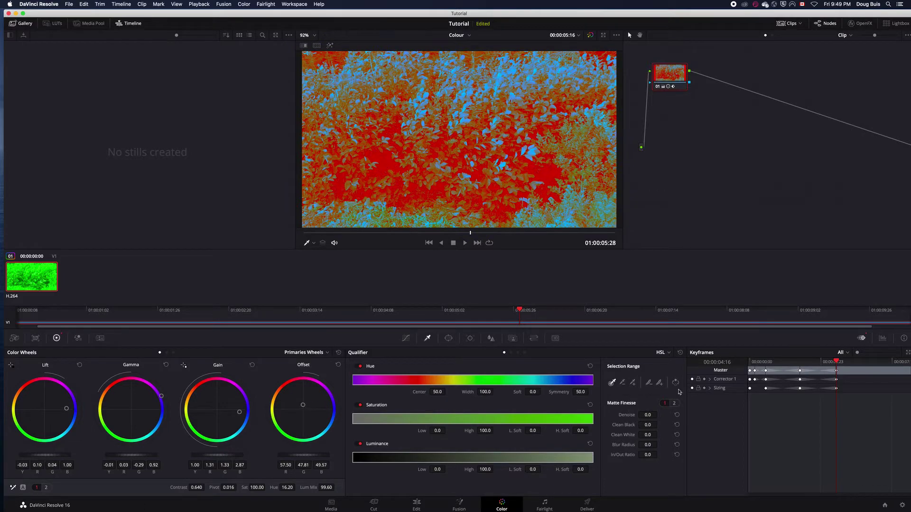
Step: Add a dynamic keyframe on the master track at 00:00:06:24
{"action": "left_click_drag", "start_coordinate": [838, 362], "coordinate": [881, 366]}
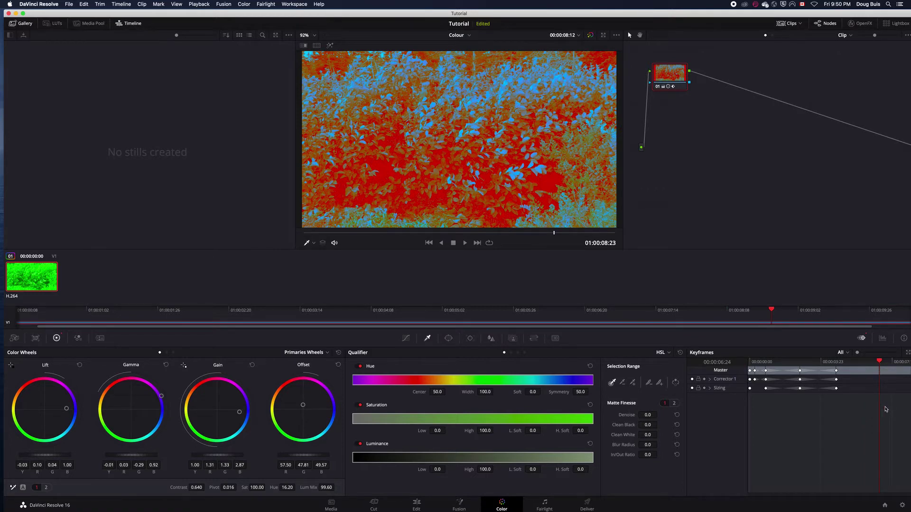
{"action": "right_click", "coordinate": [885, 375]}
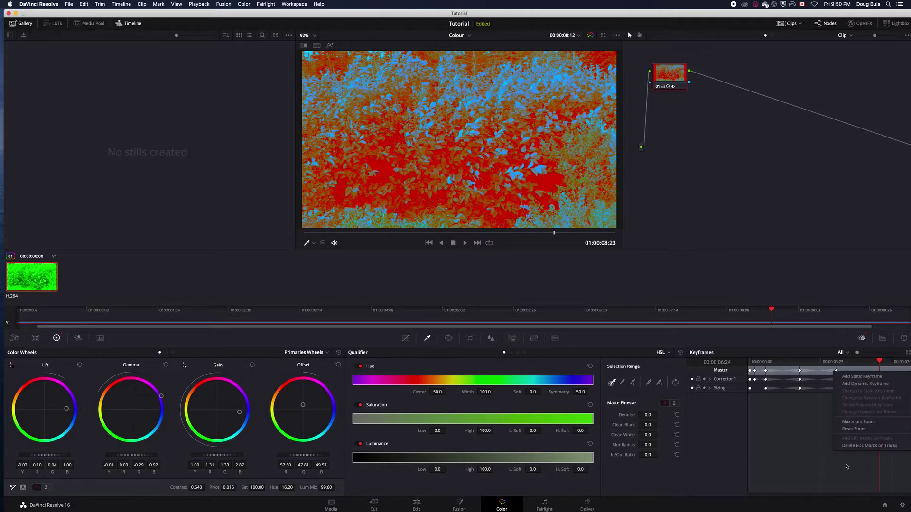
{"action": "left_click", "coordinate": [865, 384]}
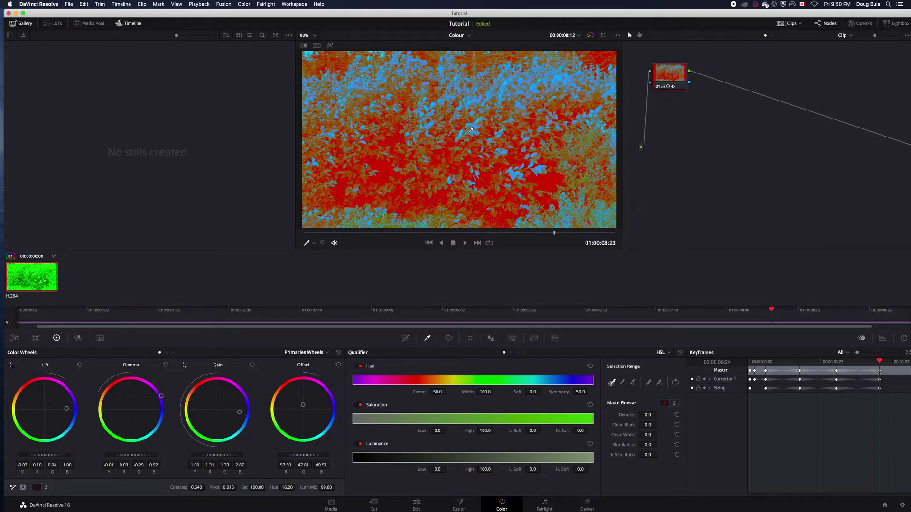
Step: Reset the offset, gain, gamma and lift wheels at the 00:00:06:24 keyframe
{"action": "left_click", "coordinate": [338, 365]}
{"action": "left_click", "coordinate": [252, 365]}
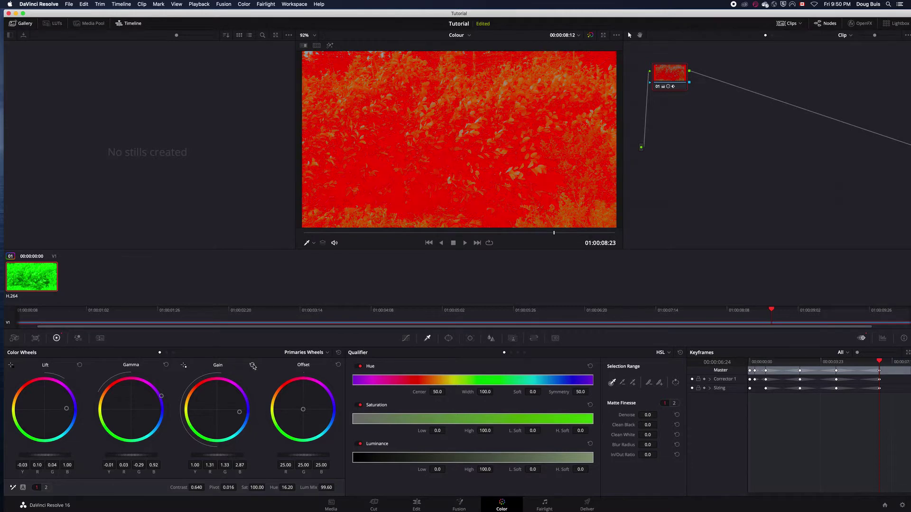
{"action": "left_click", "coordinate": [166, 365]}
{"action": "left_click", "coordinate": [80, 365]}
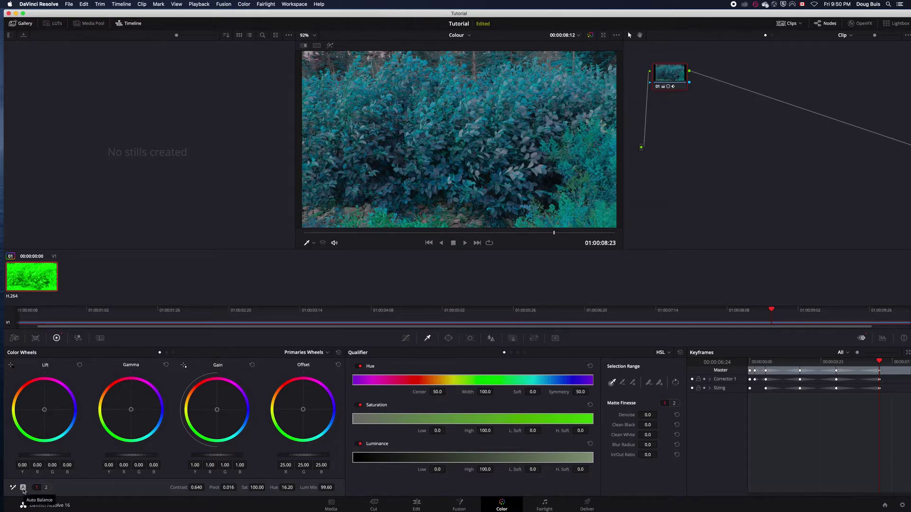
Step: Undo the wheel resets, the 00:00:06:24 keyframe and the latest lift, gamma and offset adjustments
{"action": "mouse_move", "coordinate": [878, 362]}
{"action": "left_mouse_down"}
{"action": "mouse_move", "coordinate": [824, 370]}
{"action": "mouse_move", "coordinate": [879, 365]}
{"action": "left_mouse_up"}
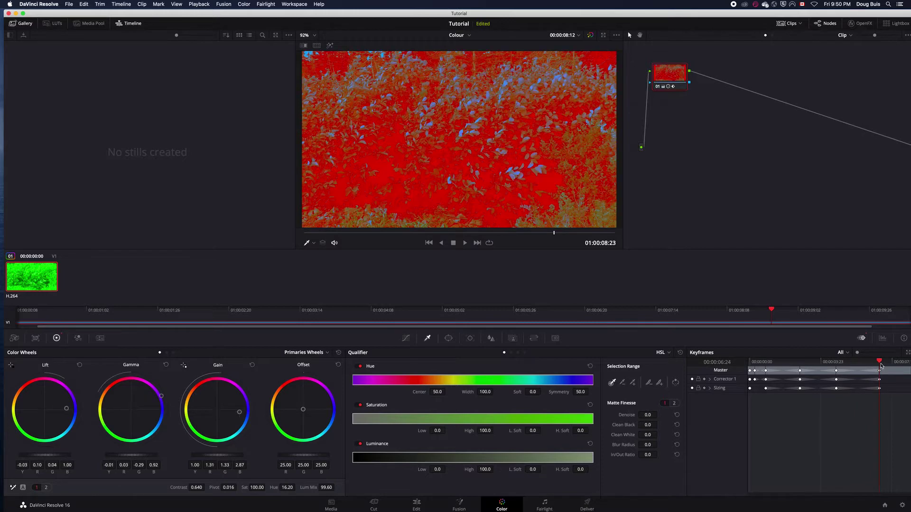
{"action": "key", "text": "super+z"}
{"action": "key", "text": "super+z"}
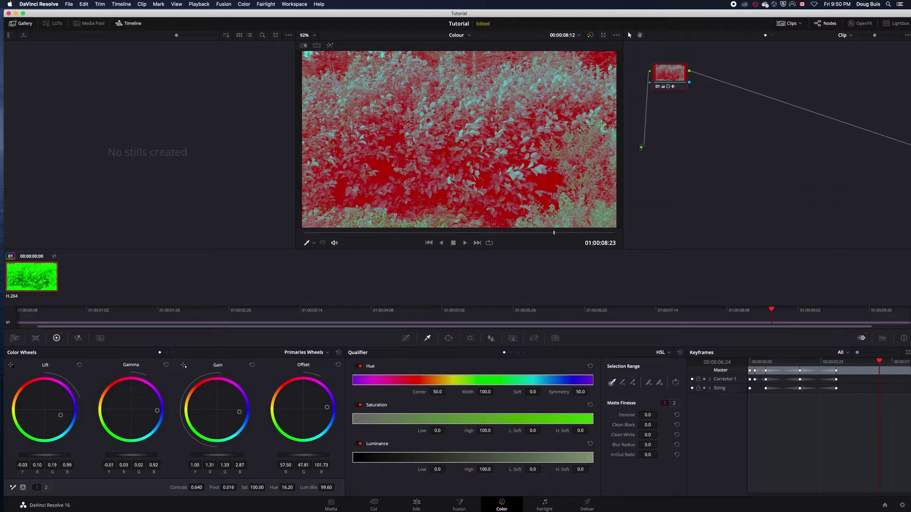
{"action": "mouse_move", "coordinate": [881, 361]}
{"action": "left_mouse_down"}
{"action": "mouse_move", "coordinate": [844, 361]}
{"action": "mouse_move", "coordinate": [881, 363]}
{"action": "left_mouse_up"}
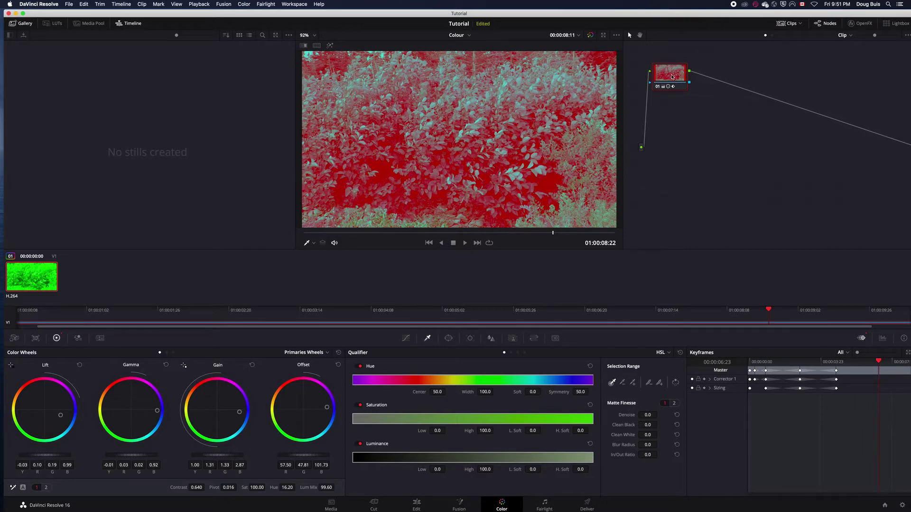
Step: Delete corrector node 01 and remove every master track keyframe after the one at 00:00:00:00
{"action": "key", "text": "Delete"}
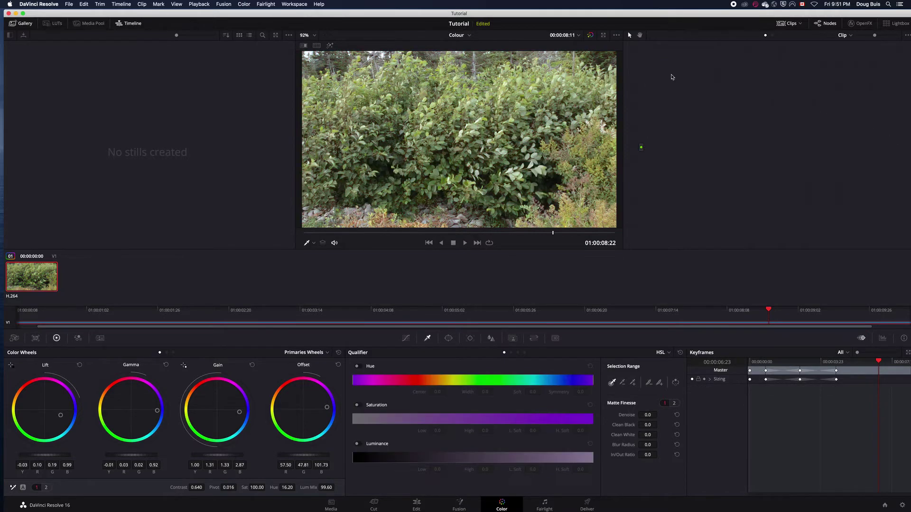
{"action": "left_click_drag", "start_coordinate": [879, 362], "coordinate": [738, 376]}
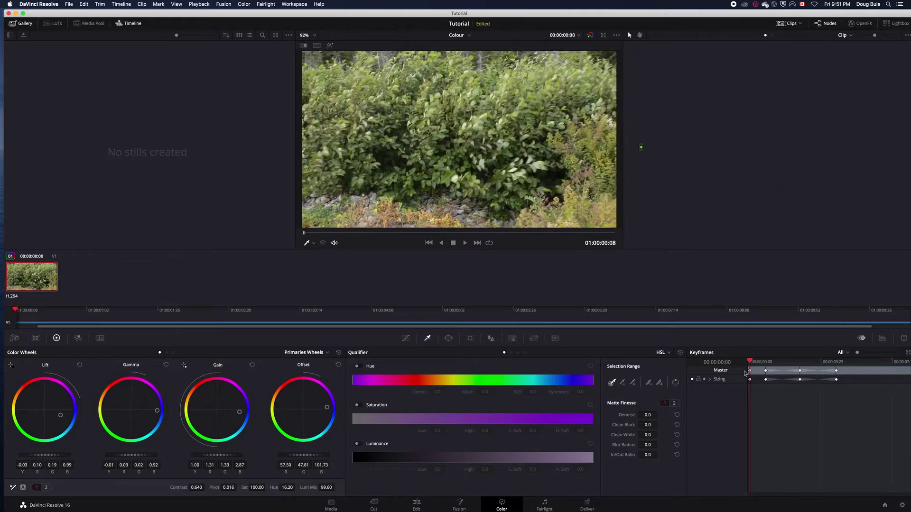
{"action": "key", "text": "Delete"}
{"action": "key", "text": "Delete"}
{"action": "left_click", "coordinate": [836, 372]}
{"action": "key", "text": "Delete"}
{"action": "right_click", "coordinate": [767, 371]}
{"action": "left_click", "coordinate": [790, 383]}
Step: Try to change the hue at 00:00:00:27
{"action": "left_click_drag", "start_coordinate": [750, 360], "coordinate": [767, 362]}
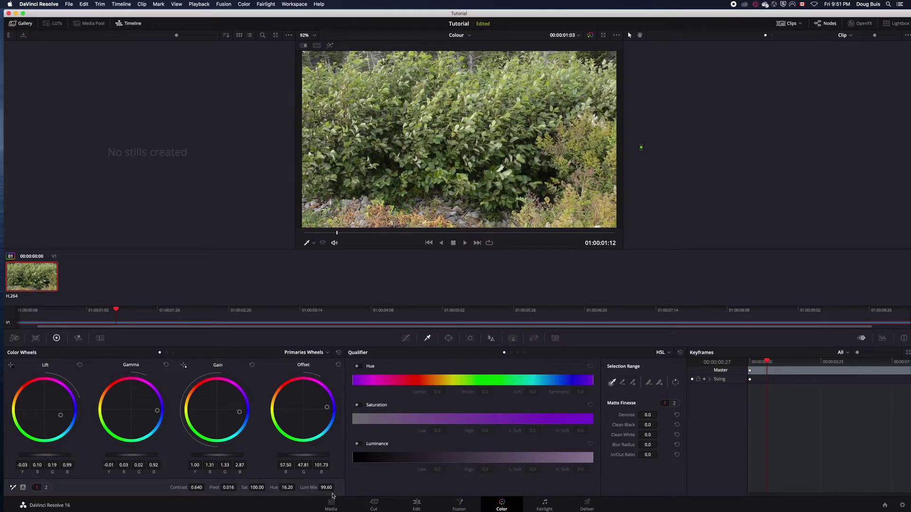
{"action": "left_click_drag", "start_coordinate": [287, 489], "coordinate": [297, 487]}
Step: Add a fresh corrector node and place a dynamic keyframe on the master track at 00:00:00:00
{"action": "left_click_drag", "start_coordinate": [767, 362], "coordinate": [749, 363]}
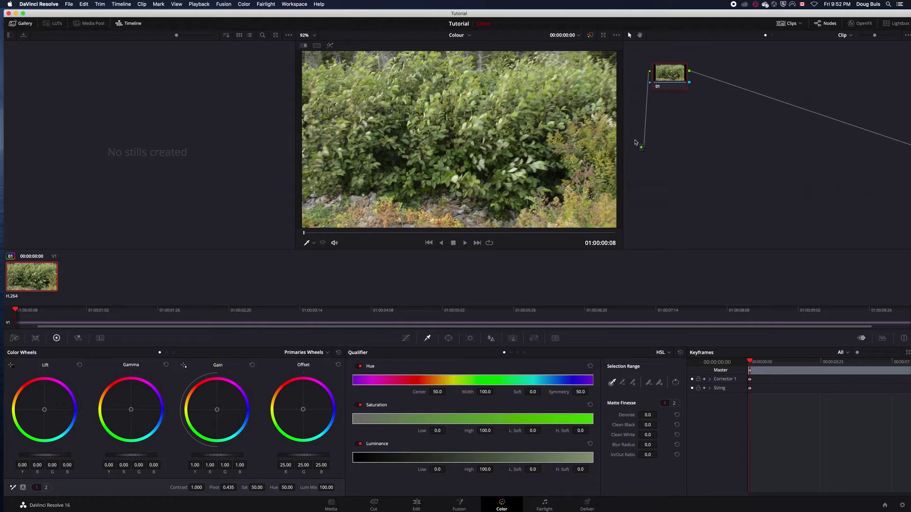
{"action": "right_click", "coordinate": [759, 373]}
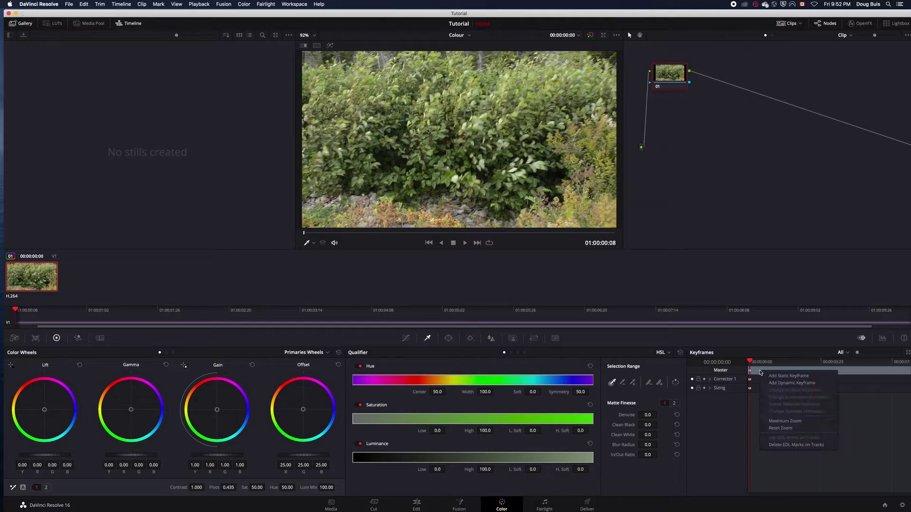
{"action": "left_click", "coordinate": [781, 383]}
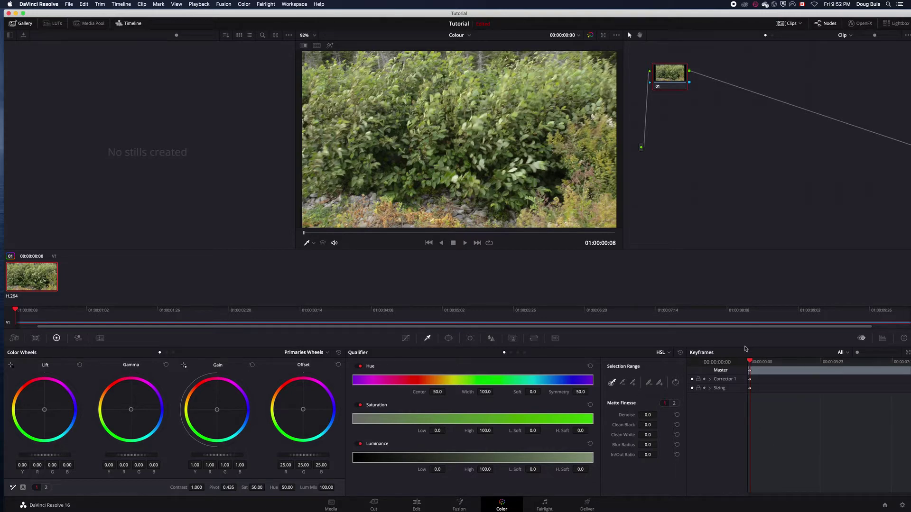
Step: At 00:00:02:15, set the hue to 62.20 and push offset, gain and gamma toward magenta and lift toward red
{"action": "left_click_drag", "start_coordinate": [749, 359], "coordinate": [798, 362]}
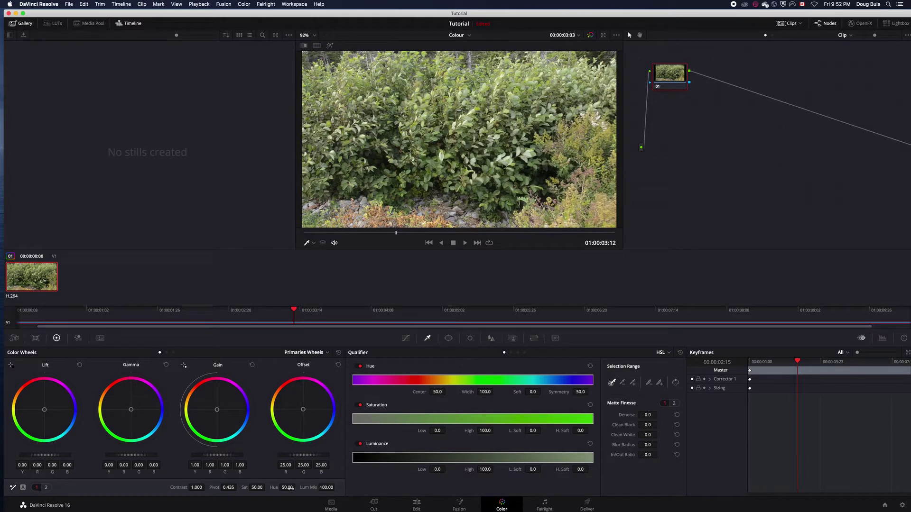
{"action": "left_click_drag", "start_coordinate": [297, 487], "coordinate": [297, 487]}
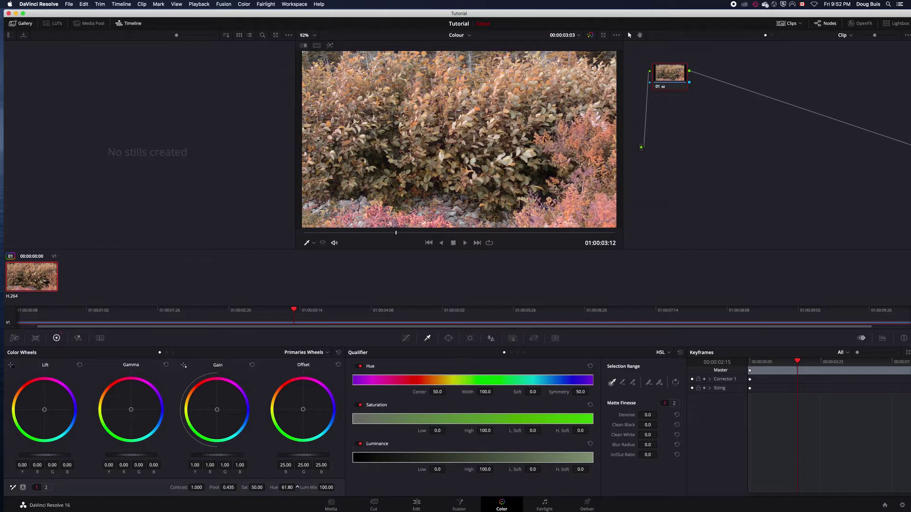
{"action": "left_click_drag", "start_coordinate": [305, 410], "coordinate": [315, 397]}
{"action": "left_click_drag", "start_coordinate": [218, 410], "coordinate": [226, 396]}
{"action": "left_click_drag", "start_coordinate": [130, 410], "coordinate": [141, 398]}
{"action": "mouse_move", "coordinate": [45, 410]}
{"action": "left_mouse_down"}
{"action": "mouse_move", "coordinate": [56, 400]}
{"action": "mouse_move", "coordinate": [37, 396]}
{"action": "left_mouse_up"}
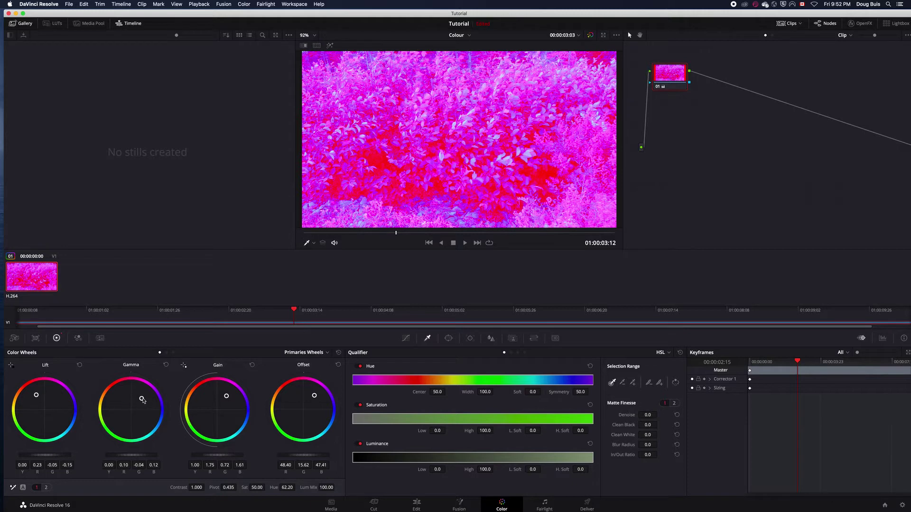
Step: Shift gamma to 0.02/-0.03/0.33 and gain to 0.64/0.97/2.35 in red/green/blue, and move the offset slightly back toward its center
{"action": "left_click_drag", "start_coordinate": [141, 399], "coordinate": [151, 406]}
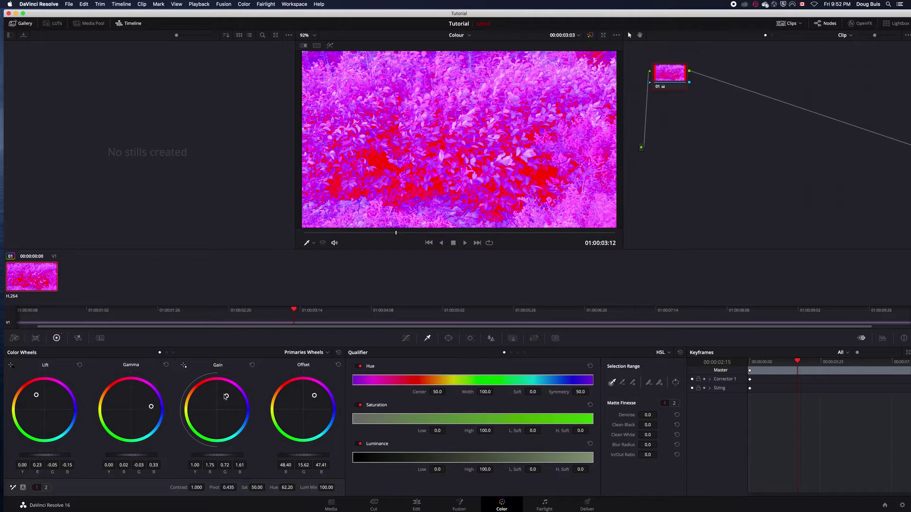
{"action": "left_click_drag", "start_coordinate": [226, 396], "coordinate": [238, 416]}
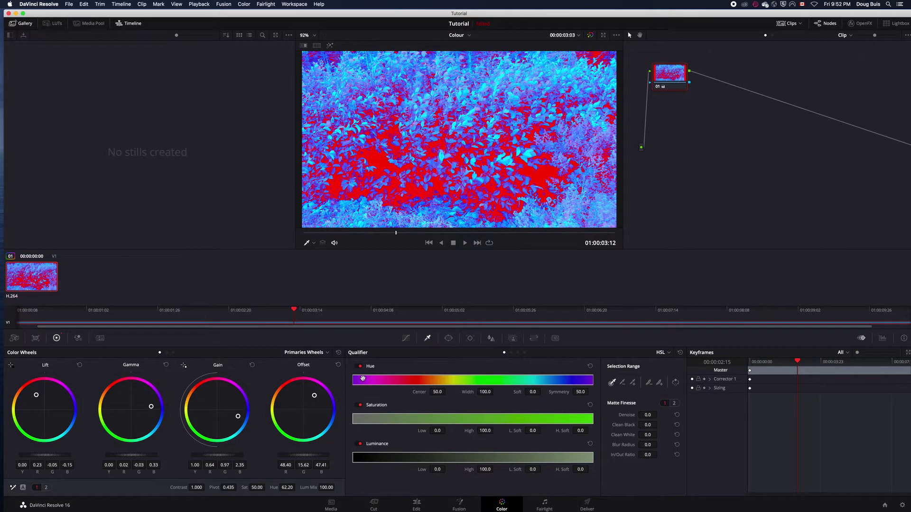
{"action": "left_click_drag", "start_coordinate": [314, 396], "coordinate": [310, 400]}
Step: Return to 00:00:00:00 and undo the hue and color wheel adjustments made without a second keyframe
{"action": "left_click_drag", "start_coordinate": [801, 363], "coordinate": [750, 367]}
{"action": "key", "text": "super+z"}
{"action": "key", "text": "super+z"}
{"action": "key", "text": "super+z"}
{"action": "key", "text": "super+z"}
{"action": "key", "text": "super+z"}
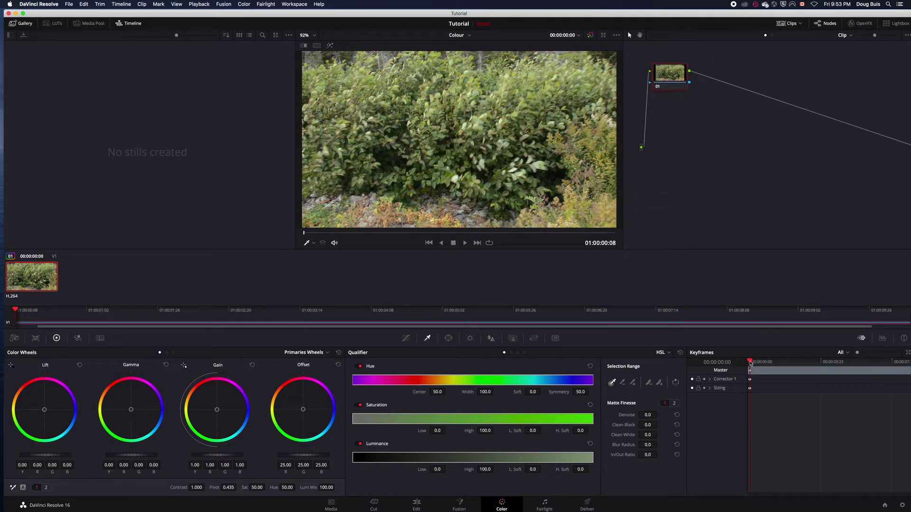
Step: Place the dynamic keyframe on the master track at the clip's start again
{"action": "left_click", "coordinate": [752, 363]}
{"action": "left_click_drag", "start_coordinate": [753, 363], "coordinate": [749, 363]}
{"action": "right_click", "coordinate": [762, 373]}
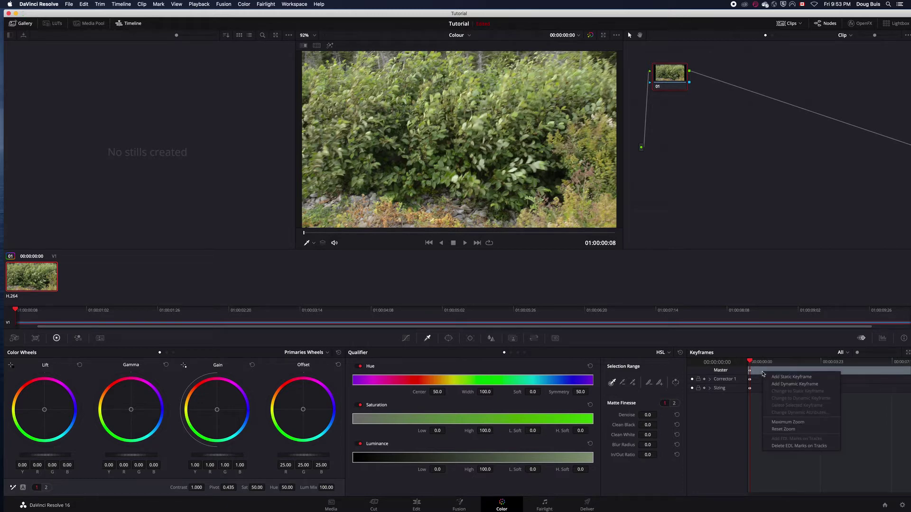
{"action": "left_click", "coordinate": [768, 381]}
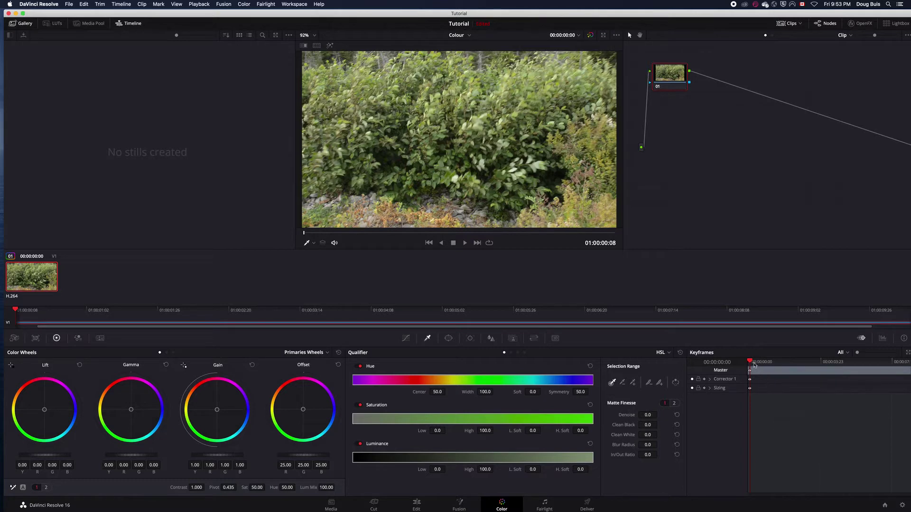
Step: At 00:00:01:09, set lift to 0.18/-0.04/-0.14, gamma to 0.22/-0.06/0.15 and gain to 0.48/1.04/2.16 in red/green/blue
{"action": "left_click_drag", "start_coordinate": [752, 362], "coordinate": [775, 363]}
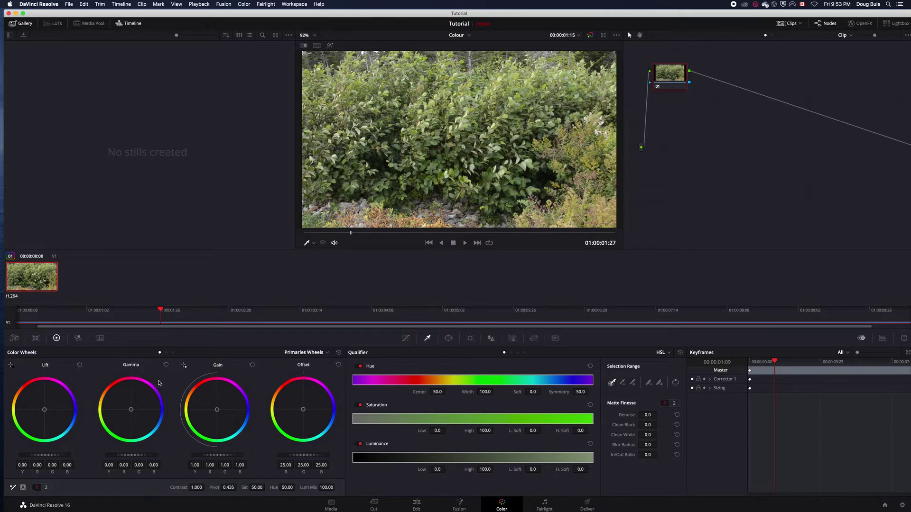
{"action": "left_click_drag", "start_coordinate": [44, 410], "coordinate": [37, 399]}
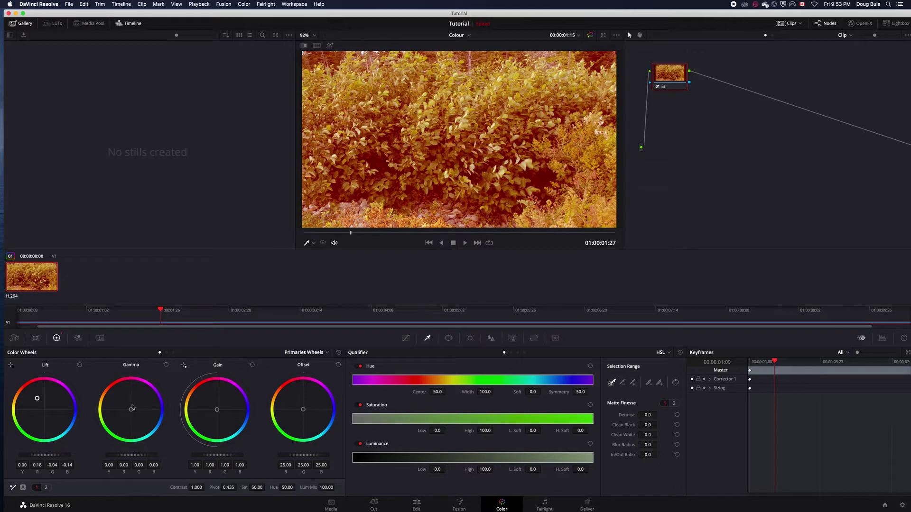
{"action": "left_click_drag", "start_coordinate": [132, 411], "coordinate": [143, 391]}
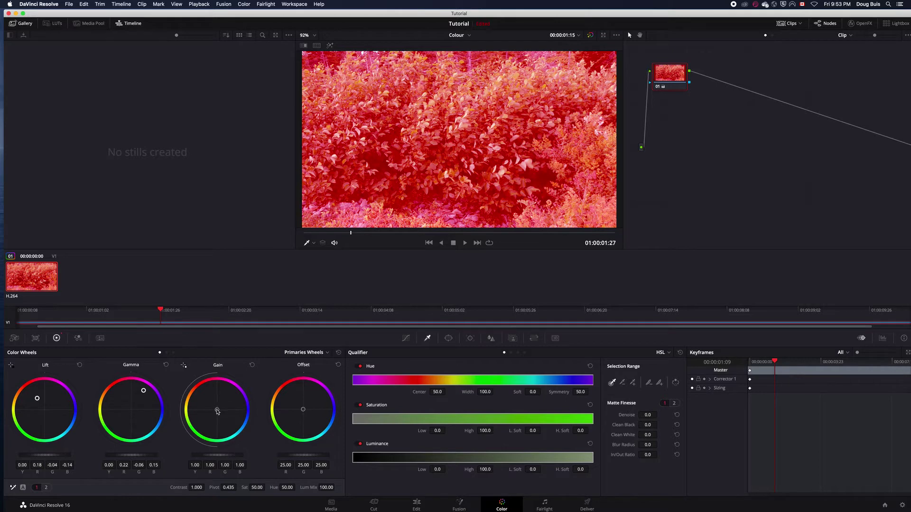
{"action": "left_click_drag", "start_coordinate": [217, 409], "coordinate": [235, 420]}
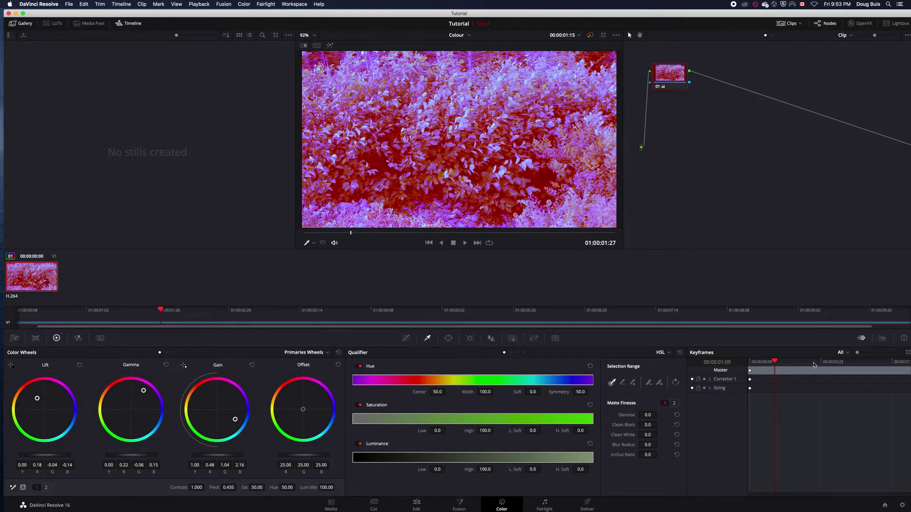
Step: Undo the gain, gamma and lift adjustments
{"action": "key", "text": "super+z"}
{"action": "key", "text": "super+z"}
{"action": "key", "text": "super+z"}
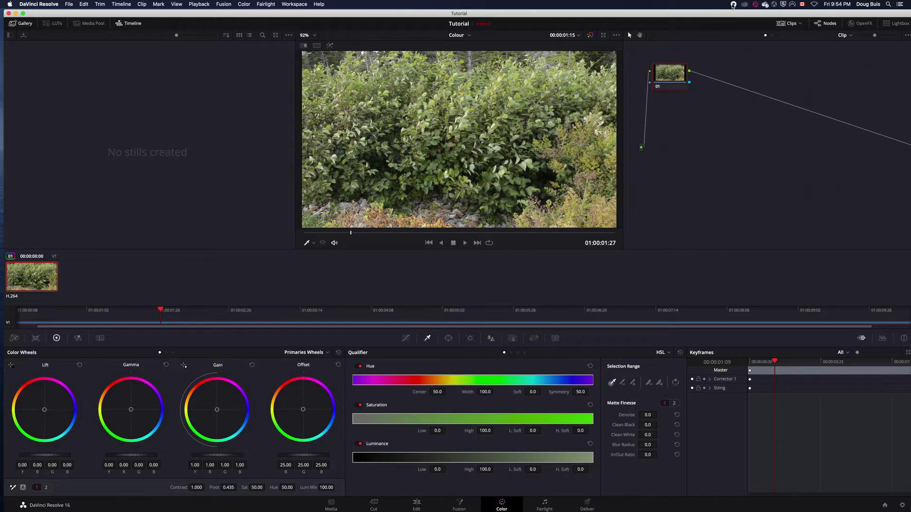
Step: Add a dynamic keyframe on the master track at 00:00:01:13
{"action": "left_click_drag", "start_coordinate": [750, 362], "coordinate": [777, 362]}
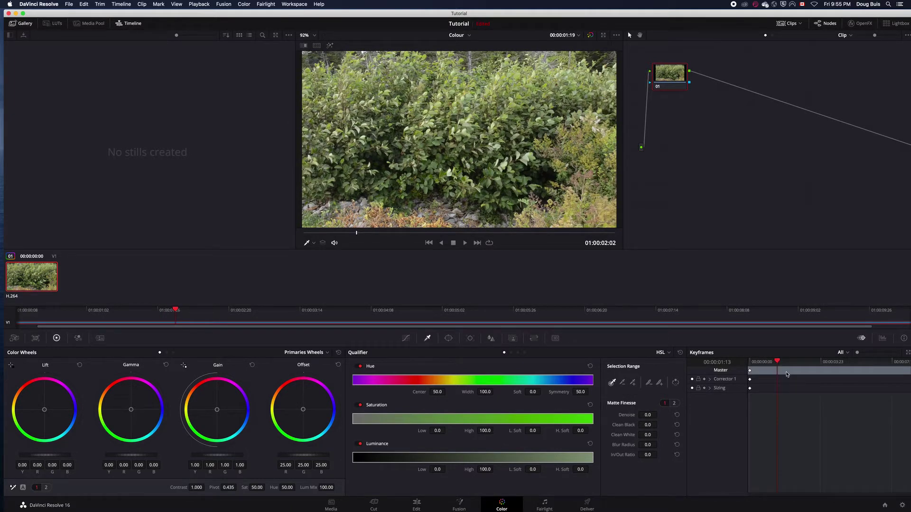
{"action": "right_click", "coordinate": [786, 375]}
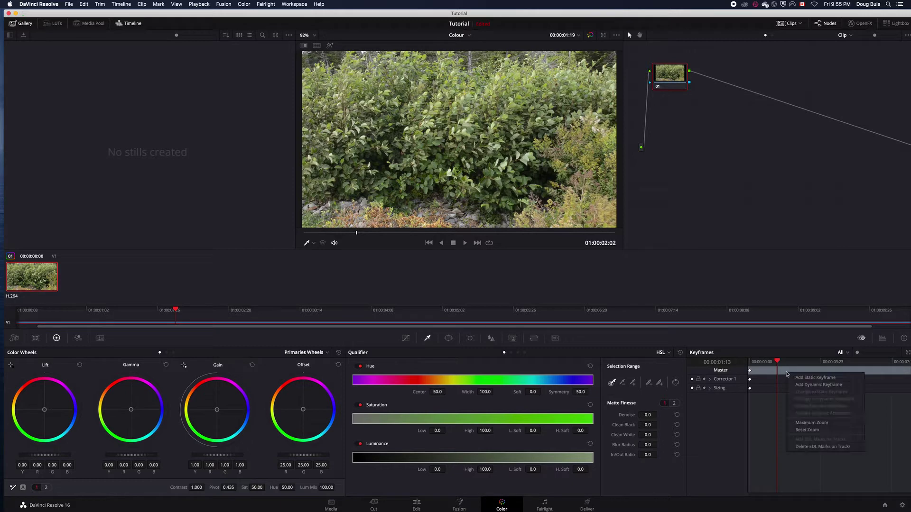
{"action": "left_click", "coordinate": [808, 387]}
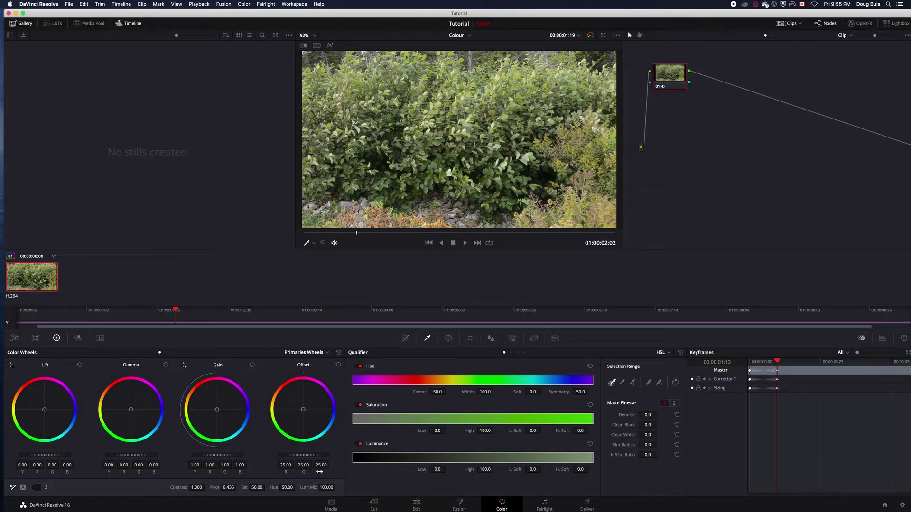
Step: Set offset to 56.68/12.52/51.98, gain to 1.83/0.81/0.49, gamma to -0.05/0.00/0.36 and lift to -0.08/0.07/-0.44 in red/green/blue
{"action": "left_click_drag", "start_coordinate": [304, 411], "coordinate": [316, 390]}
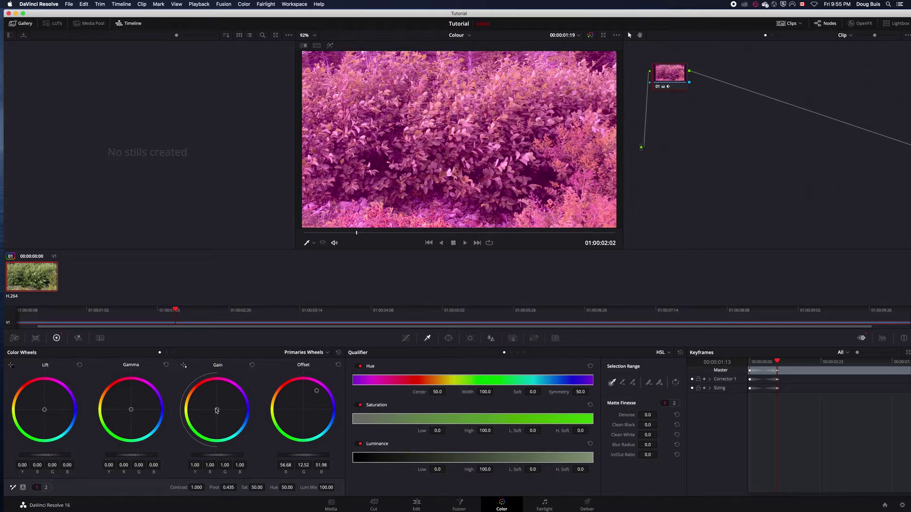
{"action": "left_click_drag", "start_coordinate": [217, 411], "coordinate": [209, 395]}
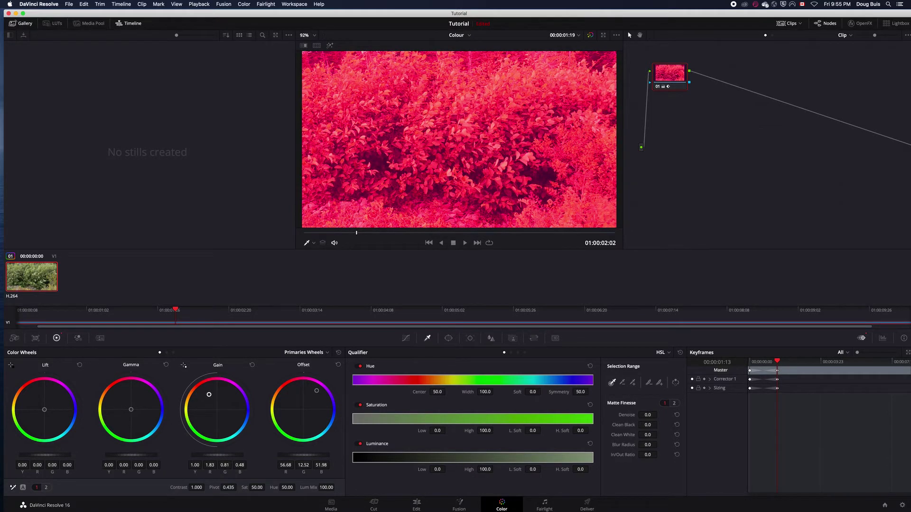
{"action": "left_click_drag", "start_coordinate": [131, 409], "coordinate": [152, 416]}
{"action": "left_click_drag", "start_coordinate": [44, 411], "coordinate": [27, 413]}
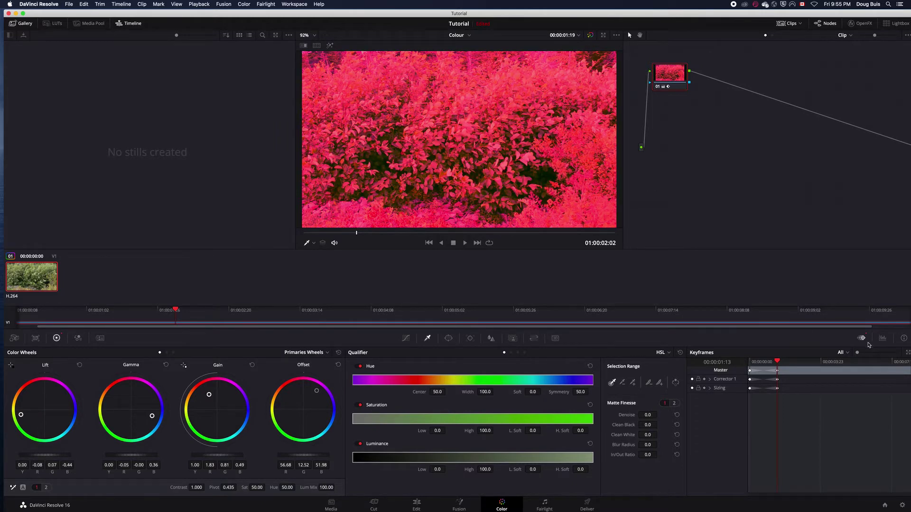
Step: Add a dynamic keyframe on the master track at 00:00:02:22 and reset the offset wheel there
{"action": "left_click_drag", "start_coordinate": [777, 363], "coordinate": [803, 364]}
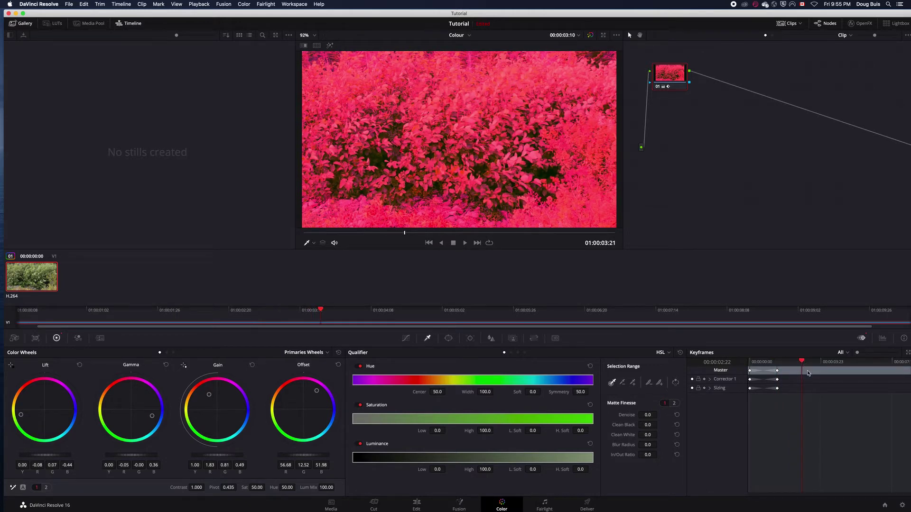
{"action": "right_click", "coordinate": [808, 373]}
{"action": "left_click", "coordinate": [823, 385]}
{"action": "left_click", "coordinate": [339, 366]}
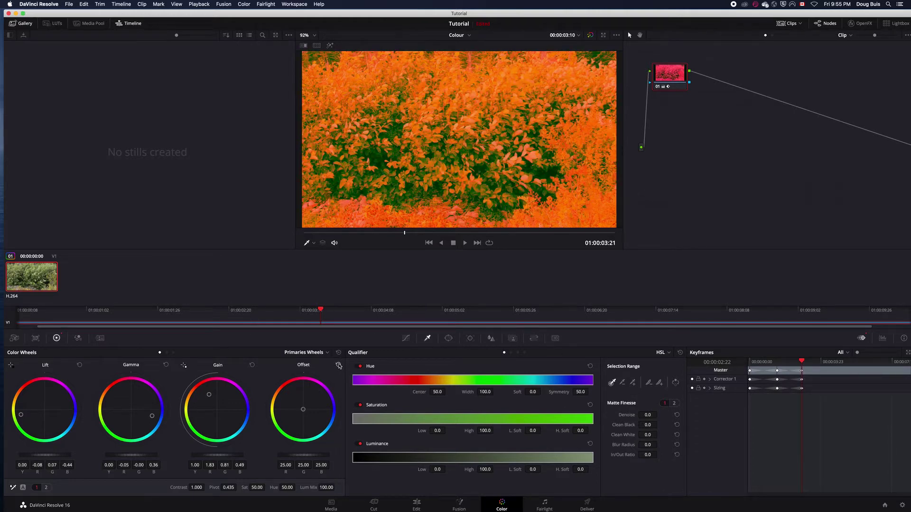
Step: Reset the gain, gamma and lift wheels at the 00:00:02:22 keyframe
{"action": "left_click", "coordinate": [252, 366]}
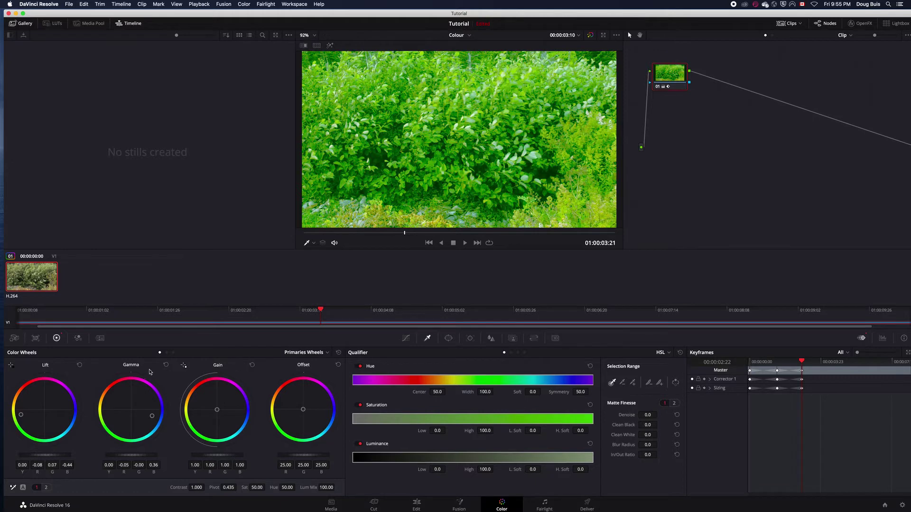
{"action": "left_click", "coordinate": [166, 365]}
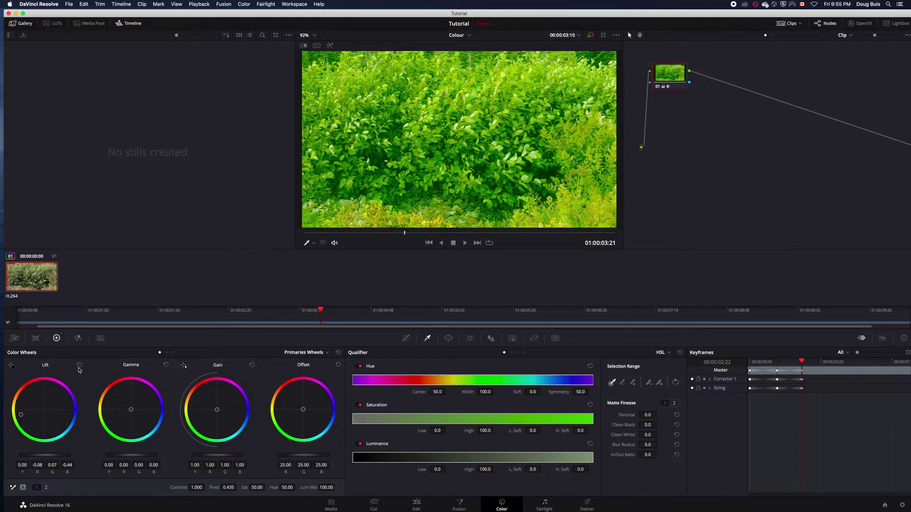
{"action": "left_click", "coordinate": [79, 365]}
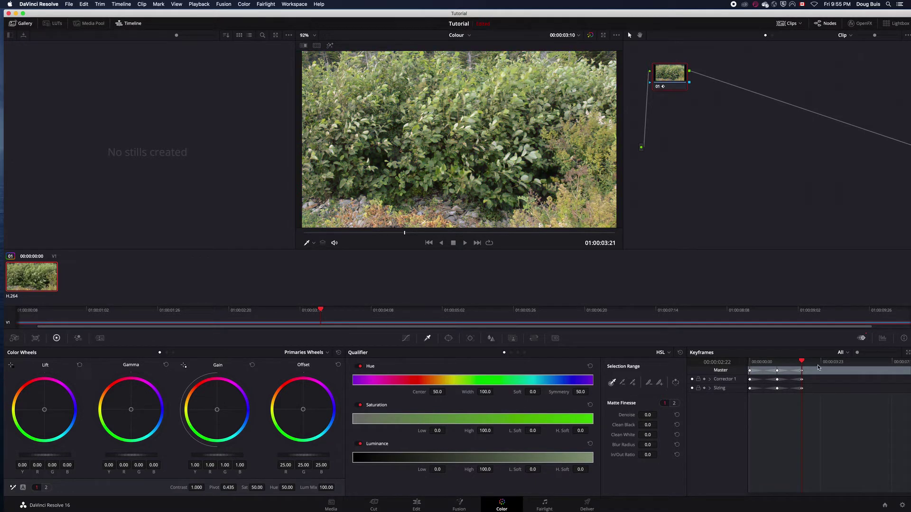
Step: Add a dynamic keyframe on the master track at 00:00:04:02
{"action": "left_click_drag", "start_coordinate": [801, 362], "coordinate": [828, 367]}
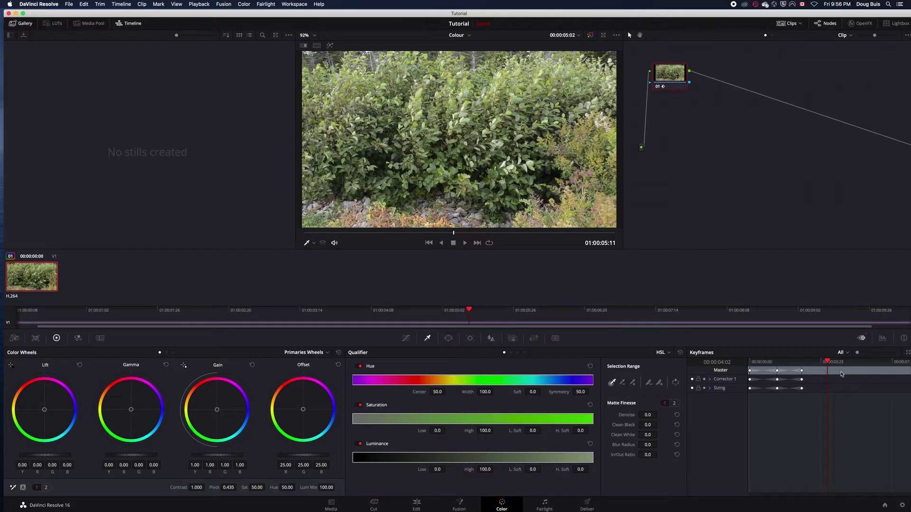
{"action": "right_click", "coordinate": [841, 374]}
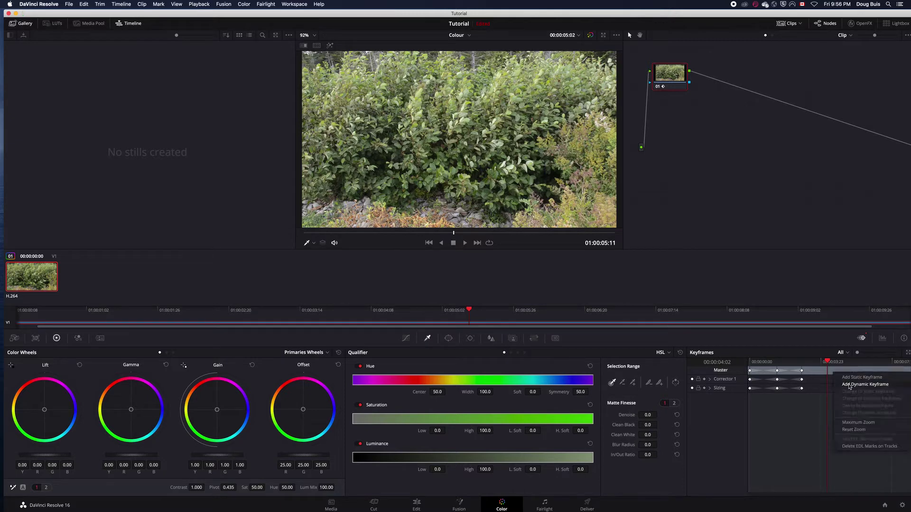
{"action": "left_click", "coordinate": [849, 385]}
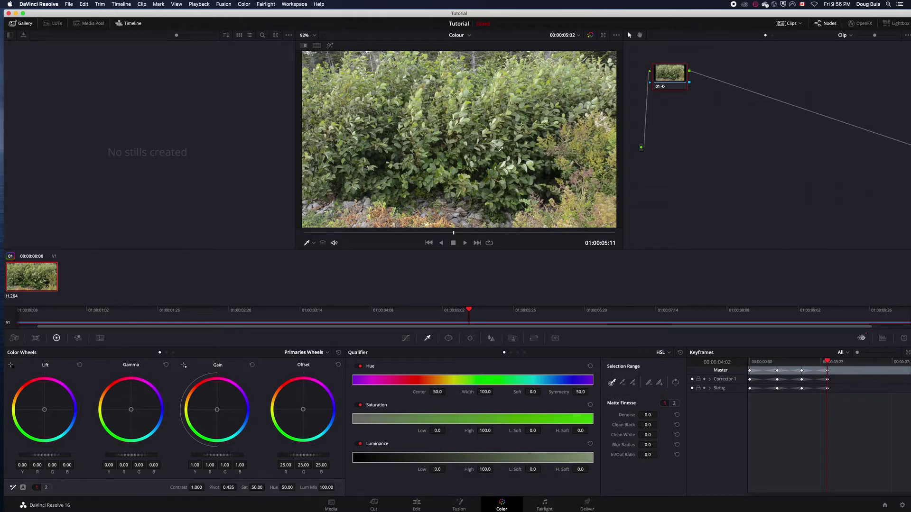
Step: Sample the foliage with the HSL qualifier, then set hue width to 20.0 and luminance low to 25.4
{"action": "left_click", "coordinate": [500, 150]}
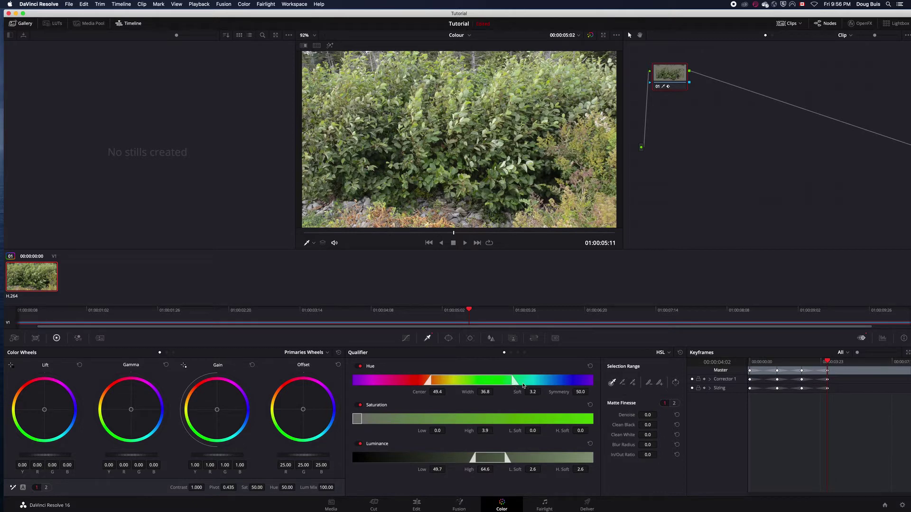
{"action": "left_click_drag", "start_coordinate": [513, 380], "coordinate": [509, 380]}
{"action": "left_click_drag", "start_coordinate": [475, 457], "coordinate": [417, 458]}
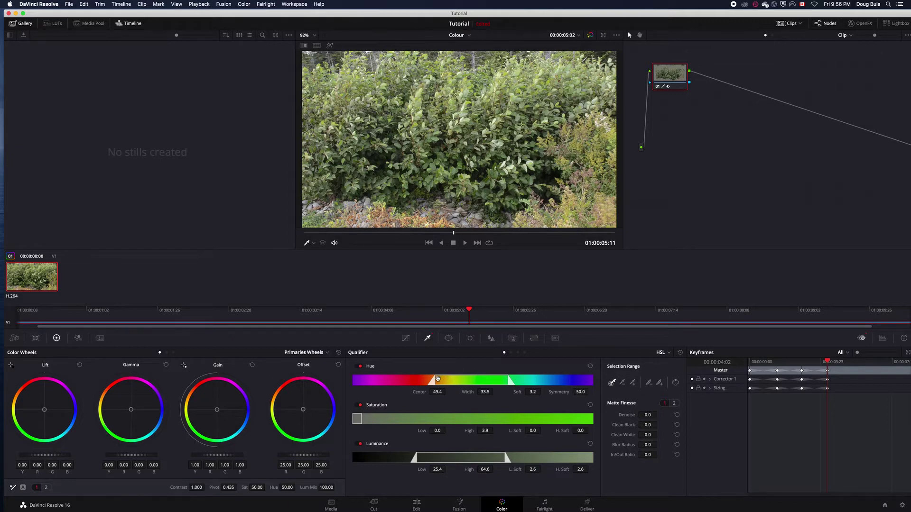
{"action": "left_click_drag", "start_coordinate": [434, 381], "coordinate": [453, 382]}
Step: Set RGB offset to 51.91/14.93/42.05, gain to 1.85/0.69/1.55, gamma to 0.15/-0.04/0.11, lift to 0.25/-0.06/-0.13, and qualifier hue width to 24.1
{"action": "left_click_drag", "start_coordinate": [304, 411], "coordinate": [311, 393]}
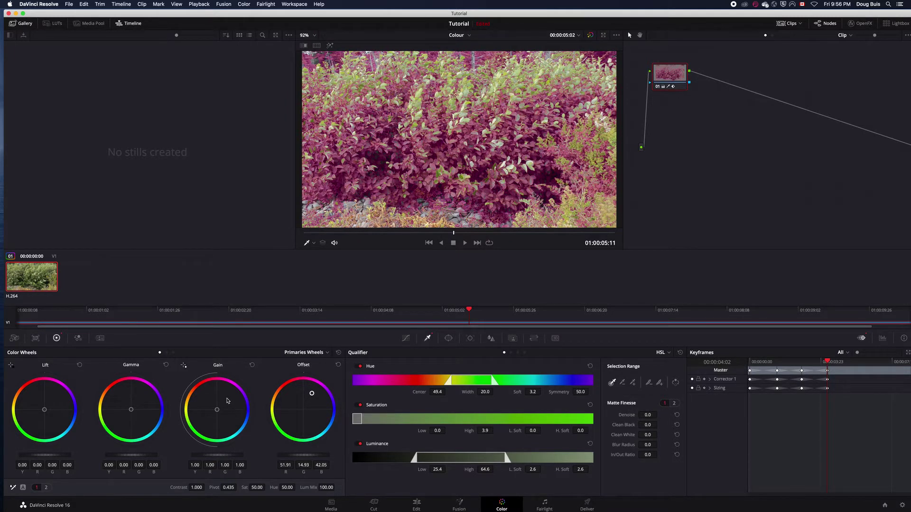
{"action": "left_click_drag", "start_coordinate": [217, 409], "coordinate": [226, 394]}
{"action": "left_click_drag", "start_coordinate": [131, 409], "coordinate": [140, 395]}
{"action": "left_click_drag", "start_coordinate": [44, 409], "coordinate": [38, 394]}
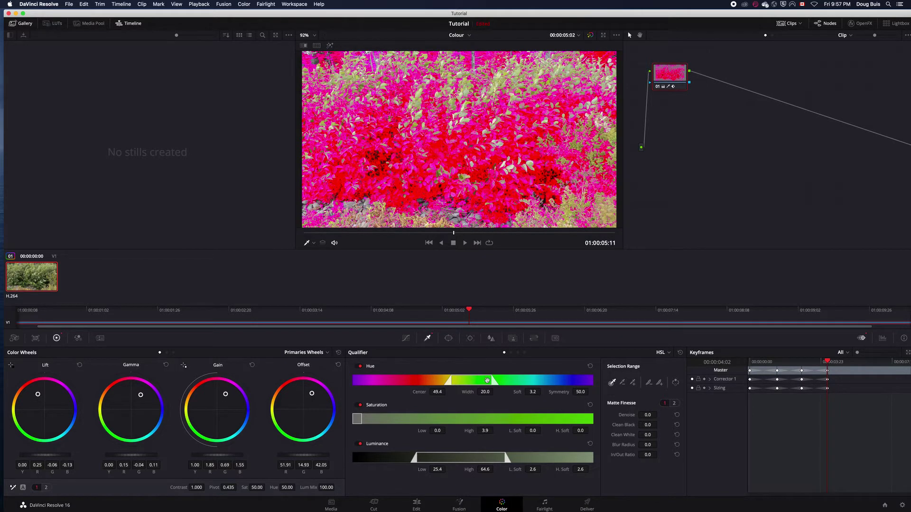
{"action": "mouse_move", "coordinate": [491, 380]}
{"action": "left_mouse_down"}
{"action": "mouse_move", "coordinate": [550, 388]}
{"action": "mouse_move", "coordinate": [467, 383]}
{"action": "mouse_move", "coordinate": [498, 382]}
{"action": "mouse_move", "coordinate": [495, 391]}
{"action": "left_mouse_up"}
Step: Add a dynamic keyframe on the master track at 00:00:05:19
{"action": "left_click_drag", "start_coordinate": [827, 362], "coordinate": [860, 365]}
{"action": "right_click", "coordinate": [867, 378]}
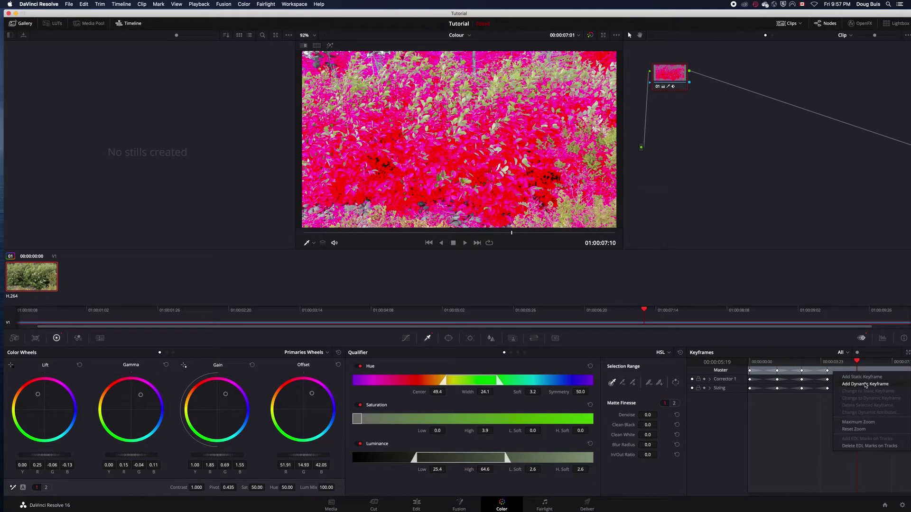
{"action": "left_click", "coordinate": [866, 384]}
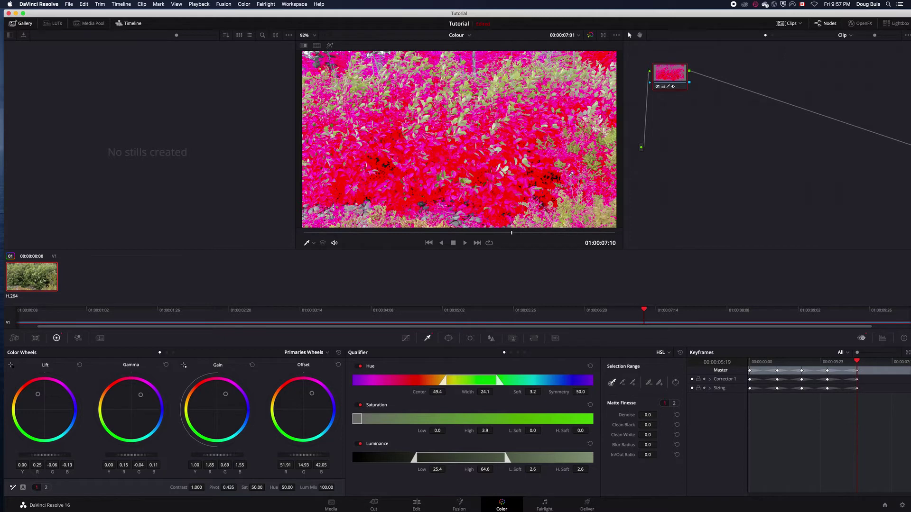
Step: Resample the foliage with the qualifier and set hue width to 10.1, saturation range to 0.0–72.5 and luminance range to 58.5–70.2
{"action": "left_click", "coordinate": [526, 161]}
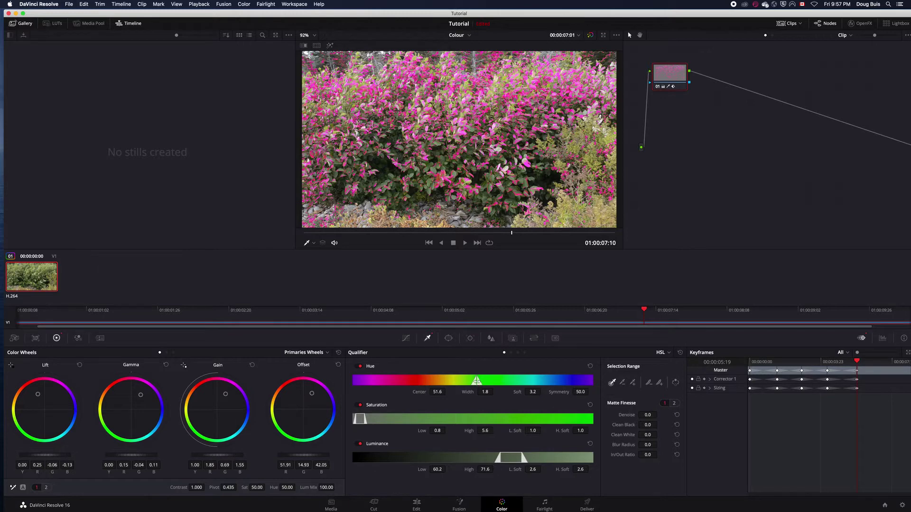
{"action": "left_click_drag", "start_coordinate": [478, 381], "coordinate": [467, 382]}
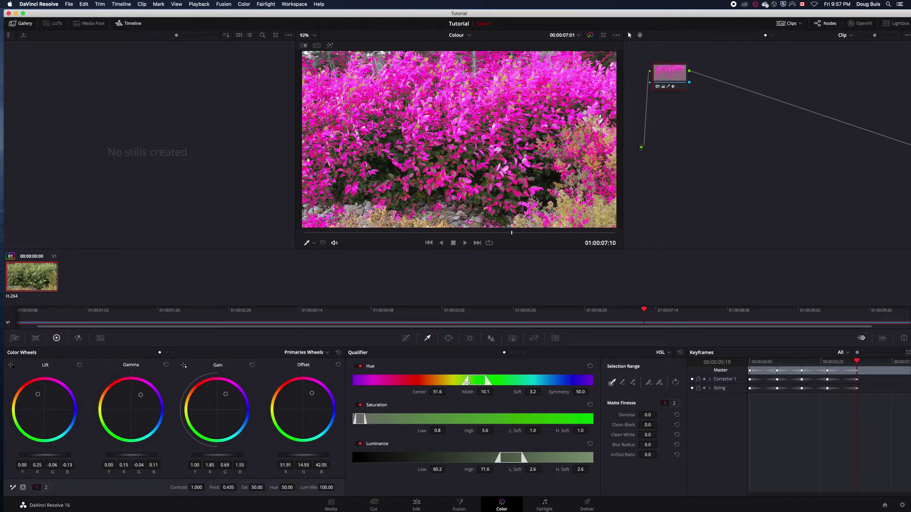
{"action": "left_click_drag", "start_coordinate": [364, 418], "coordinate": [526, 418]}
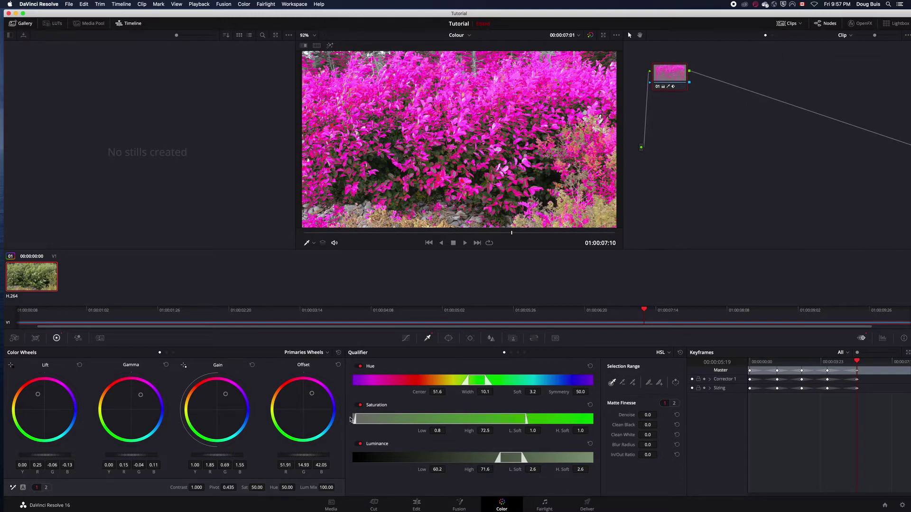
{"action": "mouse_move", "coordinate": [356, 419]}
{"action": "left_mouse_down"}
{"action": "mouse_move", "coordinate": [372, 419]}
{"action": "mouse_move", "coordinate": [350, 419]}
{"action": "left_mouse_up"}
{"action": "left_click_drag", "start_coordinate": [501, 458], "coordinate": [442, 459]}
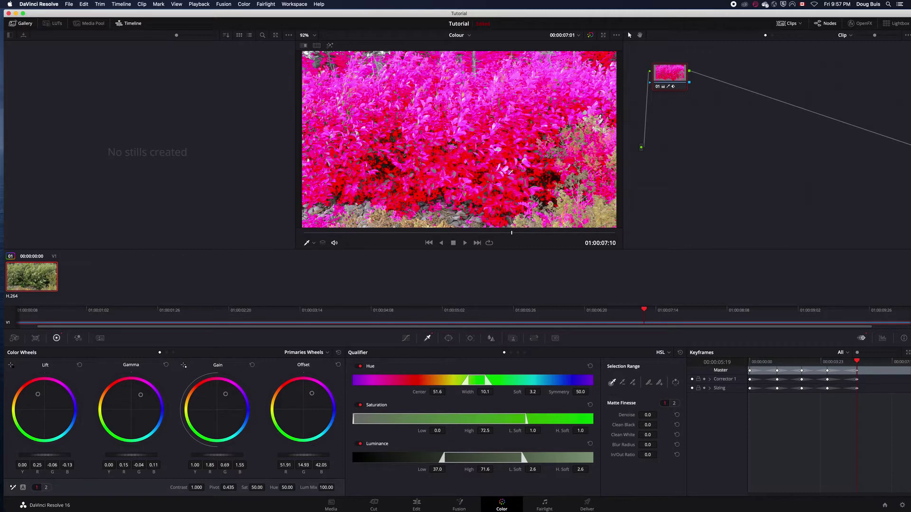
{"action": "left_click_drag", "start_coordinate": [443, 458], "coordinate": [496, 457]}
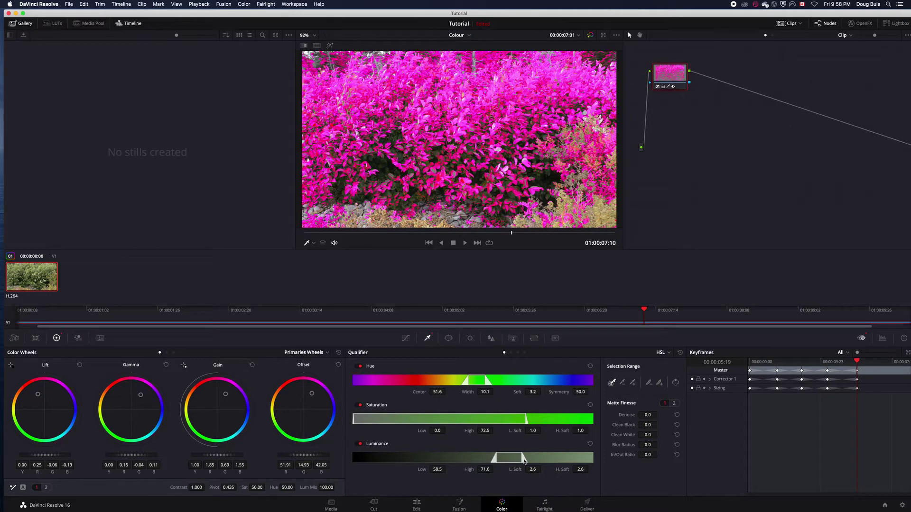
{"action": "mouse_move", "coordinate": [523, 457]}
{"action": "left_mouse_down"}
{"action": "mouse_move", "coordinate": [585, 458]}
{"action": "mouse_move", "coordinate": [492, 458]}
{"action": "mouse_move", "coordinate": [518, 457]}
{"action": "left_mouse_up"}
Step: Add a dynamic keyframe on the master track at 00:00:06:20 and reset the offset, gain, gamma and lift wheels there
{"action": "left_click_drag", "start_coordinate": [858, 360], "coordinate": [879, 362]}
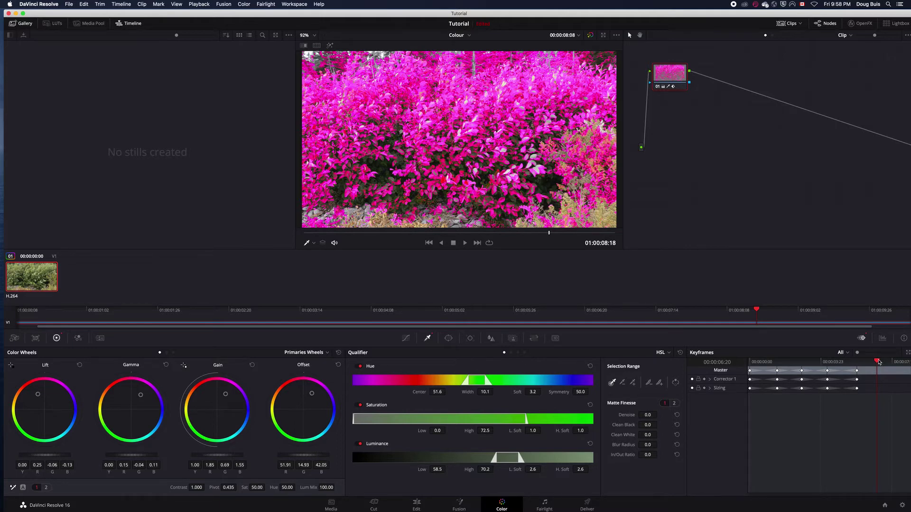
{"action": "right_click", "coordinate": [878, 368]}
{"action": "left_click", "coordinate": [878, 386]}
{"action": "left_click", "coordinate": [338, 365]}
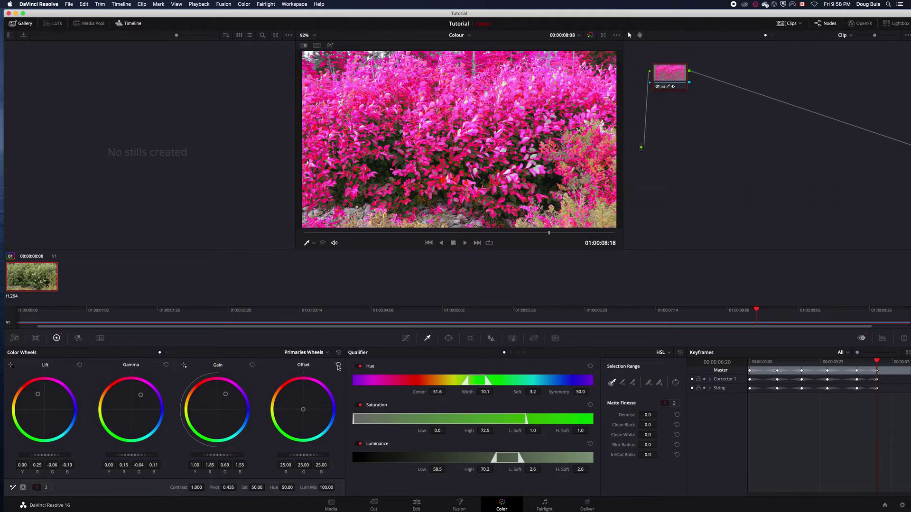
{"action": "left_click", "coordinate": [252, 365]}
{"action": "left_click", "coordinate": [166, 366]}
{"action": "left_click", "coordinate": [79, 365]}
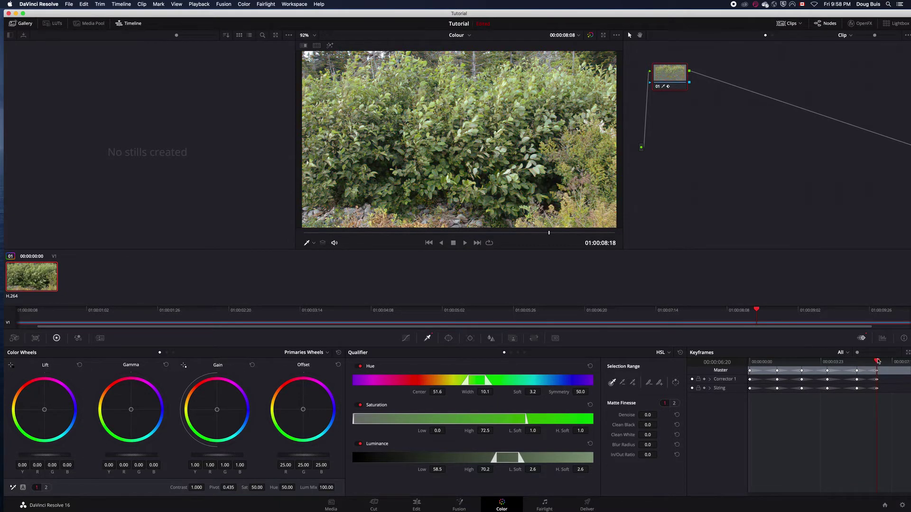
Step: Return to the start of the foliage clip and, on the Edit page, place bluerock_001.MOV on Video 1 after that clip with a gap
{"action": "left_click_drag", "start_coordinate": [876, 362], "coordinate": [774, 366]}
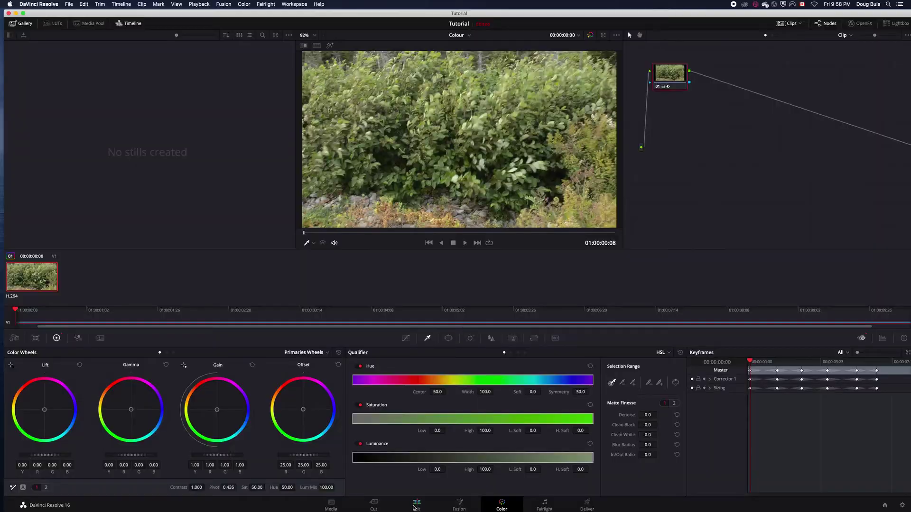
{"action": "left_click", "coordinate": [415, 505]}
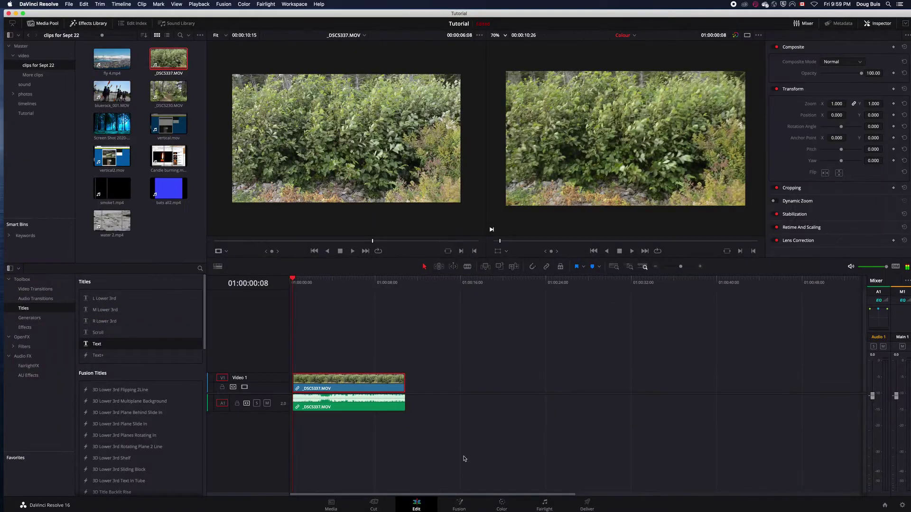
{"action": "left_click", "coordinate": [104, 90]}
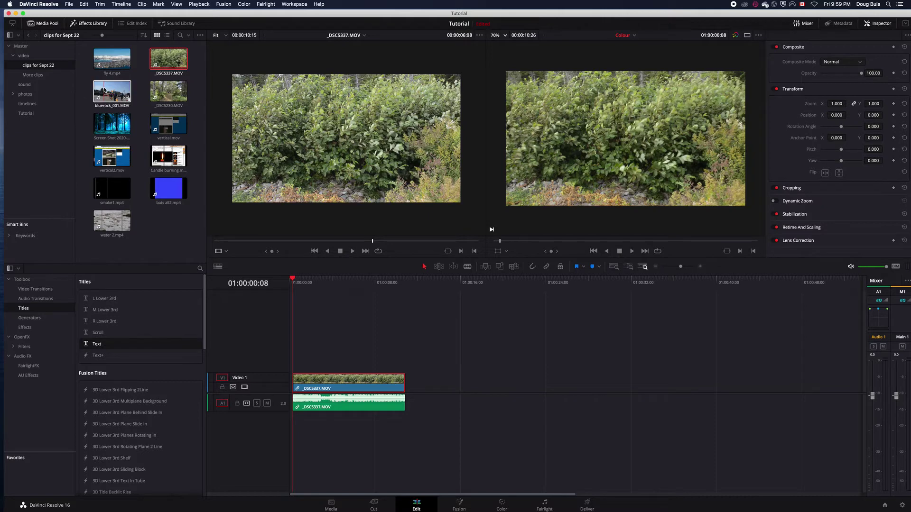
{"action": "left_click_drag", "start_coordinate": [107, 91], "coordinate": [437, 392]}
Step: Bring the bluerock_001.MOV clip into the Color page near its start, at 01:00:14:01, and show the Hue Vs Hue curve
{"action": "left_click_drag", "start_coordinate": [294, 284], "coordinate": [575, 337]}
{"action": "left_click", "coordinate": [523, 392]}
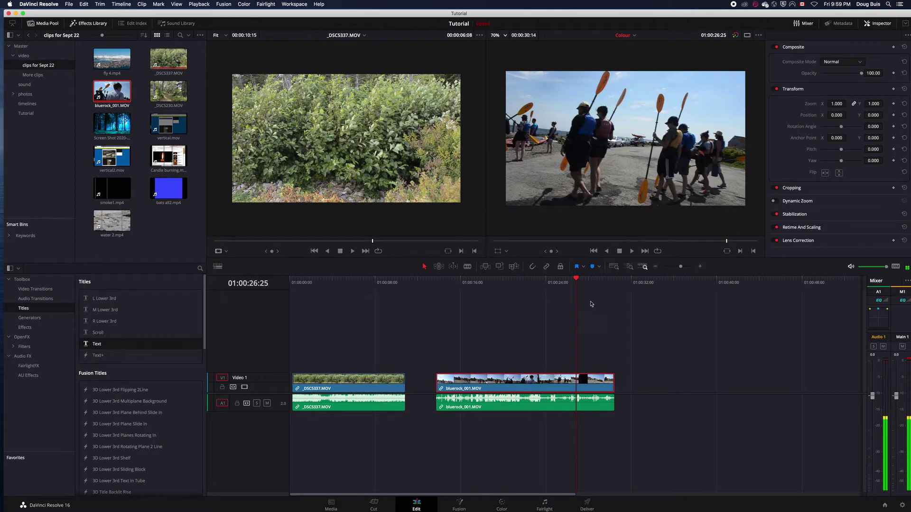
{"action": "left_click", "coordinate": [487, 281]}
{"action": "left_click", "coordinate": [505, 281]}
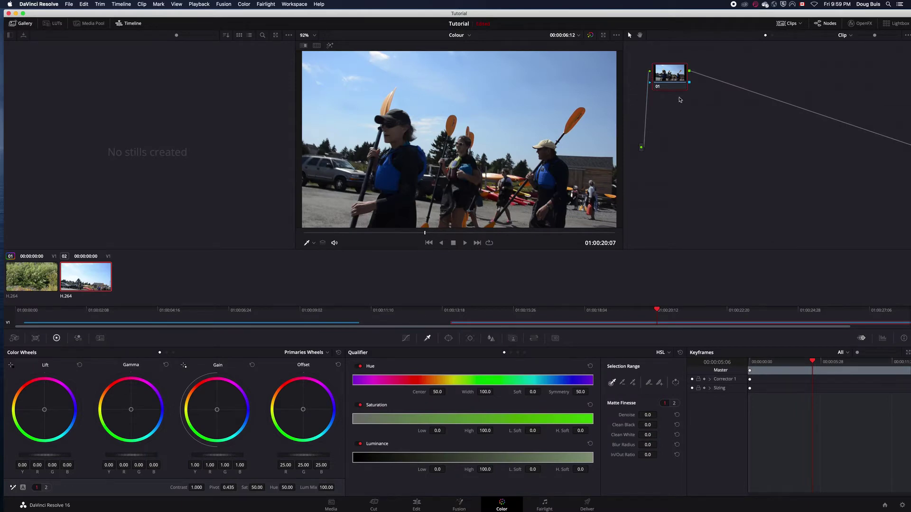
{"action": "left_click_drag", "start_coordinate": [588, 312], "coordinate": [462, 322]}
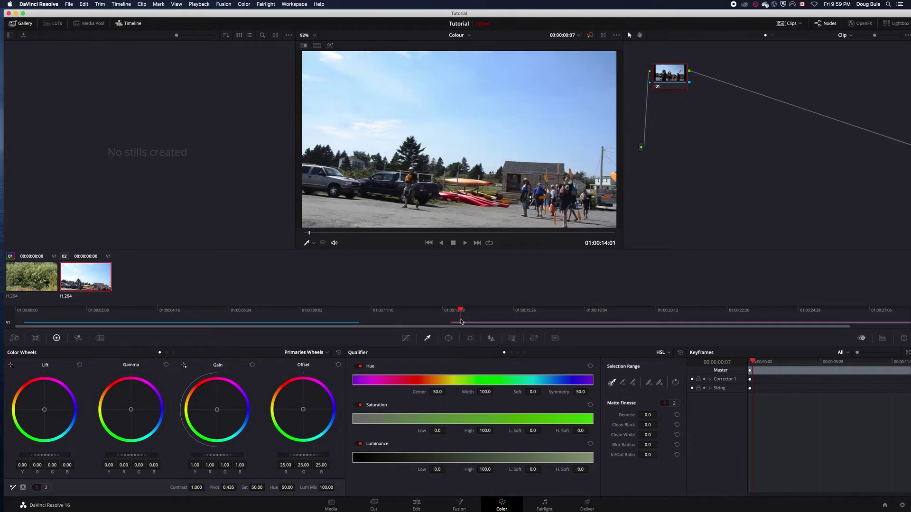
{"action": "left_click", "coordinate": [406, 339]}
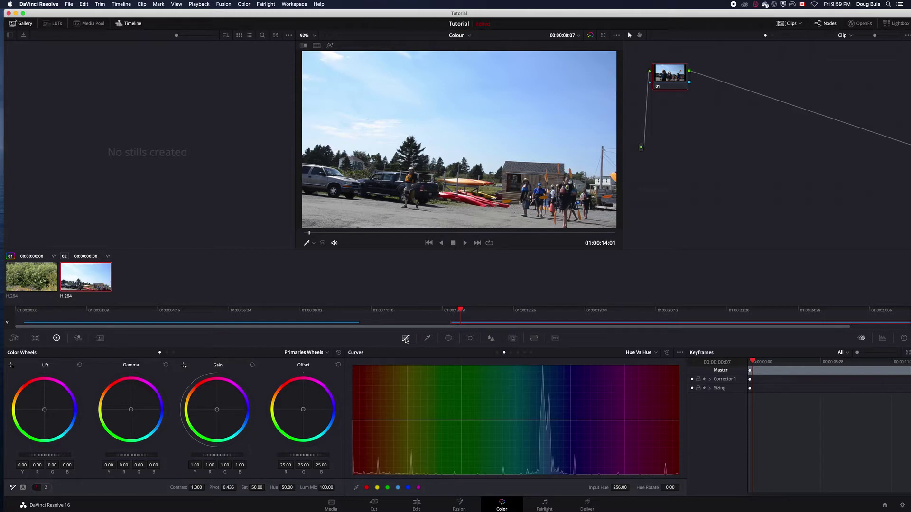
Step: Try to add a dynamic keyframe on the master track near the start of the kayakers clip
{"action": "left_click", "coordinate": [752, 362]}
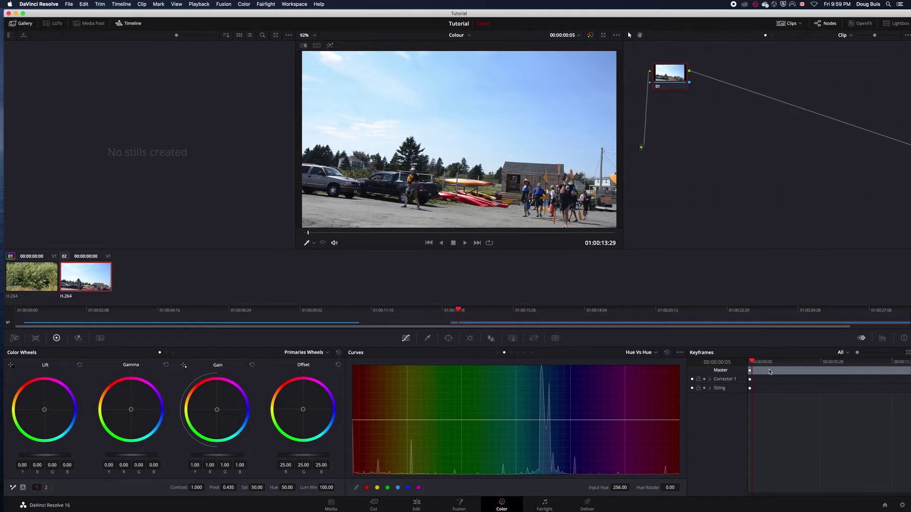
{"action": "right_click", "coordinate": [769, 371]}
{"action": "left_click", "coordinate": [787, 383]}
{"action": "left_click_drag", "start_coordinate": [760, 362], "coordinate": [753, 363]}
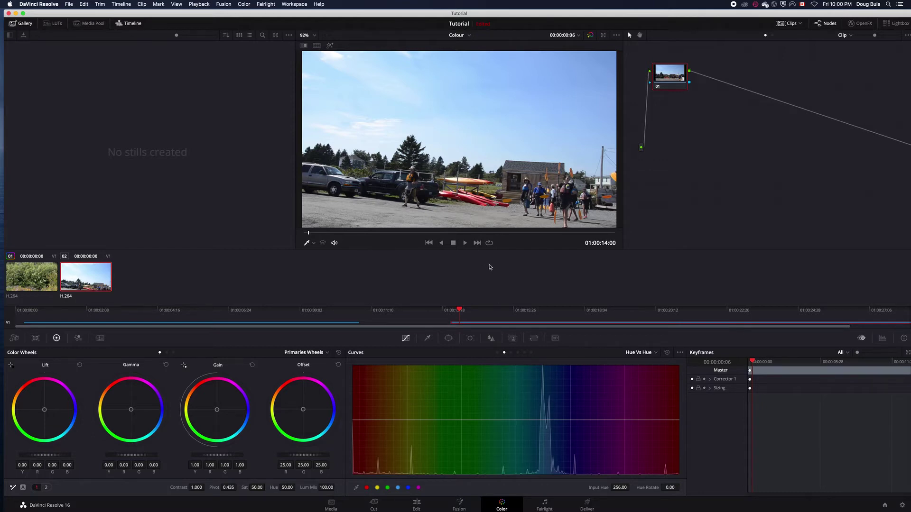
Step: At 01:00:18:18, sample the orange paddle for Hue Vs Hue, rotate its hue by -129.90 and extend the shift to reds at -125.24
{"action": "left_click_drag", "start_coordinate": [458, 307], "coordinate": [605, 315]}
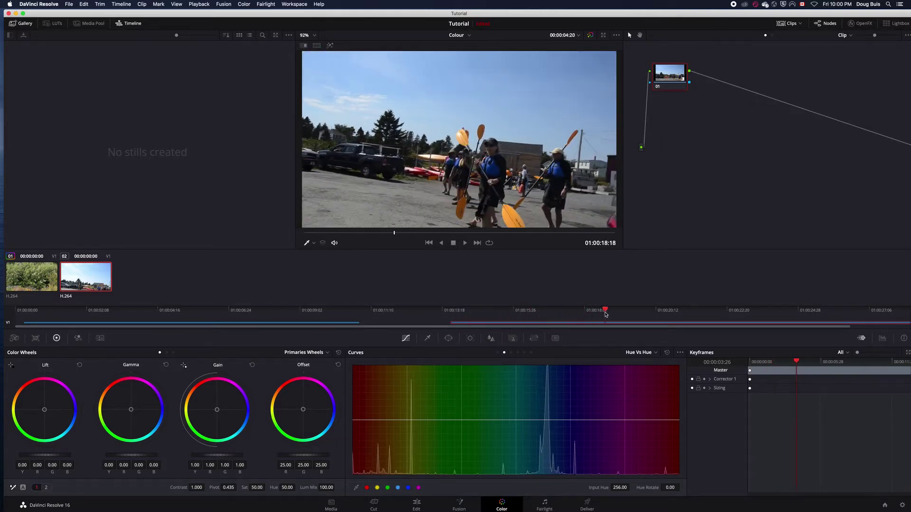
{"action": "left_click", "coordinate": [466, 136]}
{"action": "left_click_drag", "start_coordinate": [383, 419], "coordinate": [380, 460]}
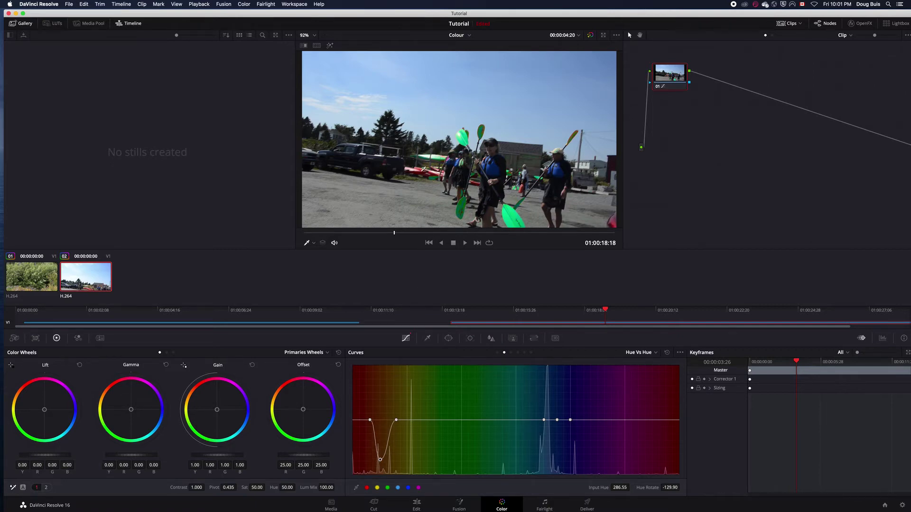
{"action": "mouse_move", "coordinate": [371, 422]}
{"action": "left_mouse_down"}
{"action": "mouse_move", "coordinate": [355, 420]}
{"action": "mouse_move", "coordinate": [364, 432]}
{"action": "left_mouse_up"}
{"action": "left_click_drag", "start_coordinate": [355, 421], "coordinate": [355, 458]}
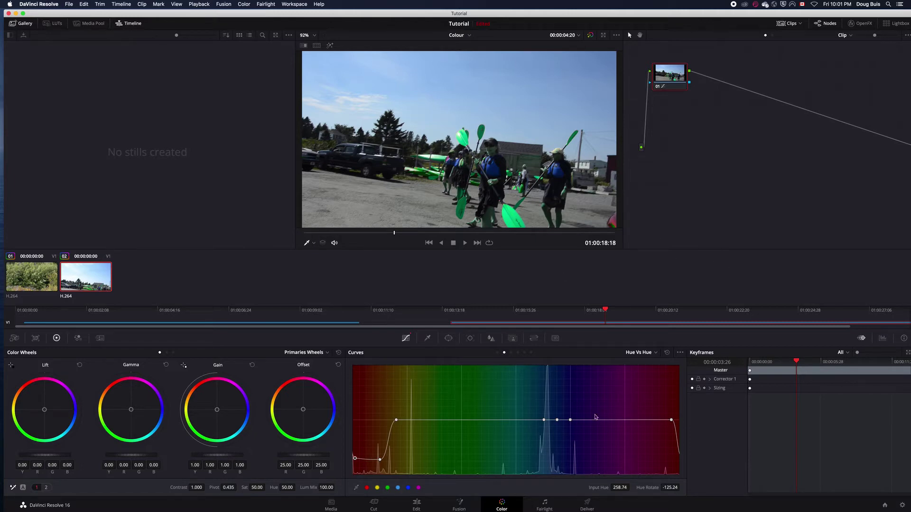
Step: Rotate the blue hue point by -142.72, narrow its cyan side, and add a neighbouring point at input hue 130.50 rotated by -141.55
{"action": "left_click", "coordinate": [557, 420]}
{"action": "left_click_drag", "start_coordinate": [557, 421], "coordinate": [558, 465]}
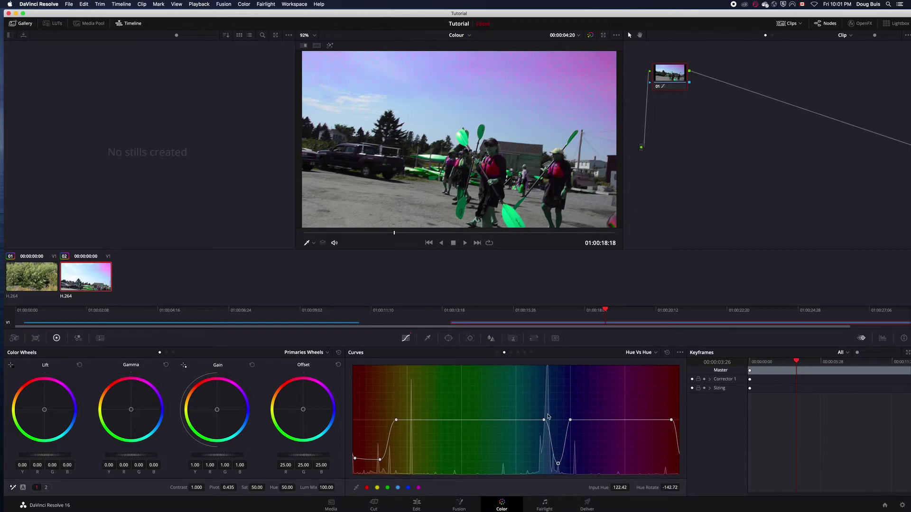
{"action": "left_click_drag", "start_coordinate": [544, 421], "coordinate": [572, 421]}
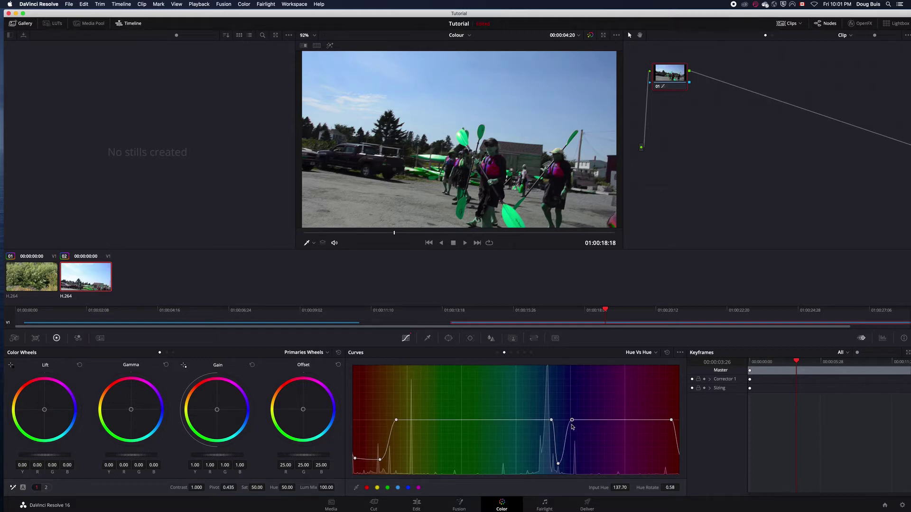
{"action": "left_click_drag", "start_coordinate": [565, 443], "coordinate": [588, 466]}
{"action": "left_click_drag", "start_coordinate": [606, 311], "coordinate": [590, 336]}
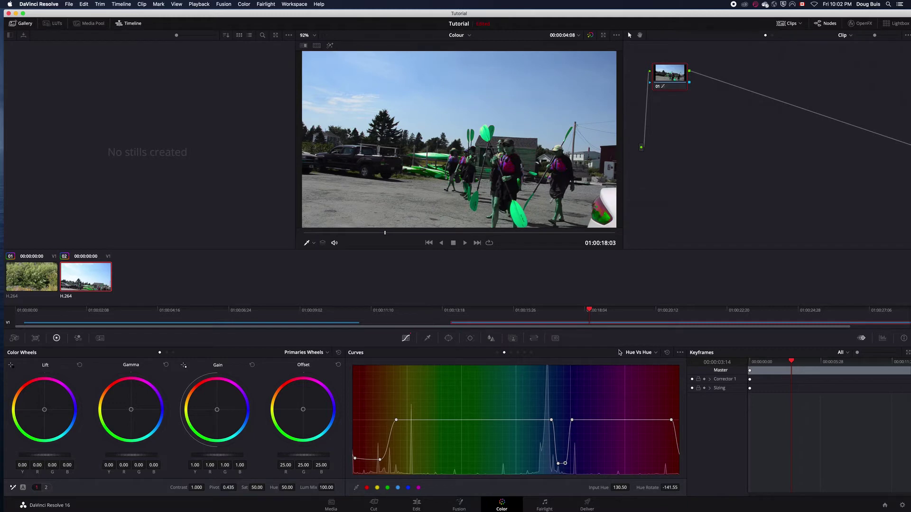
Step: Reset the Hue Vs Hue curve, and raise the sampled orange and blue hues on the Hue Vs Sat curve to boost their saturation
{"action": "left_click", "coordinate": [667, 353]}
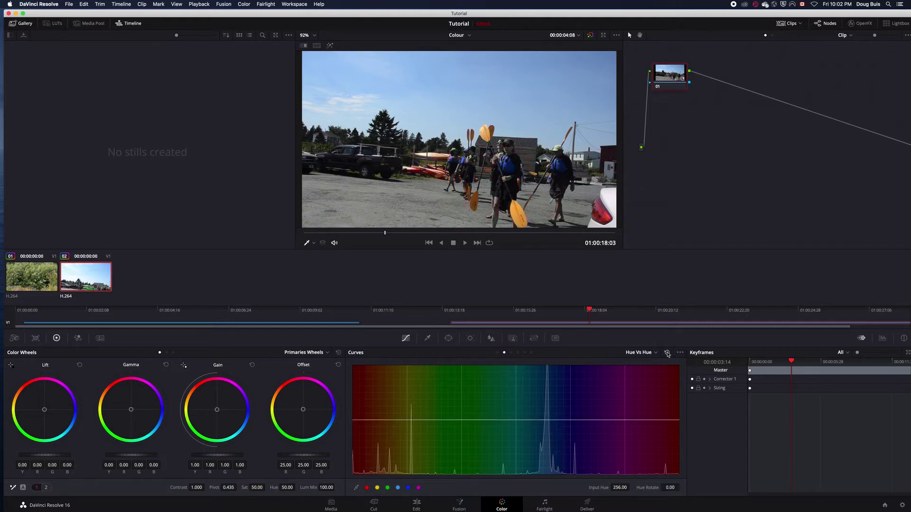
{"action": "left_click", "coordinate": [511, 353]}
{"action": "left_click_drag", "start_coordinate": [384, 420], "coordinate": [388, 372]}
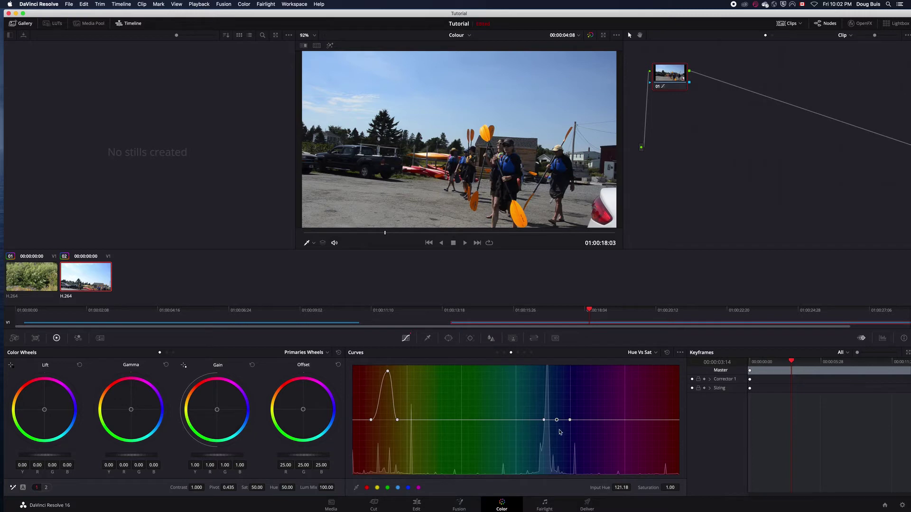
{"action": "left_click_drag", "start_coordinate": [557, 420], "coordinate": [560, 376]}
Step: Isolate orange and blue on the Hue Vs Sat curve by lowering the points beside the blue peak to 0.01 and 0.02, beside orange to 0.08 and 0.10
{"action": "left_click_drag", "start_coordinate": [544, 422], "coordinate": [544, 476]}
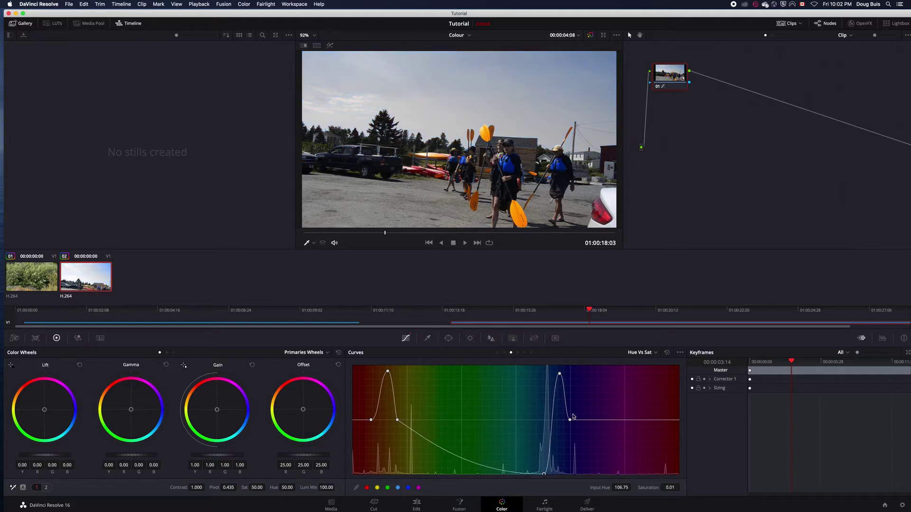
{"action": "left_click_drag", "start_coordinate": [569, 420], "coordinate": [570, 479]}
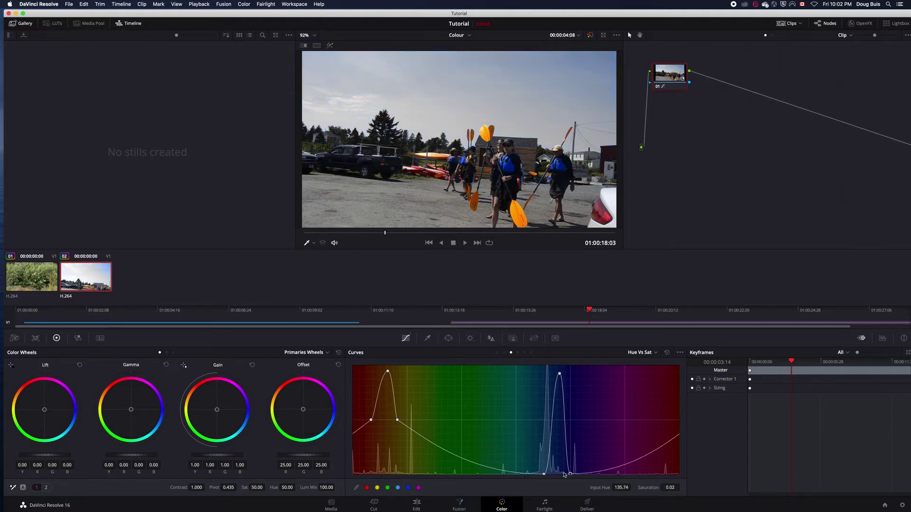
{"action": "left_click_drag", "start_coordinate": [370, 420], "coordinate": [368, 470]}
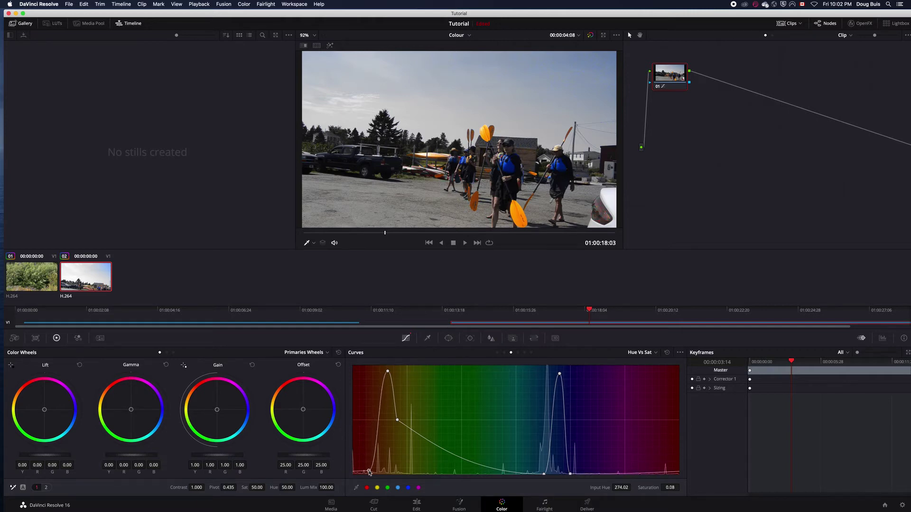
{"action": "left_click_drag", "start_coordinate": [397, 421], "coordinate": [398, 470]}
{"action": "scroll", "coordinate": [531, 116], "scroll_direction": "up", "scroll_amount": 5}
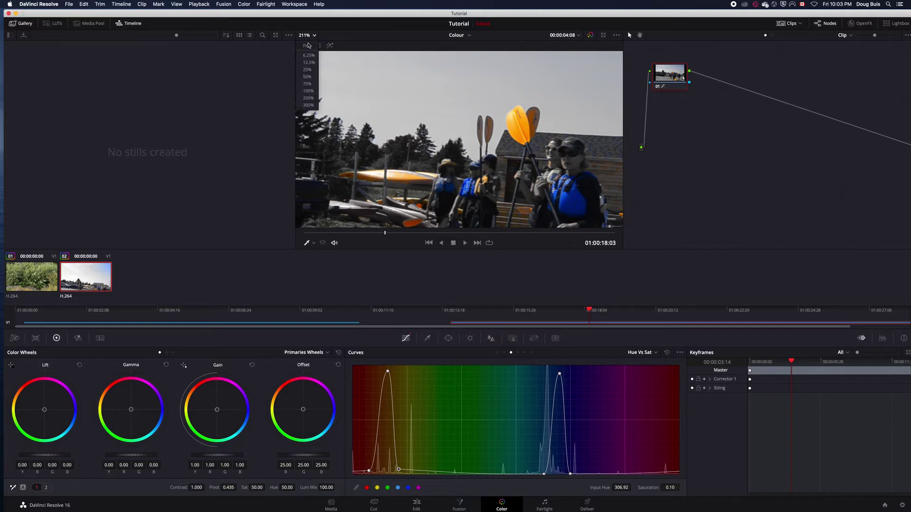
{"action": "left_click", "coordinate": [307, 46]}
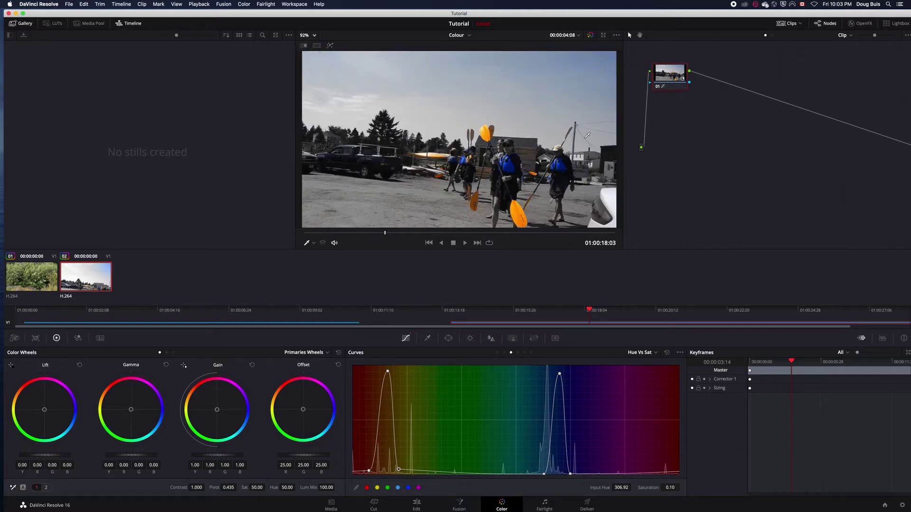
Step: Reset the Hue Vs Sat curve near the start of the kayakers clip and add a dynamic keyframe on the master track at 01:00:14:04
{"action": "left_click_drag", "start_coordinate": [589, 309], "coordinate": [462, 322]}
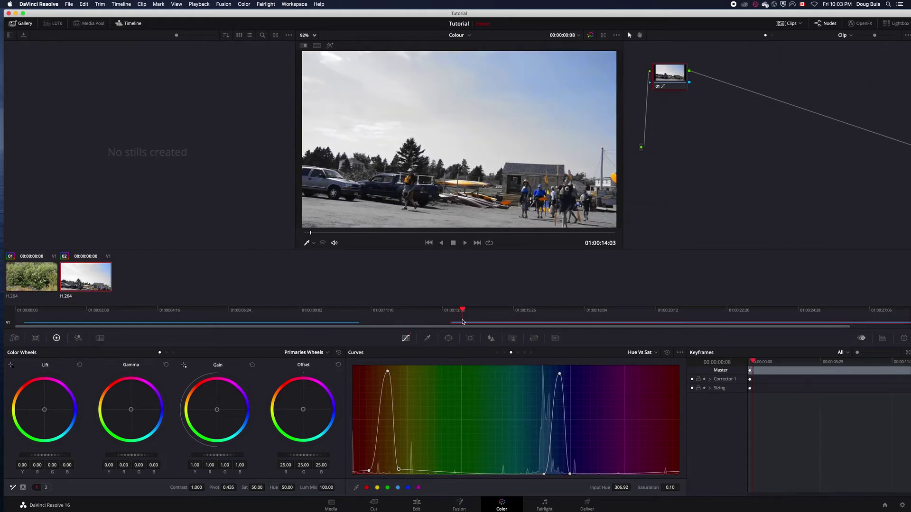
{"action": "scroll", "coordinate": [463, 322], "scroll_direction": "up", "scroll_amount": 5}
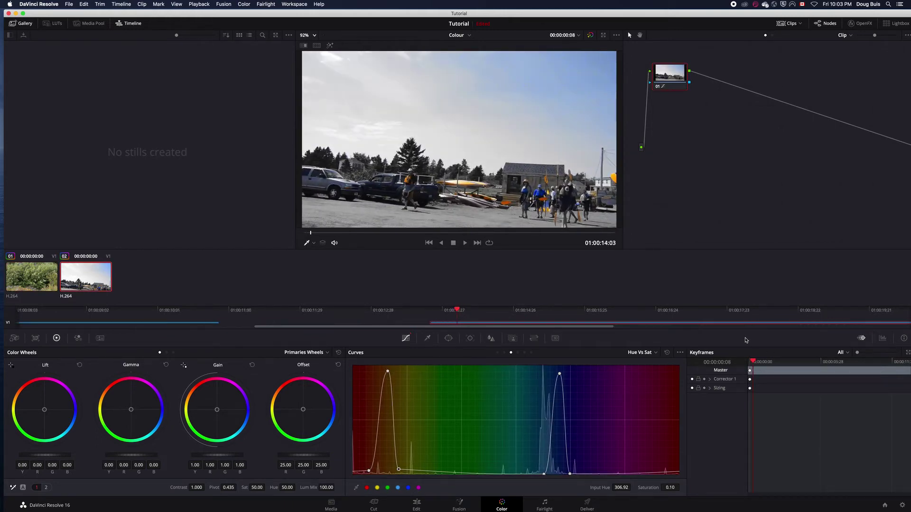
{"action": "left_click", "coordinate": [667, 352]}
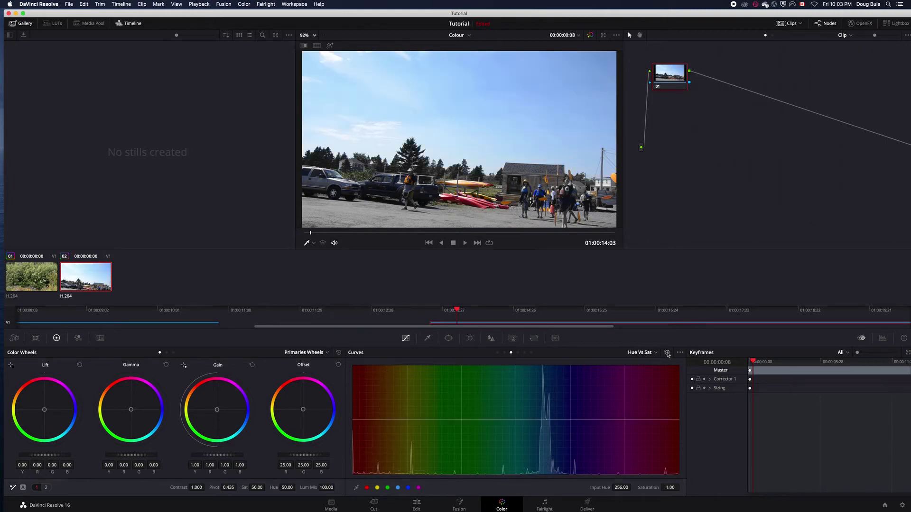
{"action": "left_click", "coordinate": [754, 362]}
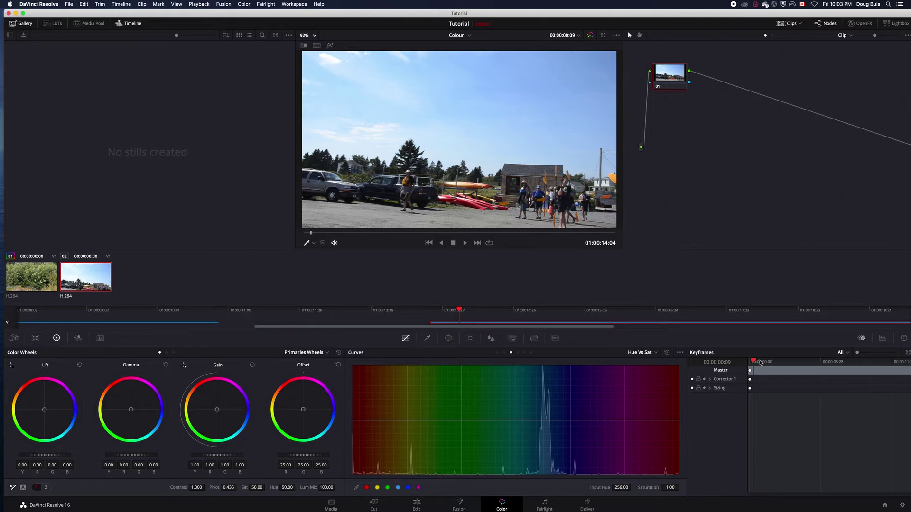
{"action": "right_click", "coordinate": [760, 371]}
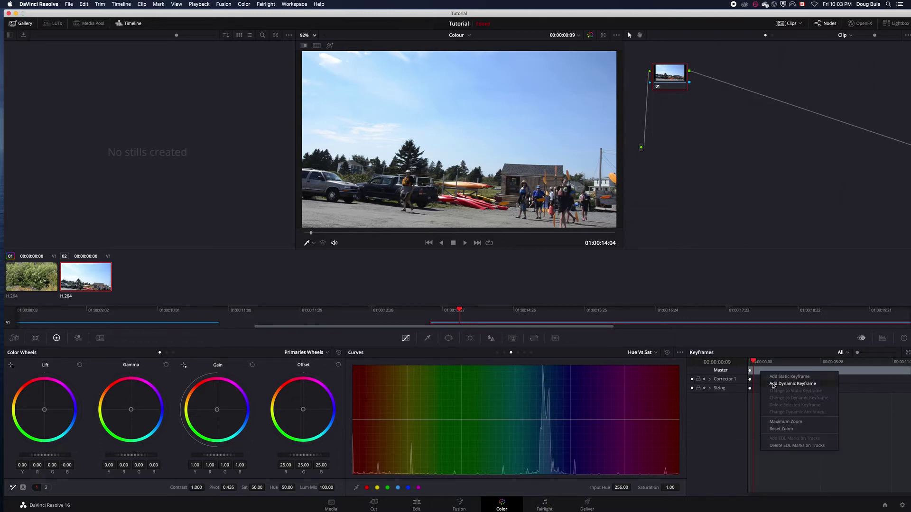
{"action": "left_click", "coordinate": [772, 383]}
Step: Add a dynamic keyframe on the kayakers clip's master track at 01:00:15:22
{"action": "left_click_drag", "start_coordinate": [753, 362], "coordinate": [769, 363]}
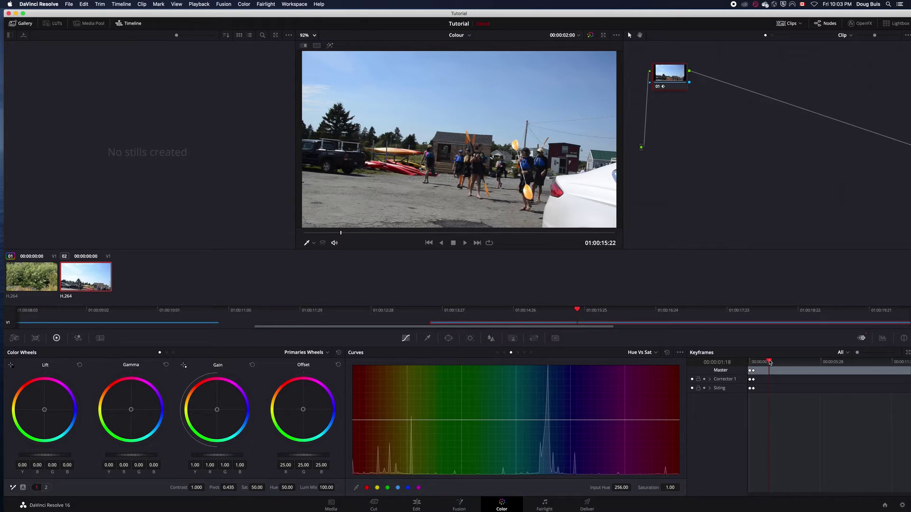
{"action": "scroll", "coordinate": [631, 327], "scroll_direction": "down", "scroll_amount": 2}
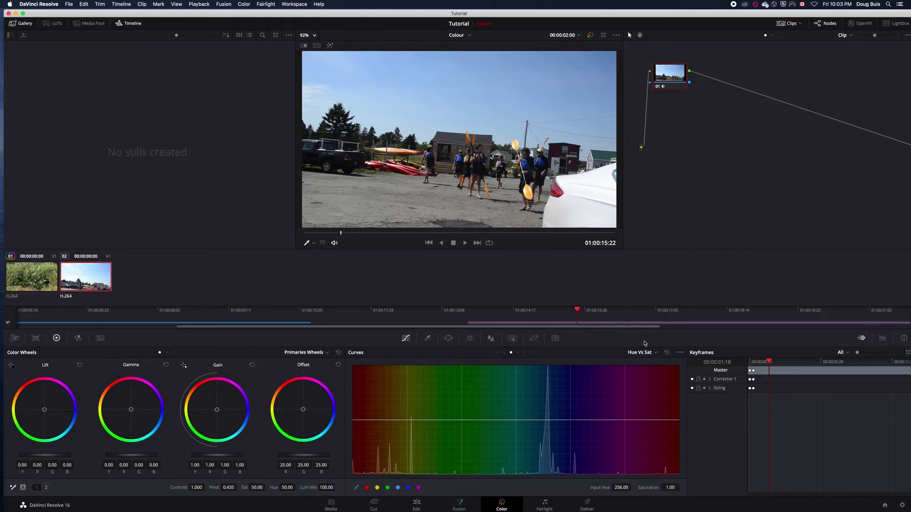
{"action": "right_click", "coordinate": [778, 370]}
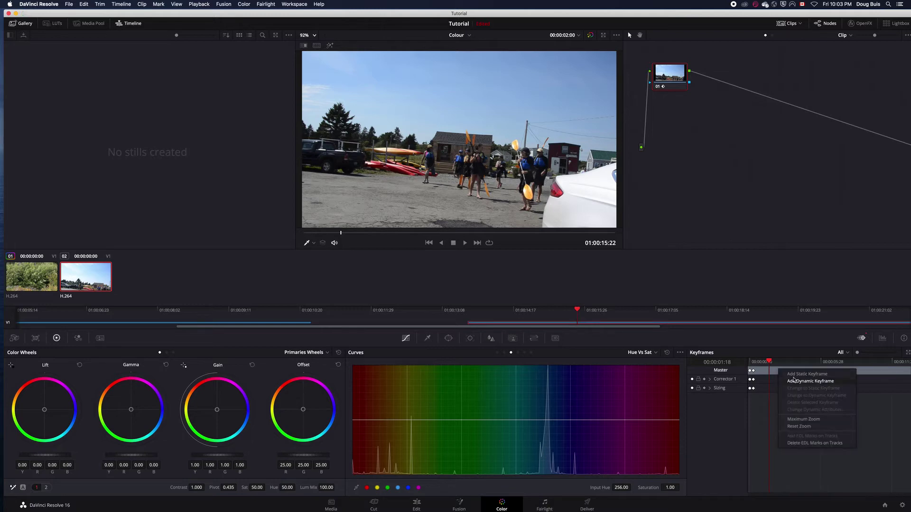
{"action": "left_click", "coordinate": [795, 381]}
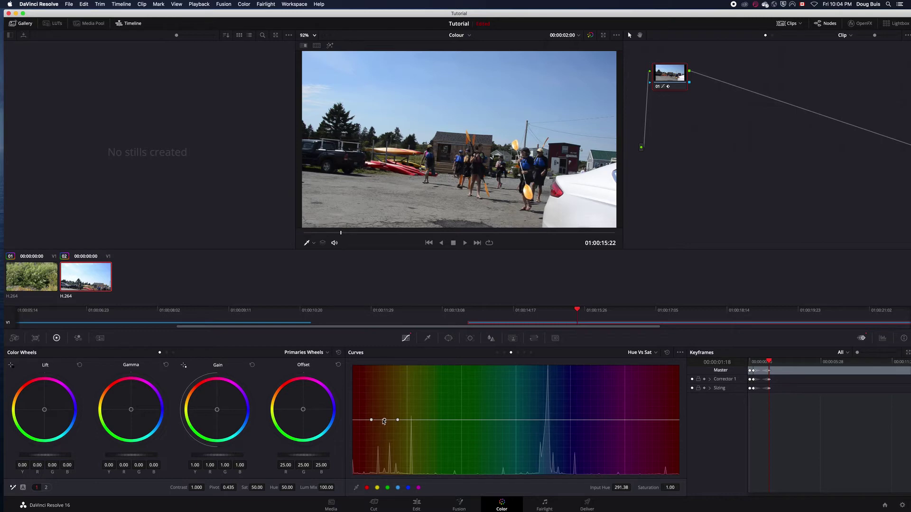
Step: On the Hue Vs Sat curve, raise orange and set blue saturation to 1.98, and lower the surrounding points to about 0 to isolate both hues
{"action": "left_click_drag", "start_coordinate": [384, 420], "coordinate": [383, 376]}
{"action": "left_click_drag", "start_coordinate": [556, 420], "coordinate": [560, 366]}
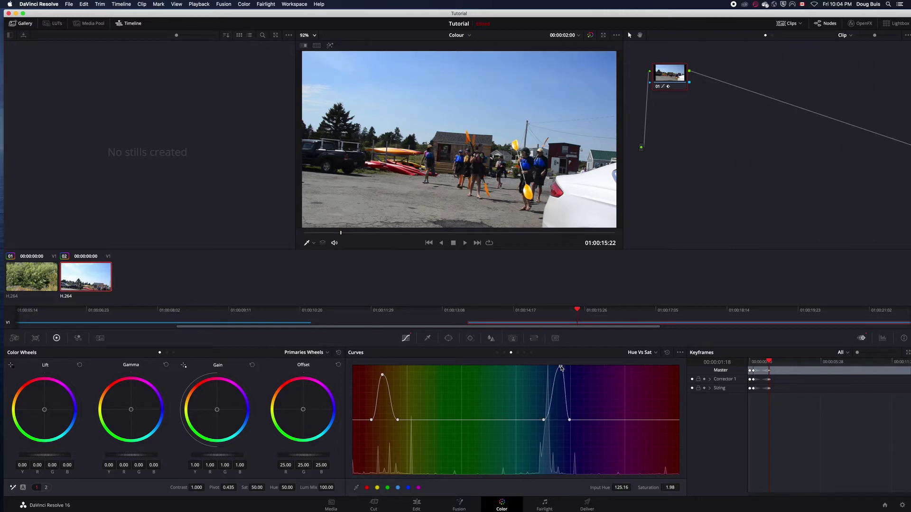
{"action": "left_click_drag", "start_coordinate": [570, 419], "coordinate": [571, 474]}
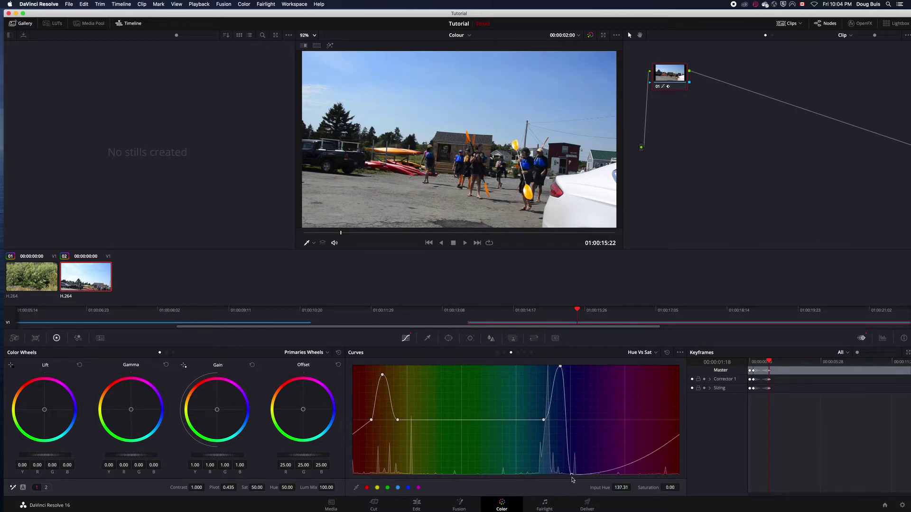
{"action": "left_click_drag", "start_coordinate": [397, 420], "coordinate": [396, 472]}
{"action": "left_click_drag", "start_coordinate": [542, 424], "coordinate": [547, 472]}
{"action": "left_click_drag", "start_coordinate": [371, 420], "coordinate": [371, 471]}
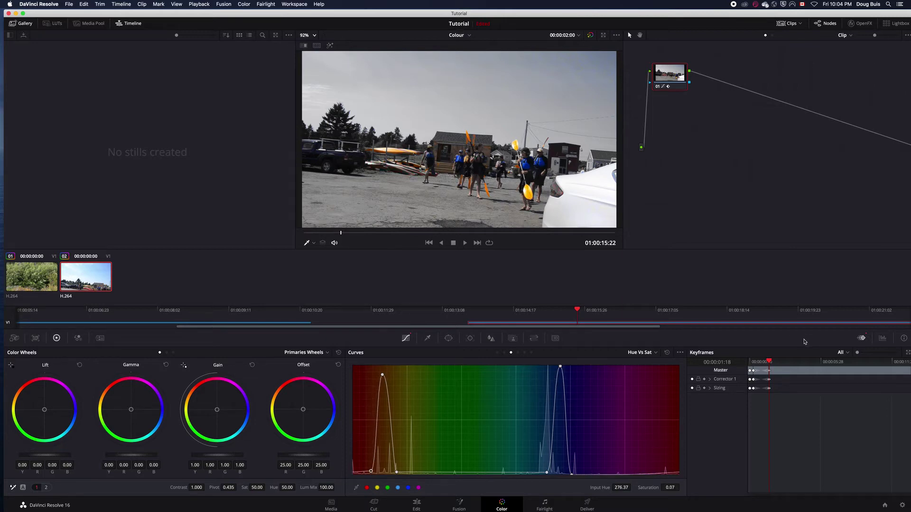
Step: Add a dynamic keyframe on the kayakers clip's master track at 01:00:18:02
{"action": "left_click_drag", "start_coordinate": [769, 363], "coordinate": [792, 363]}
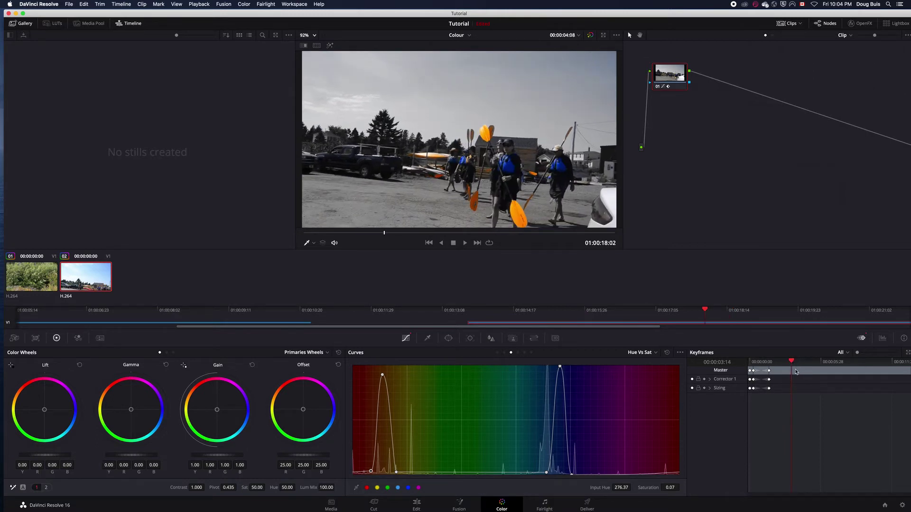
{"action": "right_click", "coordinate": [795, 370]}
{"action": "left_click", "coordinate": [808, 384]}
Step: Sample the blue life vest for Hue Vs Hue, rotate the blue hue by 159.03 and the orange paddle hue by 157.86
{"action": "left_click", "coordinate": [504, 352]}
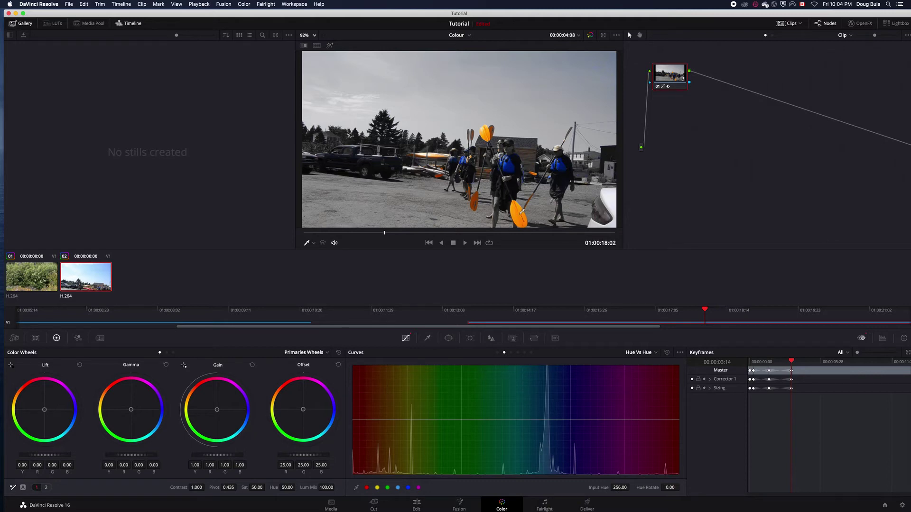
{"action": "left_click", "coordinate": [511, 168]}
{"action": "left_click_drag", "start_coordinate": [557, 420], "coordinate": [561, 373]}
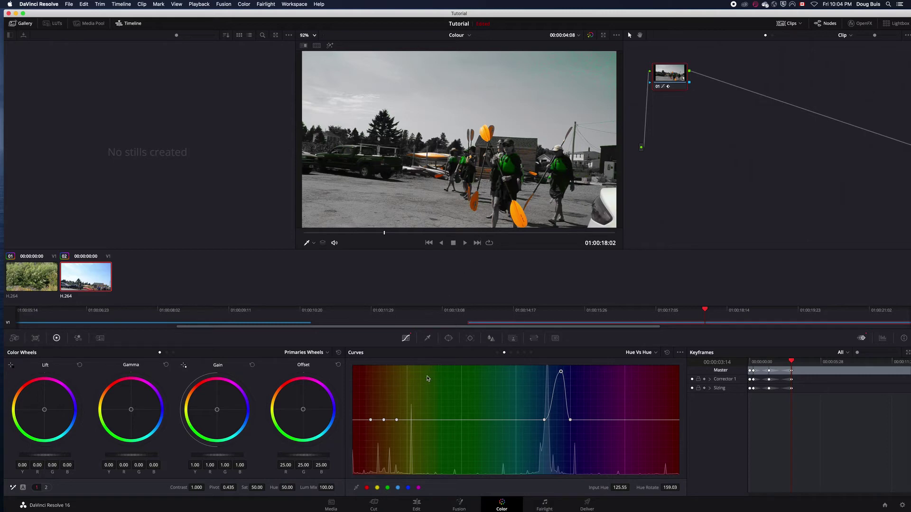
{"action": "left_click_drag", "start_coordinate": [385, 422], "coordinate": [384, 372]}
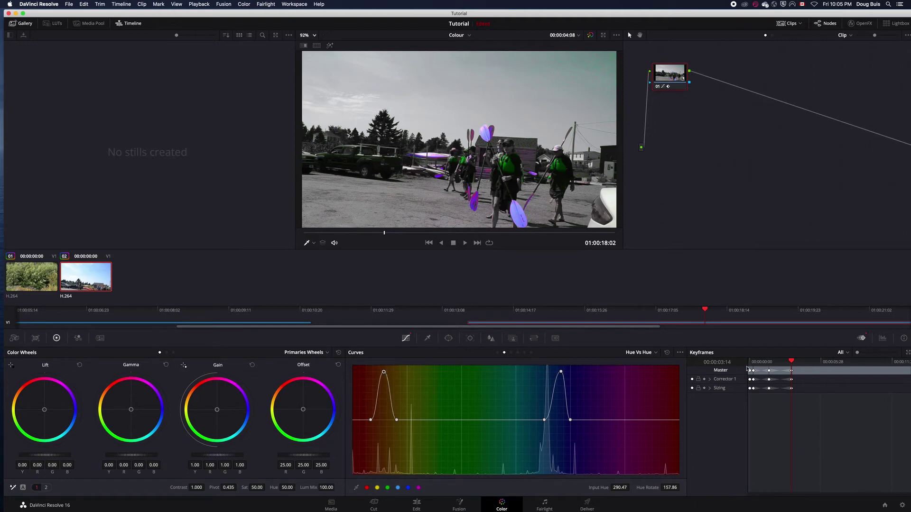
Step: At 01:00:20:17, widen the orange hue shift toward yellow with points at input hue 309.91 rotated 164.85 and 337.48 rotated -8.74
{"action": "mouse_move", "coordinate": [790, 363]}
{"action": "left_mouse_down"}
{"action": "mouse_move", "coordinate": [769, 364]}
{"action": "mouse_move", "coordinate": [817, 364]}
{"action": "left_mouse_up"}
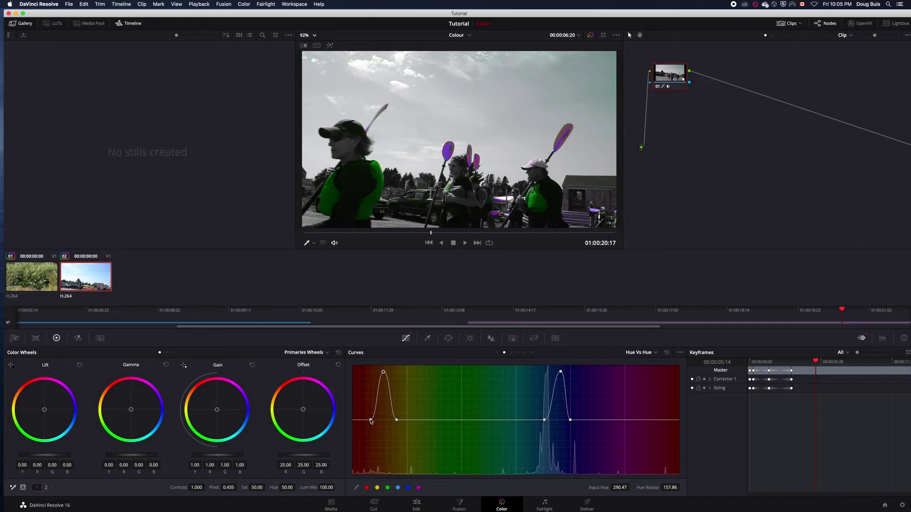
{"action": "left_click_drag", "start_coordinate": [396, 420], "coordinate": [402, 370]}
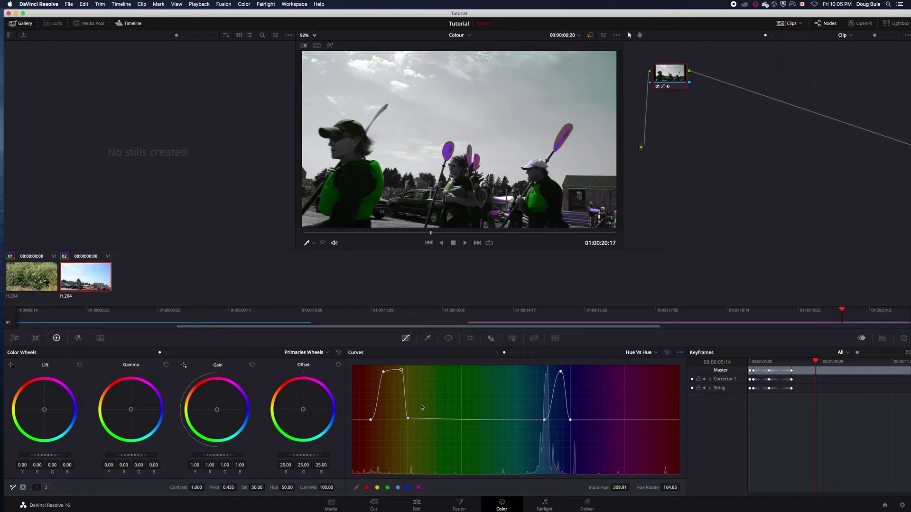
{"action": "left_click_drag", "start_coordinate": [408, 418], "coordinate": [426, 424]}
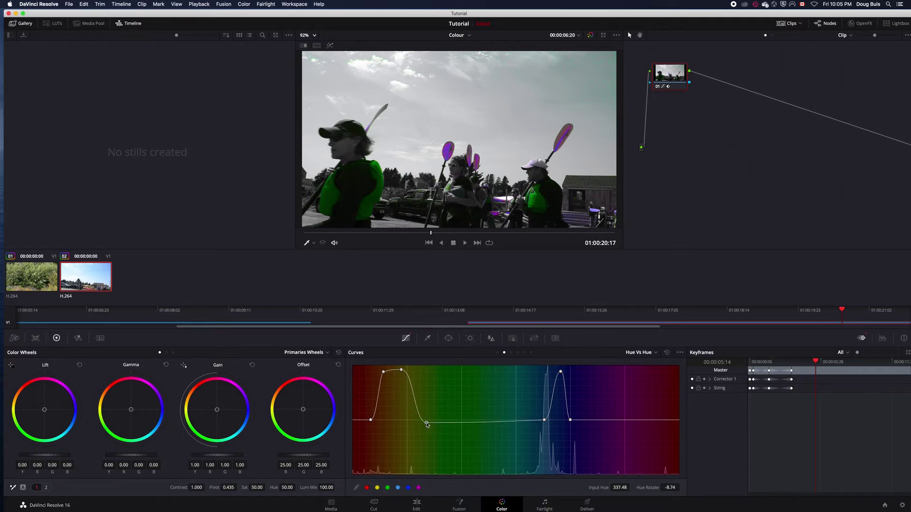
Step: Add a dynamic keyframe on the master track at 01:00:21:02 and reset the Hue Vs Sat curve there
{"action": "left_click", "coordinate": [821, 362]}
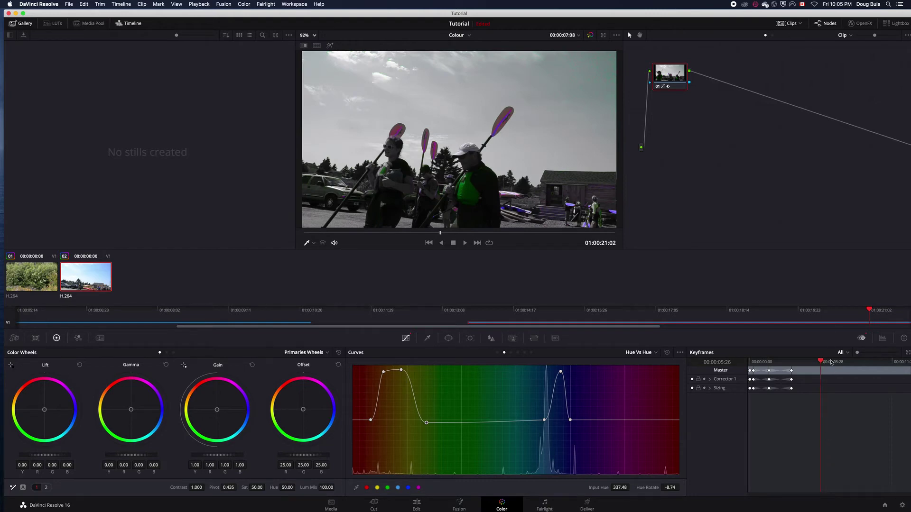
{"action": "right_click", "coordinate": [827, 373]}
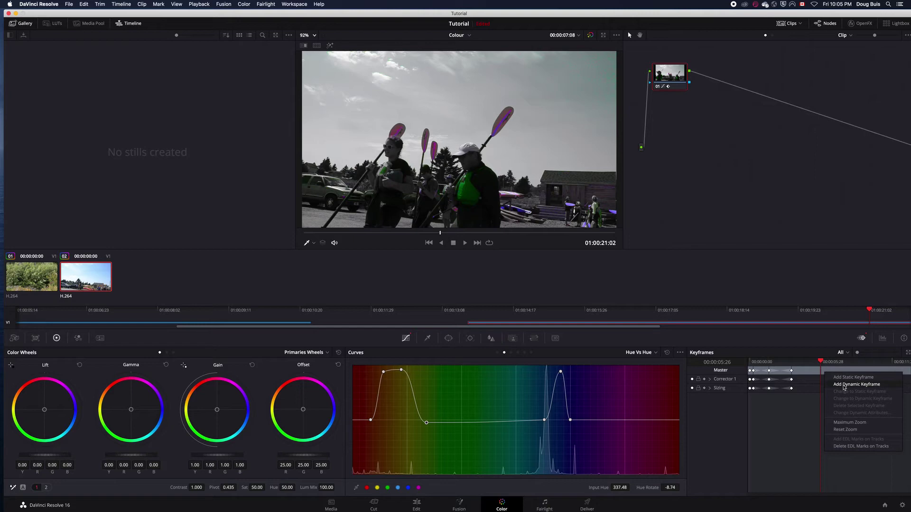
{"action": "left_click", "coordinate": [844, 384]}
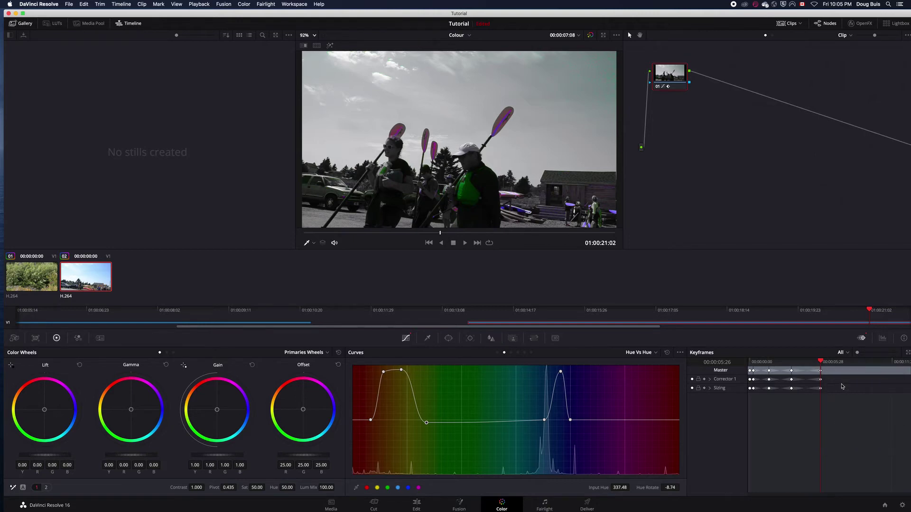
{"action": "left_click", "coordinate": [510, 353]}
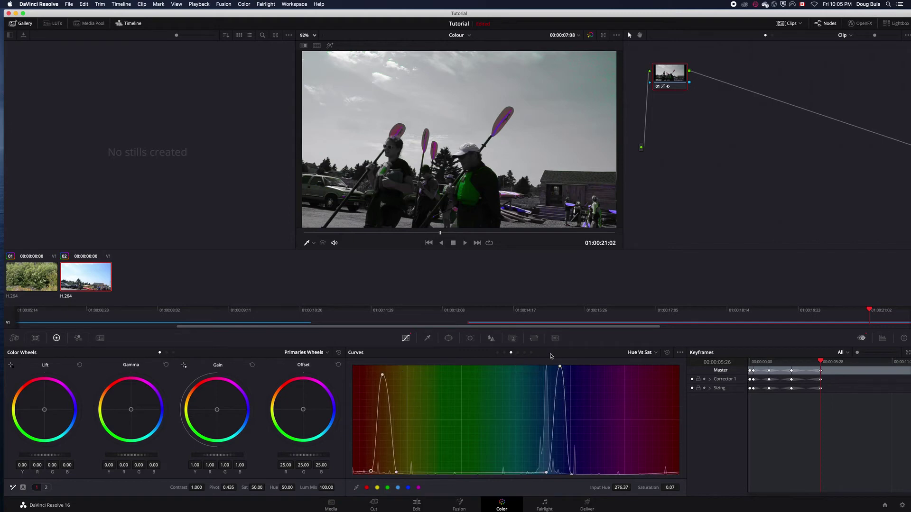
{"action": "left_click", "coordinate": [666, 352]}
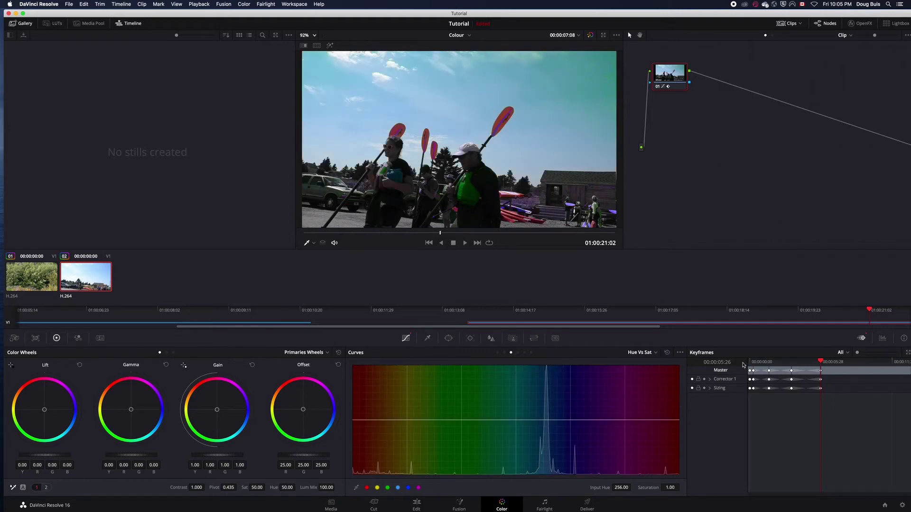
Step: Add a dynamic keyframe on the master track at 01:00:22:25 and show the Hue Vs Hue curve
{"action": "mouse_move", "coordinate": [821, 362]}
{"action": "left_mouse_down"}
{"action": "mouse_move", "coordinate": [787, 363]}
{"action": "mouse_move", "coordinate": [821, 364]}
{"action": "left_mouse_up"}
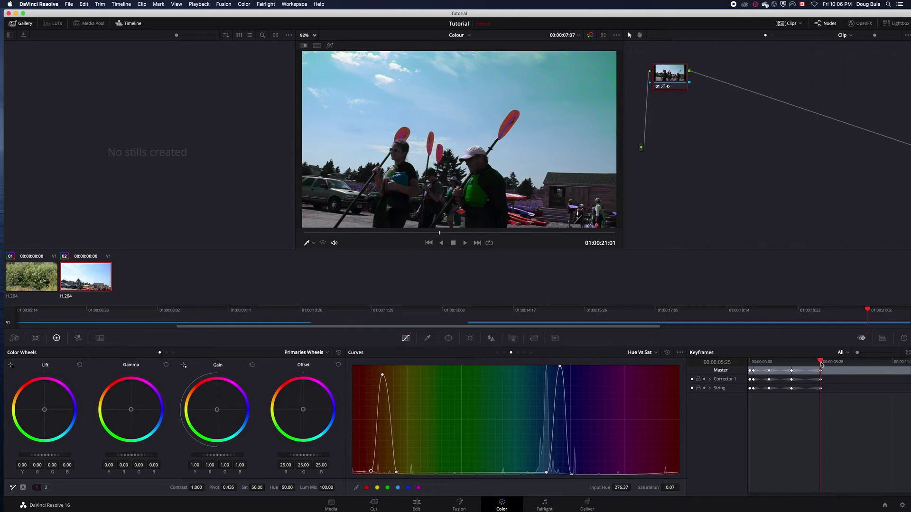
{"action": "left_click_drag", "start_coordinate": [821, 363], "coordinate": [835, 364]}
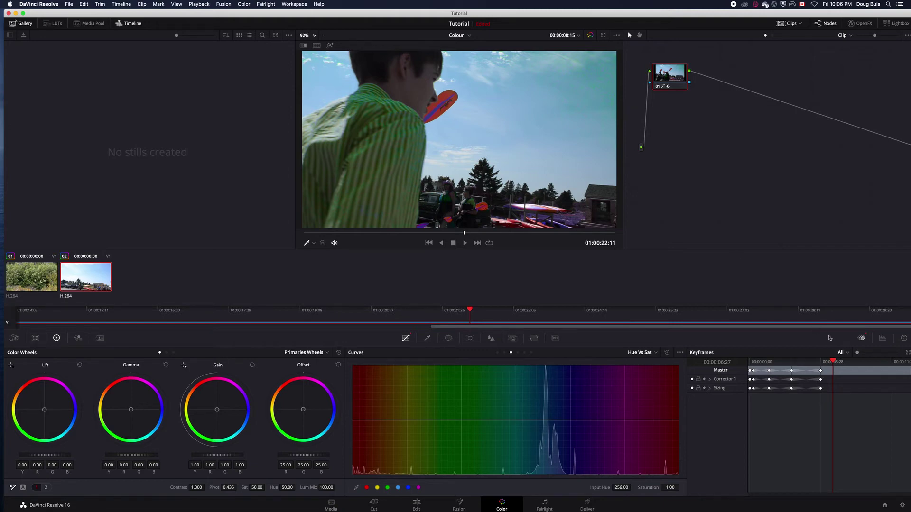
{"action": "left_click_drag", "start_coordinate": [832, 362], "coordinate": [837, 363]}
{"action": "right_click", "coordinate": [833, 370]}
{"action": "left_click", "coordinate": [852, 383]}
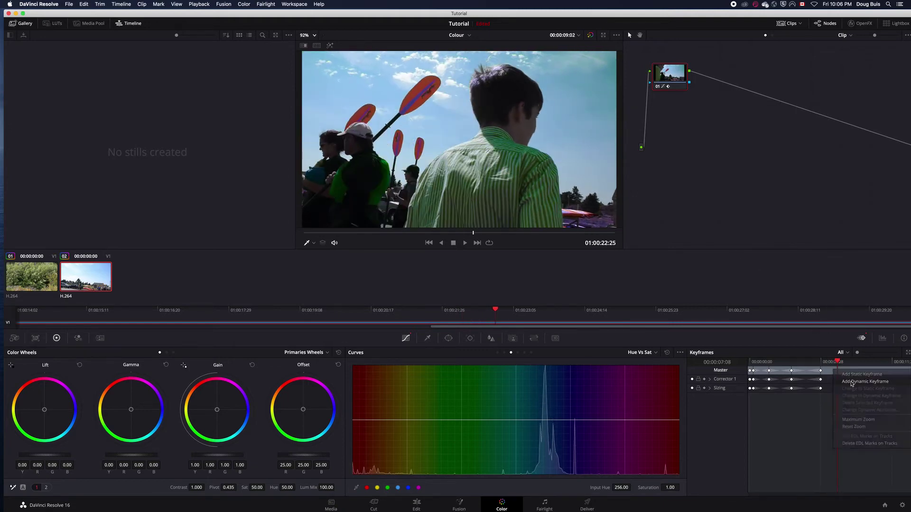
{"action": "left_click", "coordinate": [505, 353]}
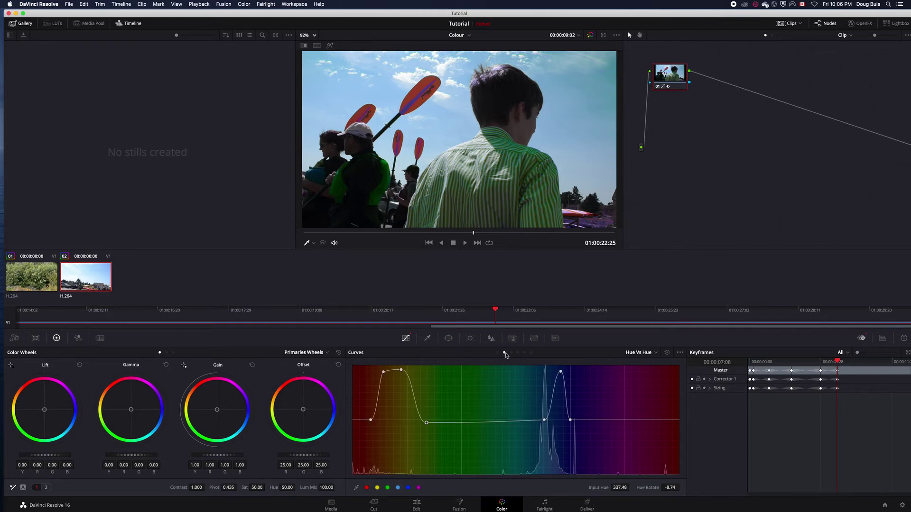
{"action": "left_click", "coordinate": [667, 353]}
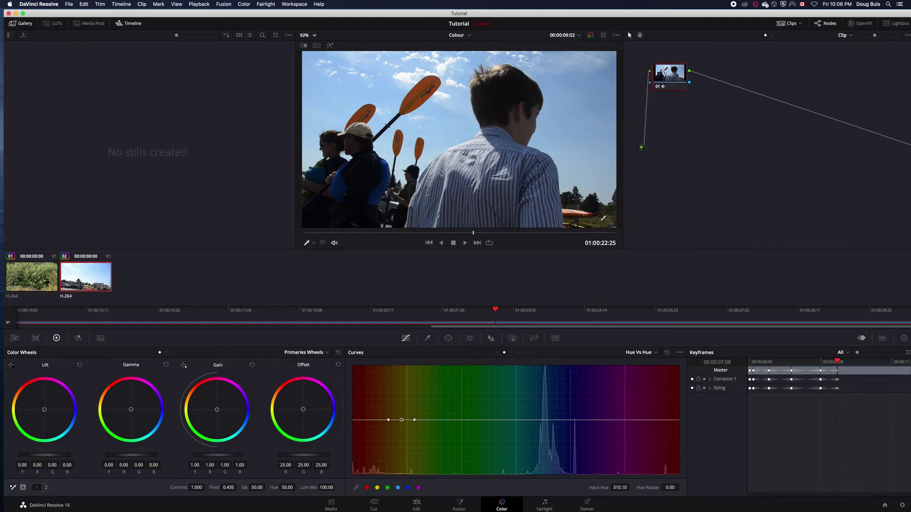
{"action": "left_click", "coordinate": [446, 420]}
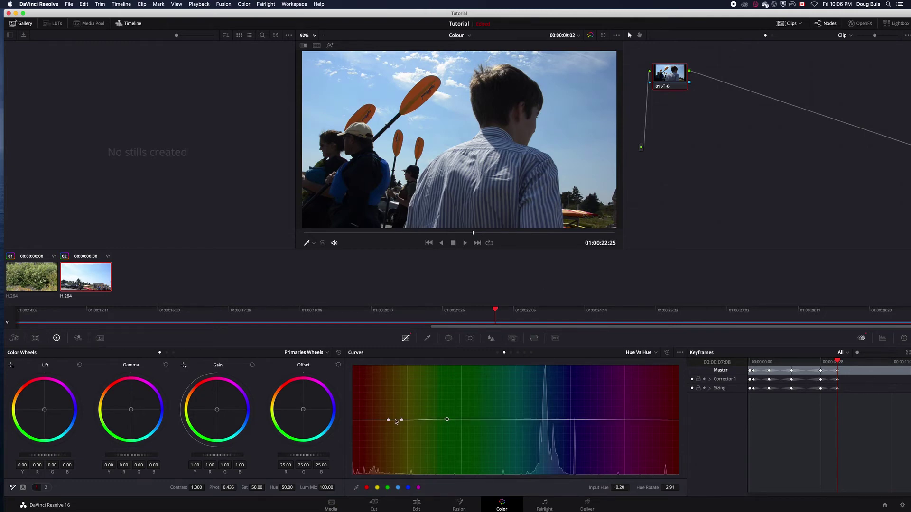
{"action": "left_click", "coordinate": [412, 420]}
{"action": "left_click_drag", "start_coordinate": [412, 421], "coordinate": [429, 459]}
{"action": "left_click_drag", "start_coordinate": [493, 315], "coordinate": [690, 321]}
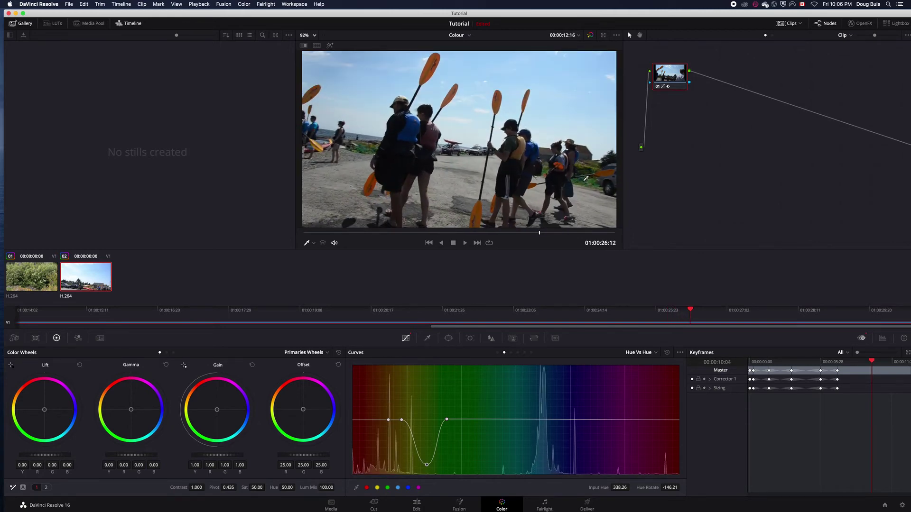
{"action": "left_click_drag", "start_coordinate": [402, 421], "coordinate": [402, 461]}
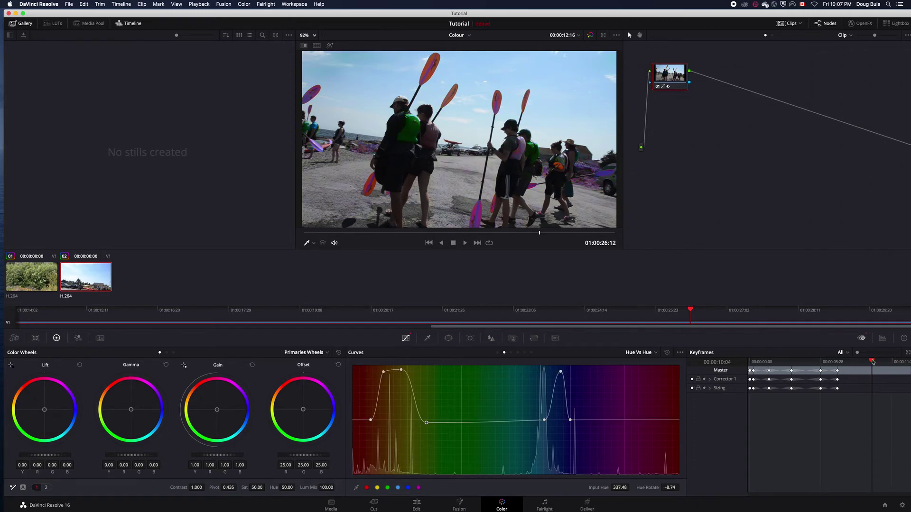
Step: Add a dynamic keyframe on the master track at 01:00:25:27
{"action": "mouse_move", "coordinate": [872, 363]}
{"action": "left_mouse_down"}
{"action": "mouse_move", "coordinate": [842, 364]}
{"action": "mouse_move", "coordinate": [869, 366]}
{"action": "left_mouse_up"}
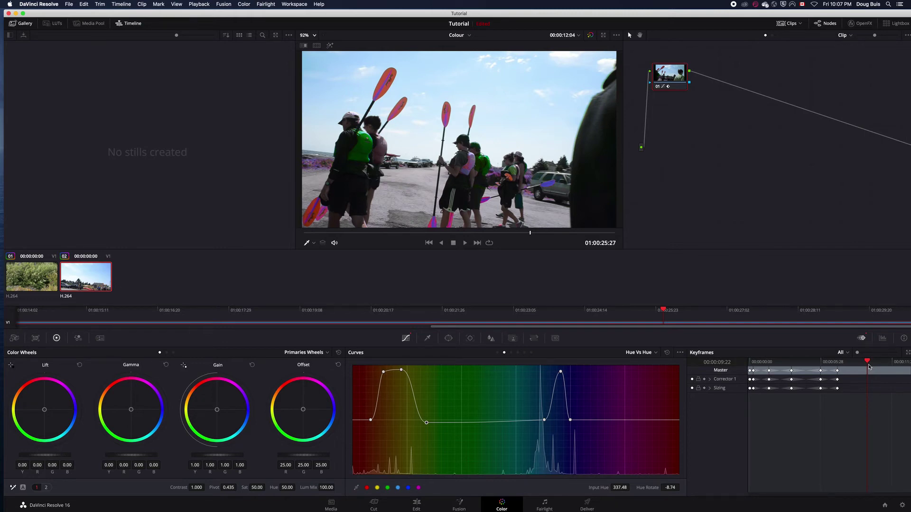
{"action": "right_click", "coordinate": [871, 375]}
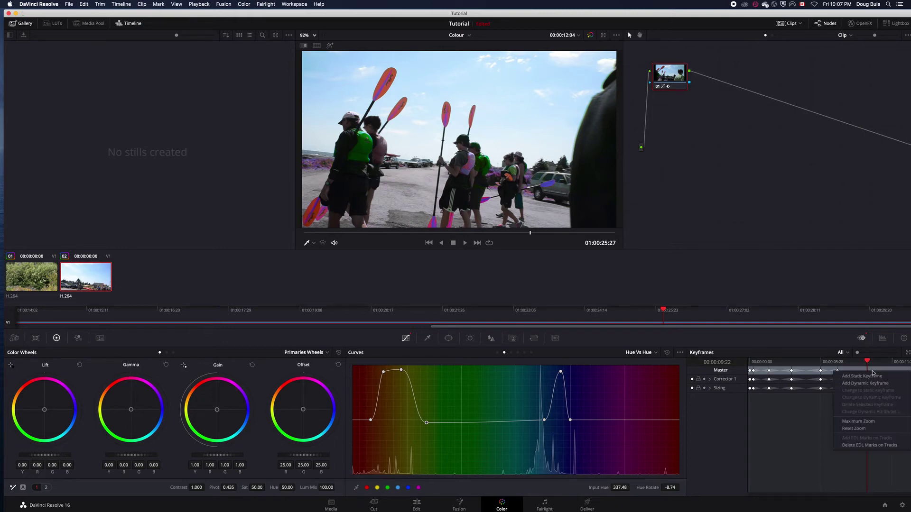
{"action": "left_click", "coordinate": [870, 383]}
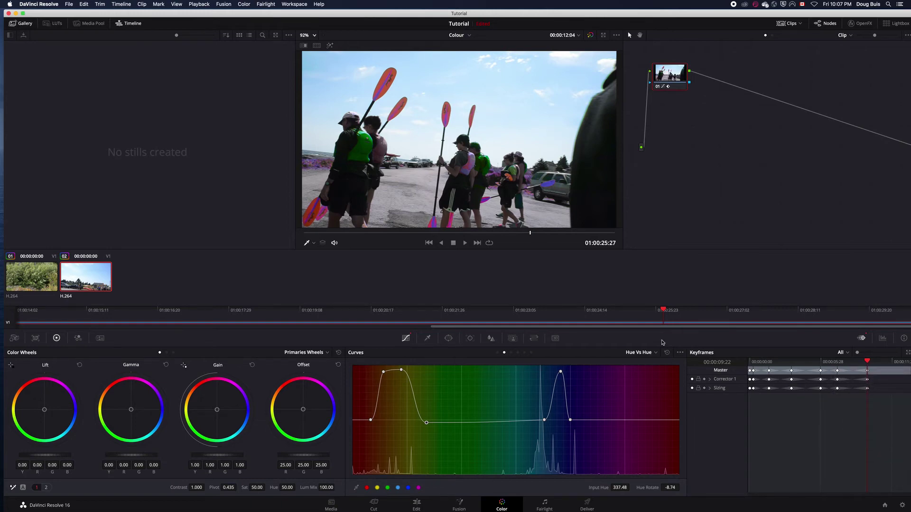
Step: In Hue Vs Sat, sample and desaturate the life vest and the paddle, and raise input hue 109.34 to saturation 1.95
{"action": "left_click", "coordinate": [511, 352]}
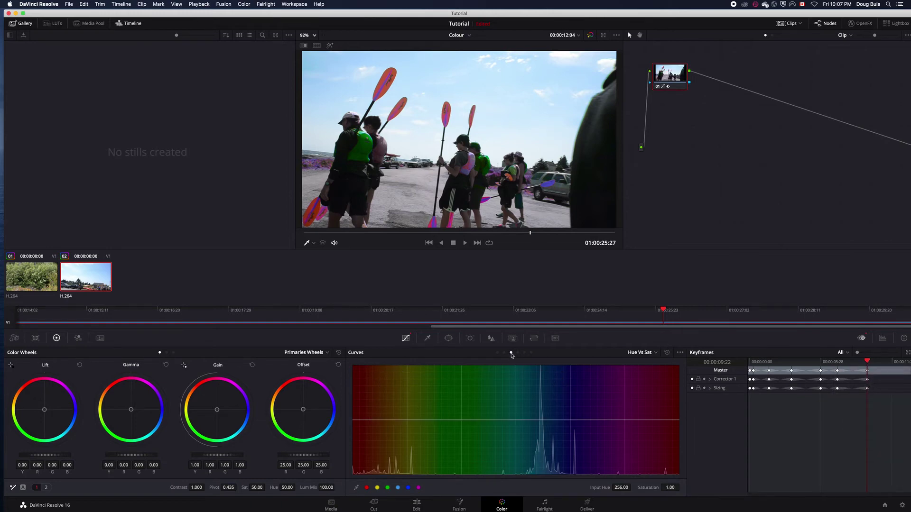
{"action": "left_click", "coordinate": [367, 145]}
{"action": "left_click_drag", "start_coordinate": [553, 420], "coordinate": [554, 481]}
{"action": "left_click", "coordinate": [381, 85]}
{"action": "left_click_drag", "start_coordinate": [375, 421], "coordinate": [370, 473]}
{"action": "left_click_drag", "start_coordinate": [540, 420], "coordinate": [546, 368]}
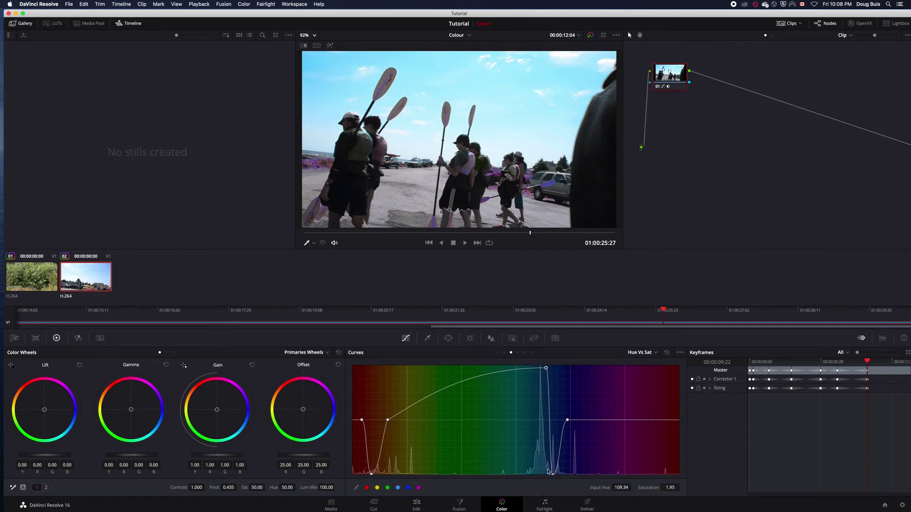
Step: Widen the blue desaturation dip and boost greens through yellow, with a point at input hue 315.79 and saturation 1.92
{"action": "left_click_drag", "start_coordinate": [568, 421], "coordinate": [585, 419]}
{"action": "left_click", "coordinate": [454, 374]}
{"action": "left_click_drag", "start_coordinate": [454, 374], "coordinate": [450, 369]}
{"action": "left_click_drag", "start_coordinate": [418, 379], "coordinate": [408, 370]}
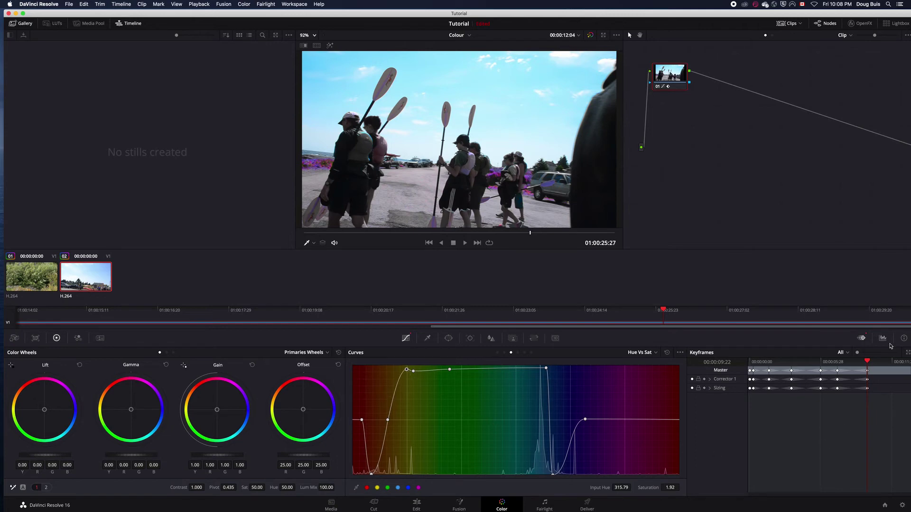
Step: Add a dynamic keyframe on the master track at 01:00:29:05 and reset the Hue Vs Sat and Hue Vs Hue curves there
{"action": "left_click_drag", "start_coordinate": [867, 362], "coordinate": [901, 366]}
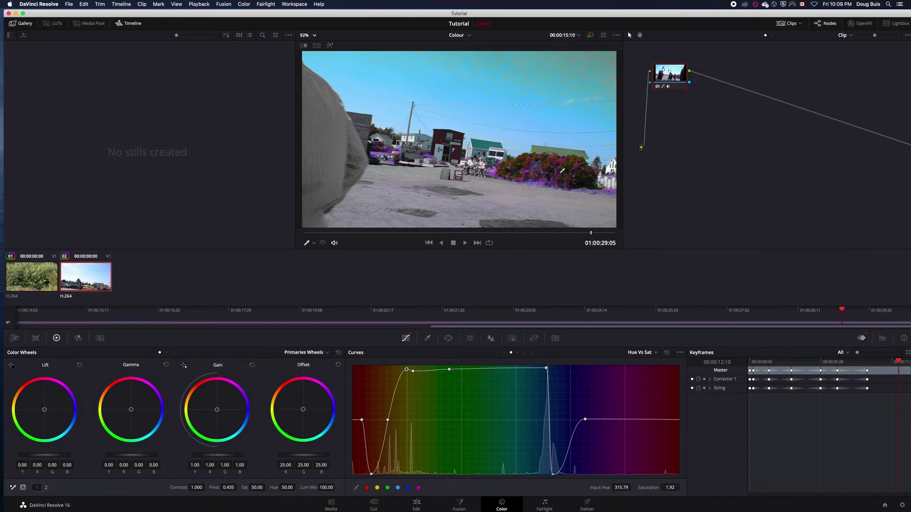
{"action": "right_click", "coordinate": [901, 373]}
{"action": "left_click", "coordinate": [877, 384]}
{"action": "left_click", "coordinate": [666, 352]}
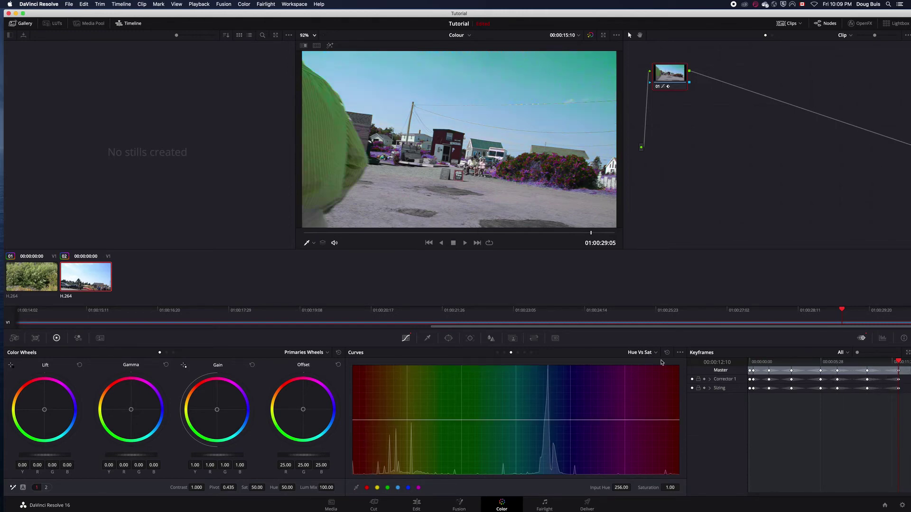
{"action": "left_click", "coordinate": [504, 353]}
{"action": "left_click", "coordinate": [668, 353]}
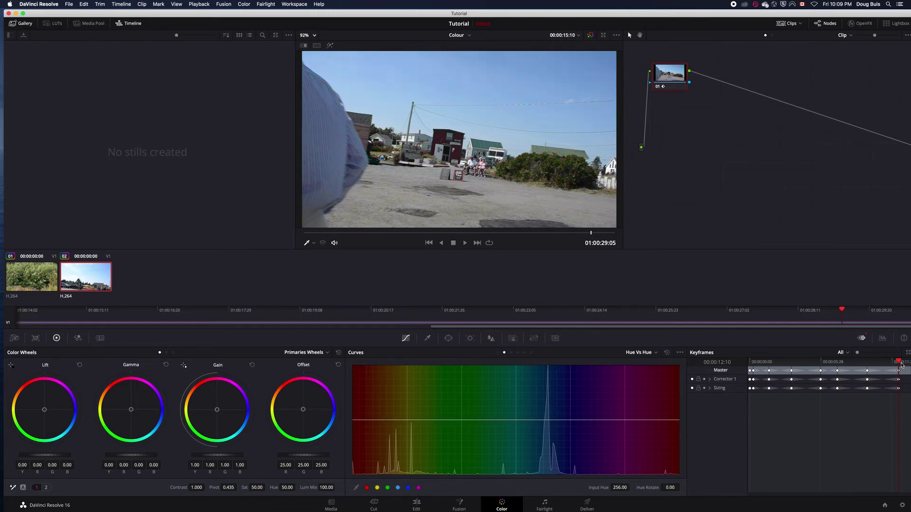
{"action": "left_click_drag", "start_coordinate": [900, 363], "coordinate": [754, 371]}
{"action": "left_click", "coordinate": [511, 352]}
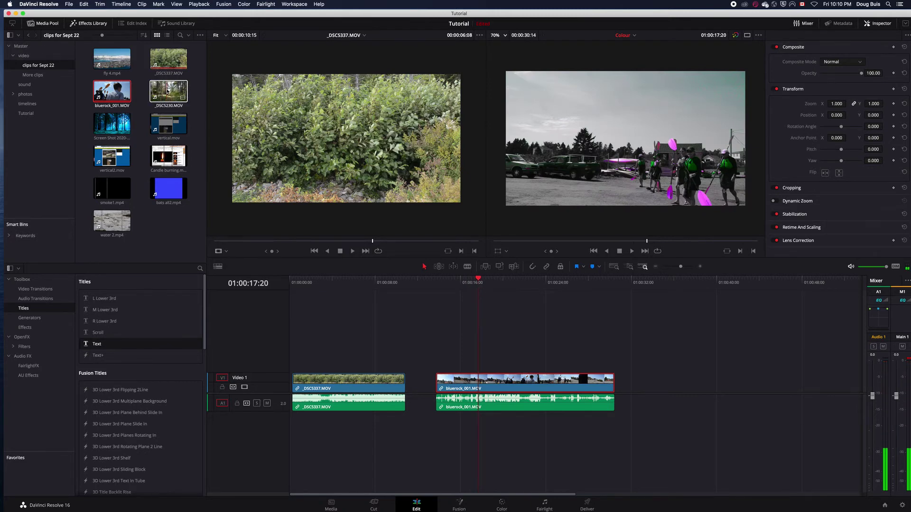
Step: Load _DSC5230.MOV in the source viewer and widen its in and out marks to nearly the whole clip
{"action": "double_click", "coordinate": [167, 91]}
{"action": "left_click", "coordinate": [383, 241]}
{"action": "left_click_drag", "start_coordinate": [385, 243], "coordinate": [469, 244]}
{"action": "left_click_drag", "start_coordinate": [287, 243], "coordinate": [228, 242]}
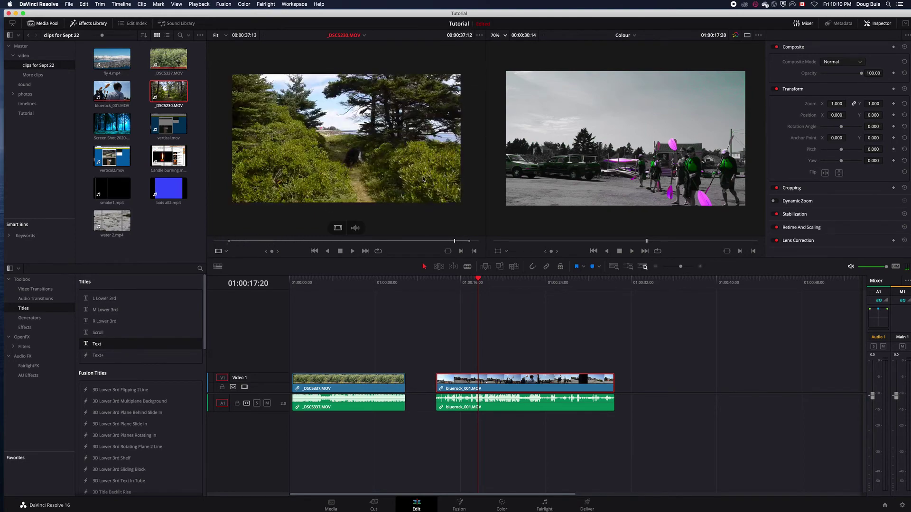
{"action": "scroll", "coordinate": [354, 147], "scroll_direction": "up", "scroll_amount": 3}
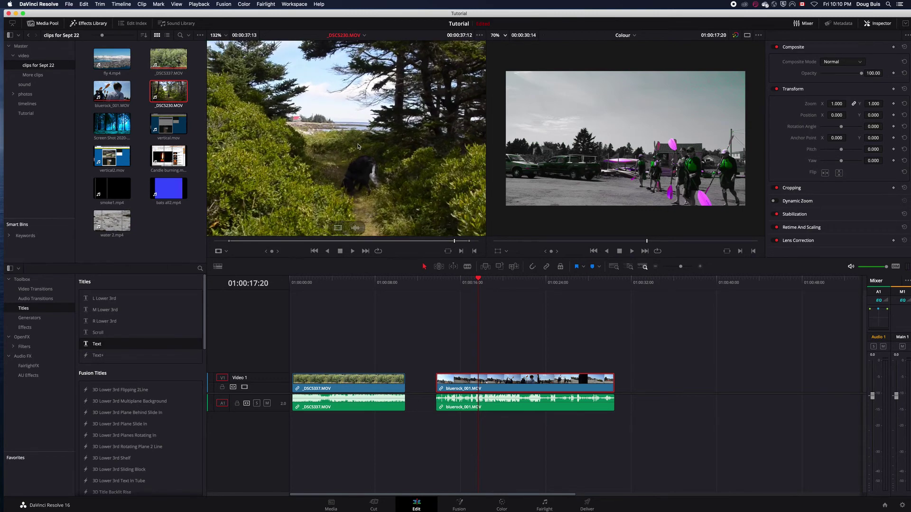
{"action": "left_click", "coordinate": [226, 36]}
{"action": "left_click", "coordinate": [228, 47]}
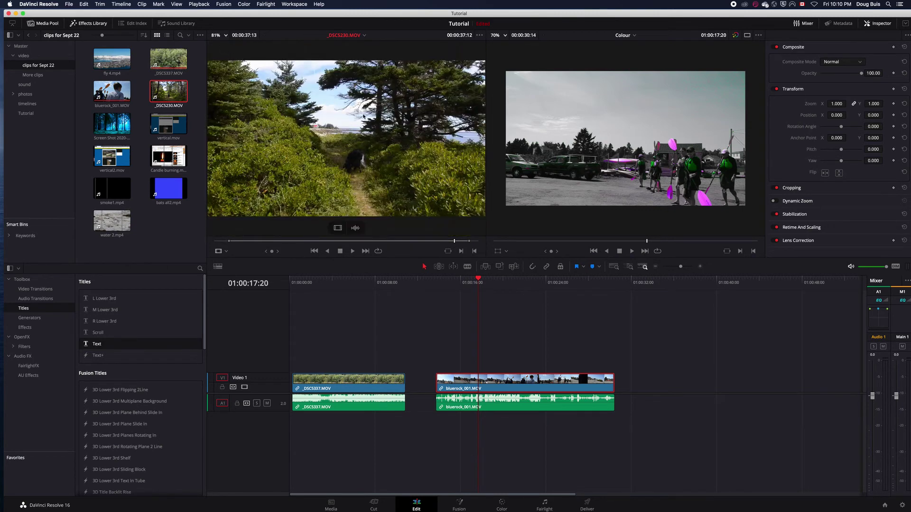
Step: Place the _DSC5230.MOV range on Video 1 after bluerock_001.MOV and select it
{"action": "left_click_drag", "start_coordinate": [341, 120], "coordinate": [624, 386]}
{"action": "left_click_drag", "start_coordinate": [538, 493], "coordinate": [628, 494]}
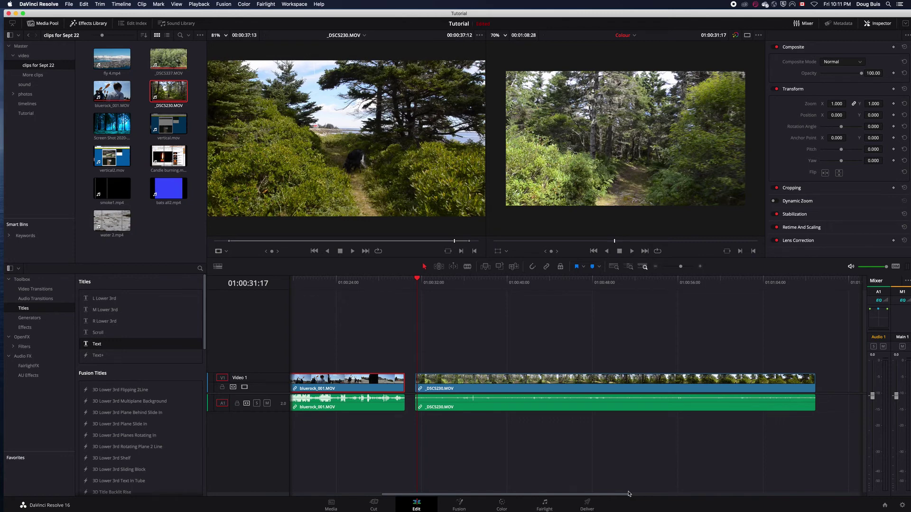
{"action": "left_click", "coordinate": [437, 380]}
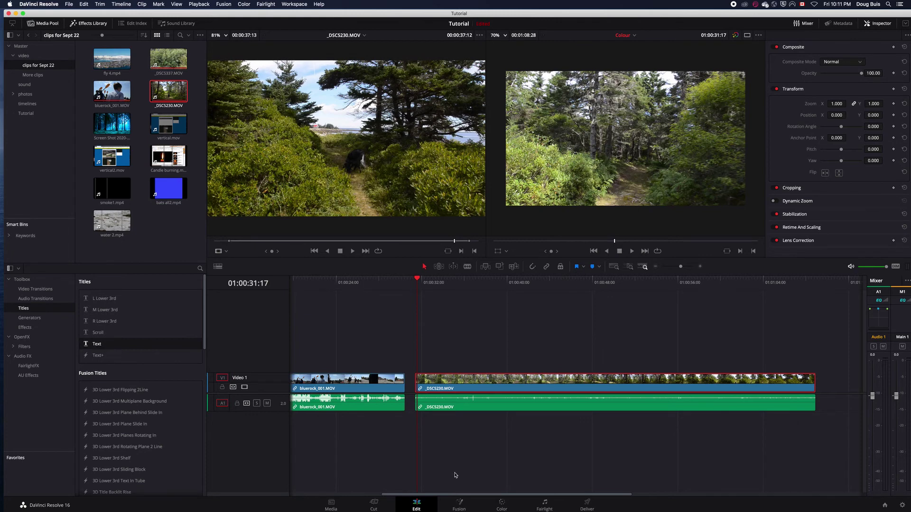
Step: On the Color page, boost the forest clip's foliage in Hue Vs Sat, with a point at input hue 341.25 and saturation 1.48
{"action": "left_click", "coordinate": [502, 504]}
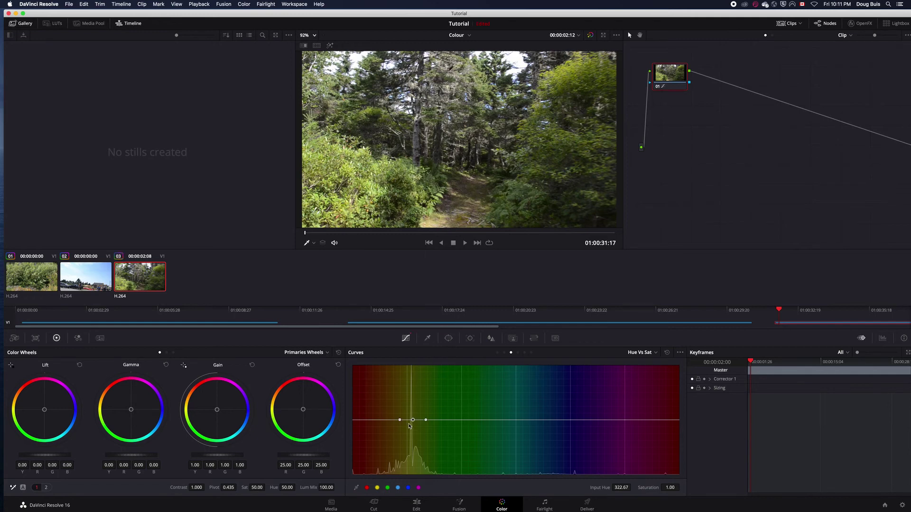
{"action": "left_click_drag", "start_coordinate": [413, 420], "coordinate": [430, 393]}
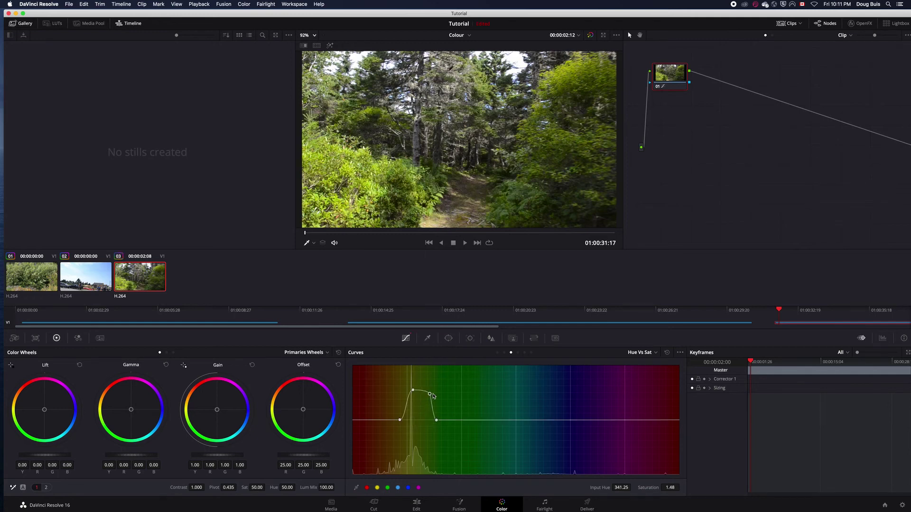
{"action": "key", "text": "space"}
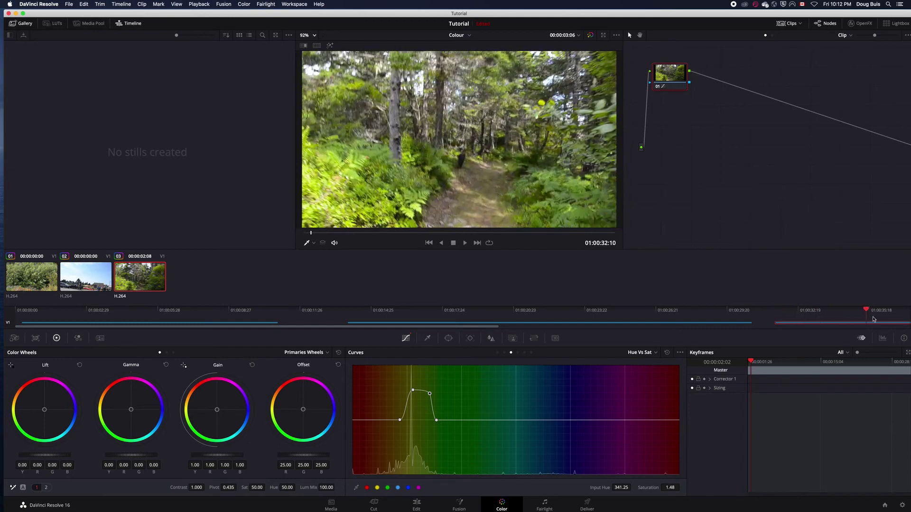
{"action": "left_click_drag", "start_coordinate": [816, 325], "coordinate": [779, 329]}
Step: Shift the sampled foliage to magenta in Hue Vs Hue, widening it toward green with a point at input hue 358.48 rotated 132.23
{"action": "left_click", "coordinate": [504, 353]}
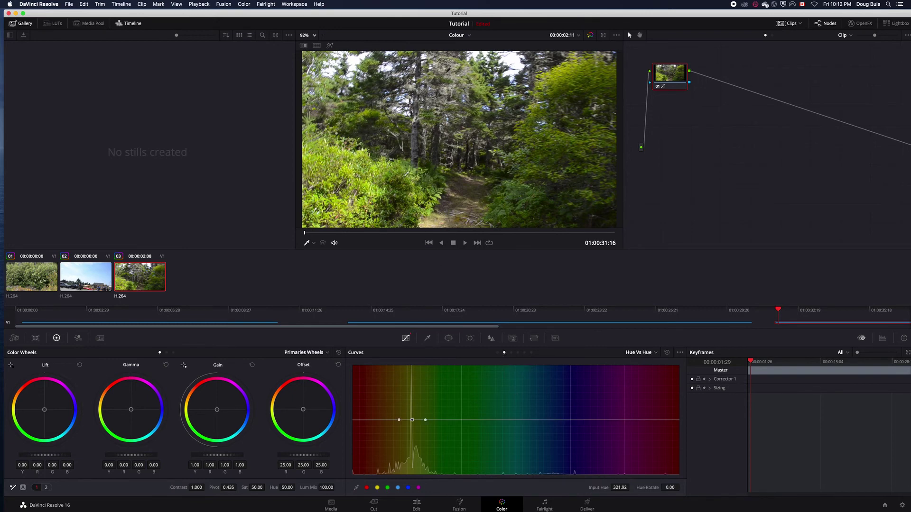
{"action": "left_click_drag", "start_coordinate": [412, 420], "coordinate": [413, 371]}
{"action": "left_click_drag", "start_coordinate": [426, 422], "coordinate": [452, 423]}
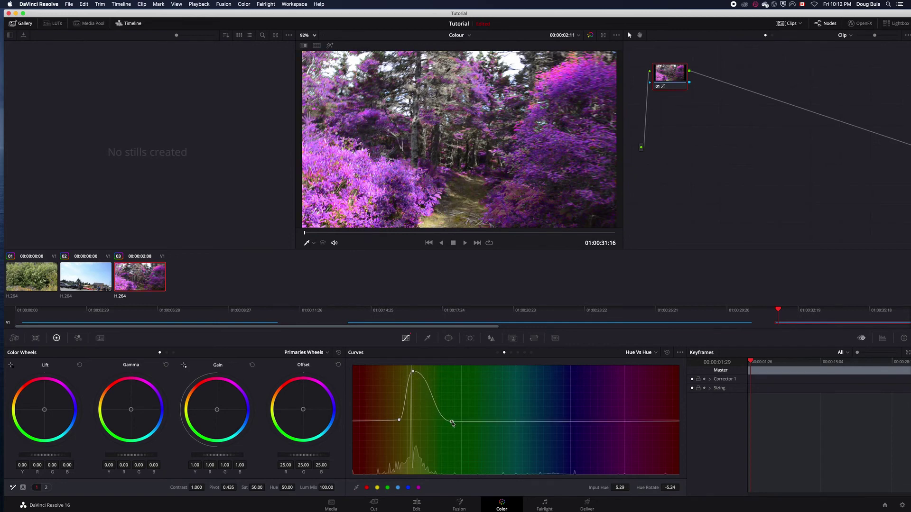
{"action": "left_click_drag", "start_coordinate": [430, 392], "coordinate": [433, 376]}
{"action": "left_click_drag", "start_coordinate": [399, 420], "coordinate": [394, 419]}
{"action": "left_click_drag", "start_coordinate": [442, 391], "coordinate": [461, 380]}
Step: Using the frame at 01:01:02:20, refine the Hue Vs Hue points on the green side of the magenta foliage shift
{"action": "left_click_drag", "start_coordinate": [752, 363], "coordinate": [791, 367]}
{"action": "left_click_drag", "start_coordinate": [803, 368], "coordinate": [884, 379]}
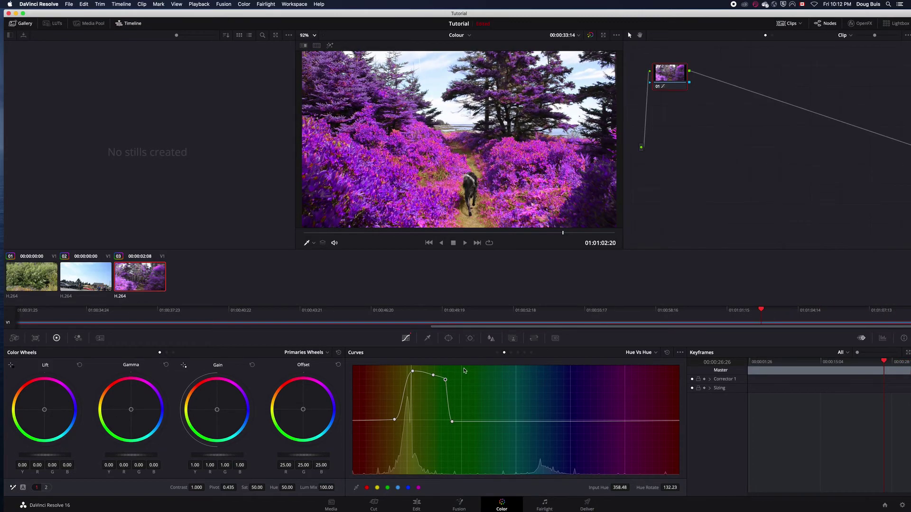
{"action": "left_click_drag", "start_coordinate": [445, 379], "coordinate": [433, 373]}
{"action": "left_click_drag", "start_coordinate": [452, 422], "coordinate": [474, 375]}
{"action": "left_click", "coordinate": [466, 403]}
Step: Raise the foliage's Hue Vs Sat points, setting input hue 322.99 to saturation 1.85, and check the grade across the clip
{"action": "left_click", "coordinate": [511, 352]}
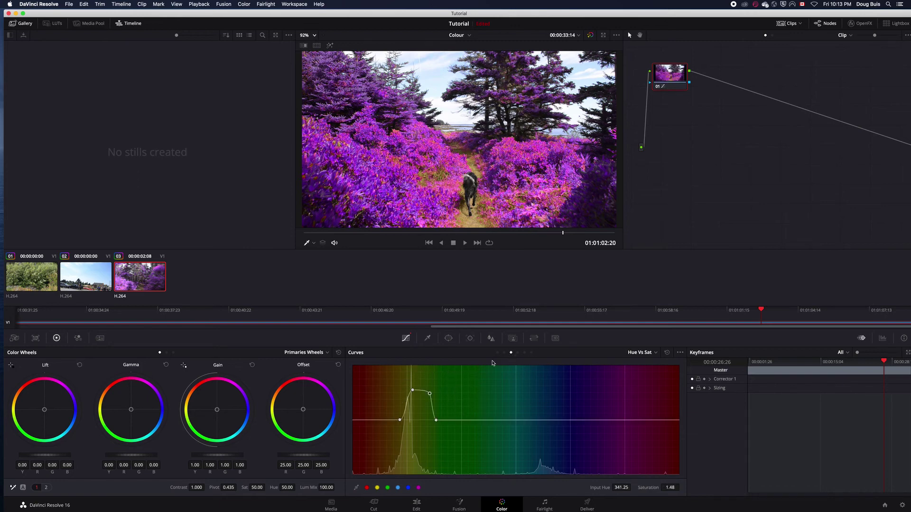
{"action": "left_click_drag", "start_coordinate": [429, 393], "coordinate": [414, 374]}
{"action": "left_click", "coordinate": [884, 362]}
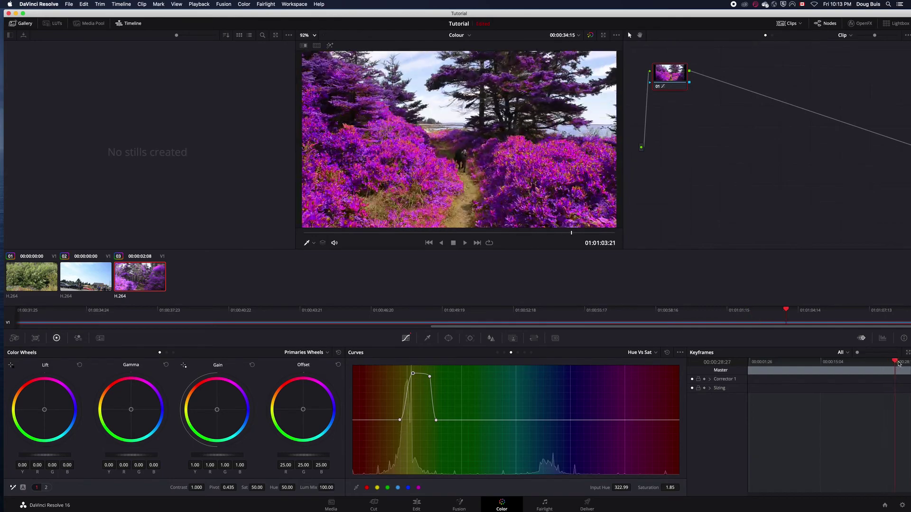
{"action": "left_click_drag", "start_coordinate": [884, 365], "coordinate": [749, 369]}
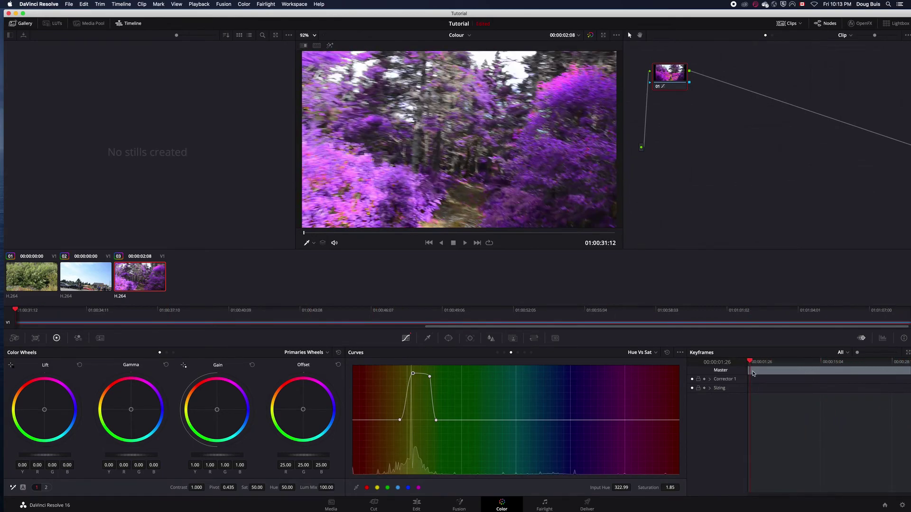
Step: Play the graded forest clip on the Edit page and fit the whole timeline in view
{"action": "left_click", "coordinate": [417, 505]}
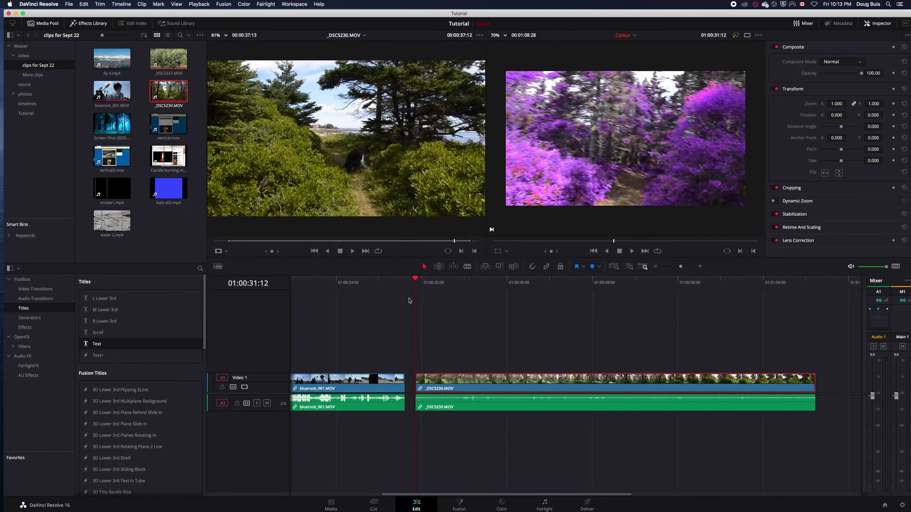
{"action": "key", "text": "space"}
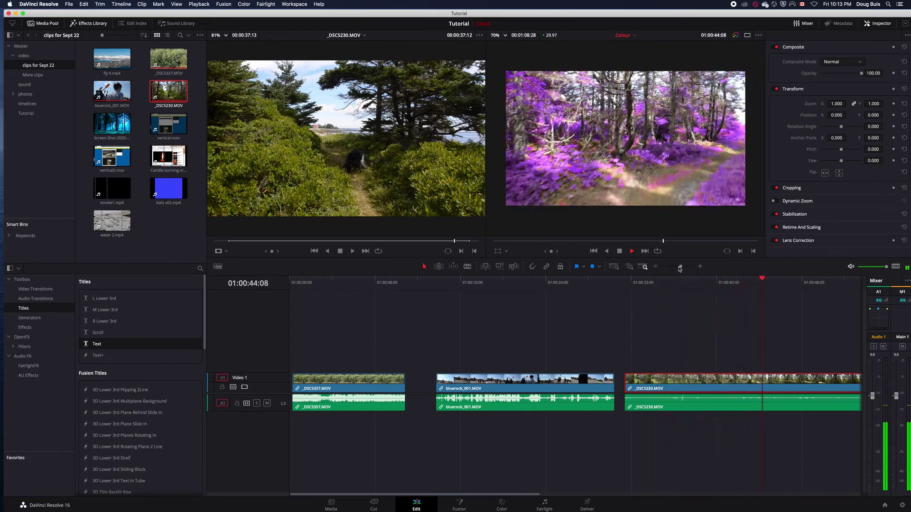
{"action": "left_click_drag", "start_coordinate": [681, 267], "coordinate": [676, 268]}
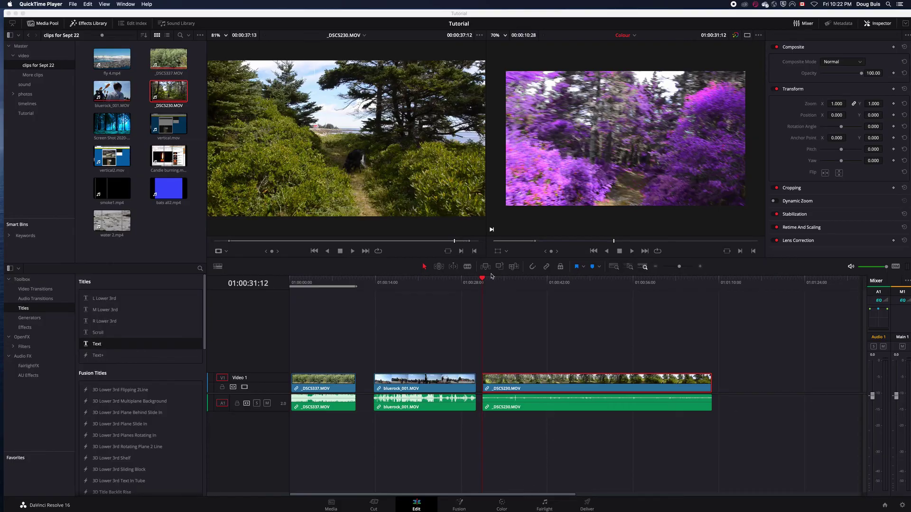
Step: Speed up the _DSC5230.MOV timeline clip to about half its length with Ripple sequence enabled
{"action": "left_click_drag", "start_coordinate": [483, 279], "coordinate": [483, 310]}
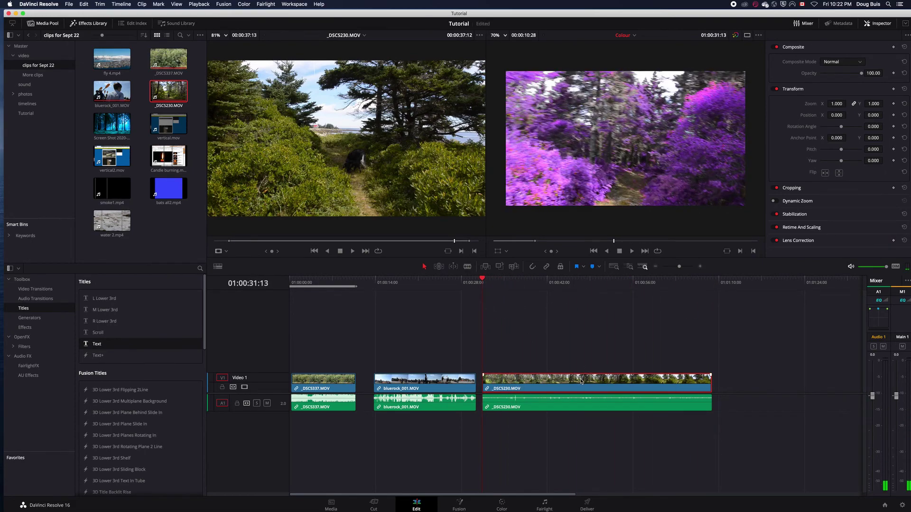
{"action": "key", "text": "r"}
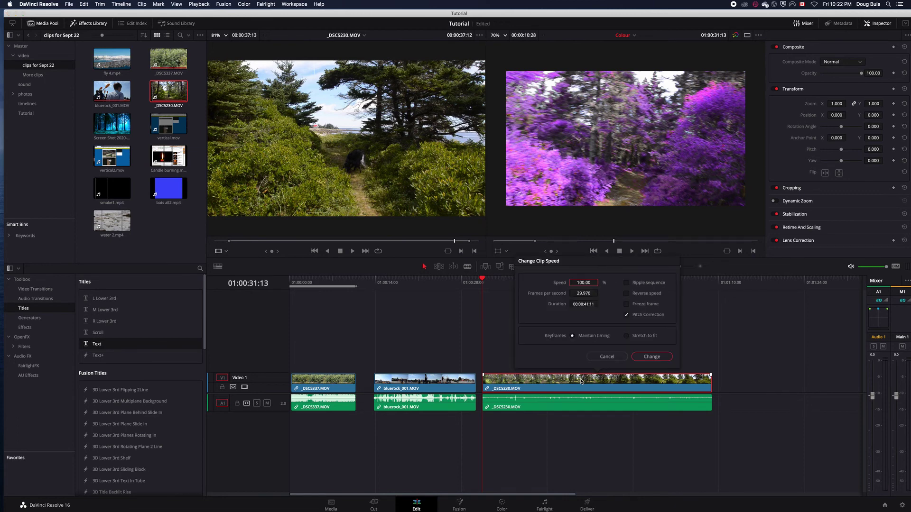
{"action": "left_click", "coordinate": [627, 283]}
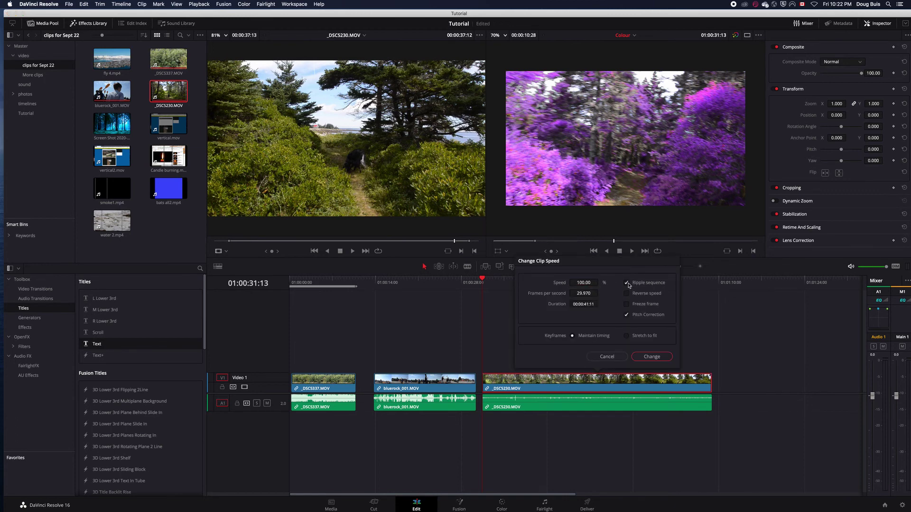
{"action": "left_click", "coordinate": [589, 283]}
{"action": "left_click", "coordinate": [656, 358]}
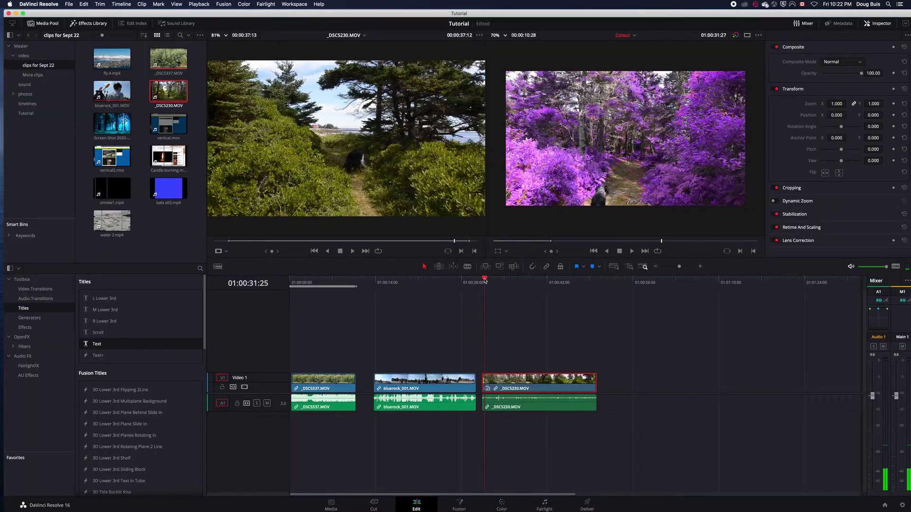
Step: Mark the timeline's out point at the end of the last clip, at 01:00:50:06
{"action": "left_click_drag", "start_coordinate": [476, 281], "coordinate": [605, 312]}
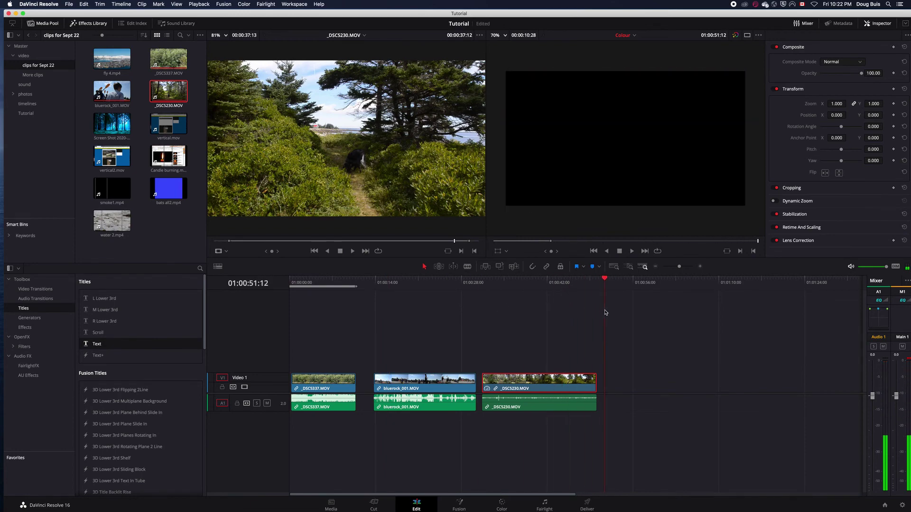
{"action": "left_click_drag", "start_coordinate": [603, 281], "coordinate": [598, 282]}
{"action": "key", "text": "o"}
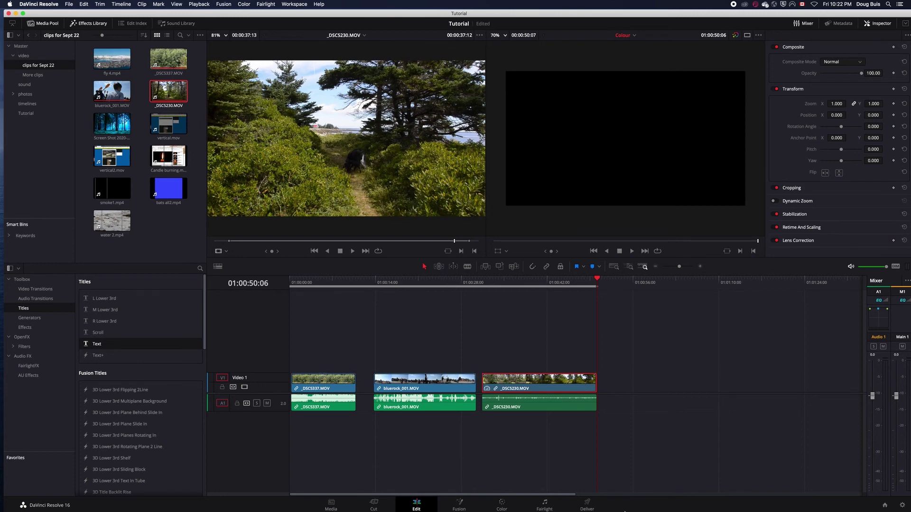
Step: On the Deliver page, choose the H.264 Master render preset and name the output file colour
{"action": "left_click", "coordinate": [586, 504]}
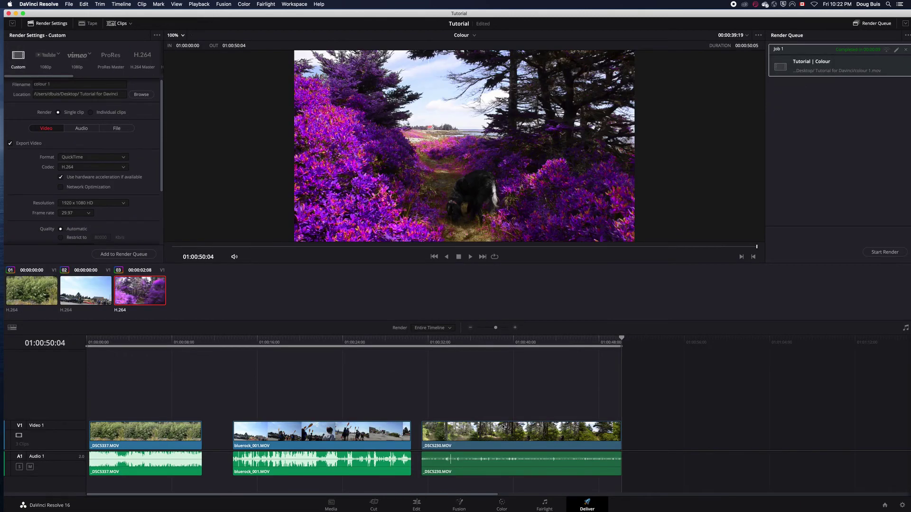
{"action": "left_click", "coordinate": [139, 58]}
{"action": "left_click", "coordinate": [55, 85]}
{"action": "type", "text": "col"}
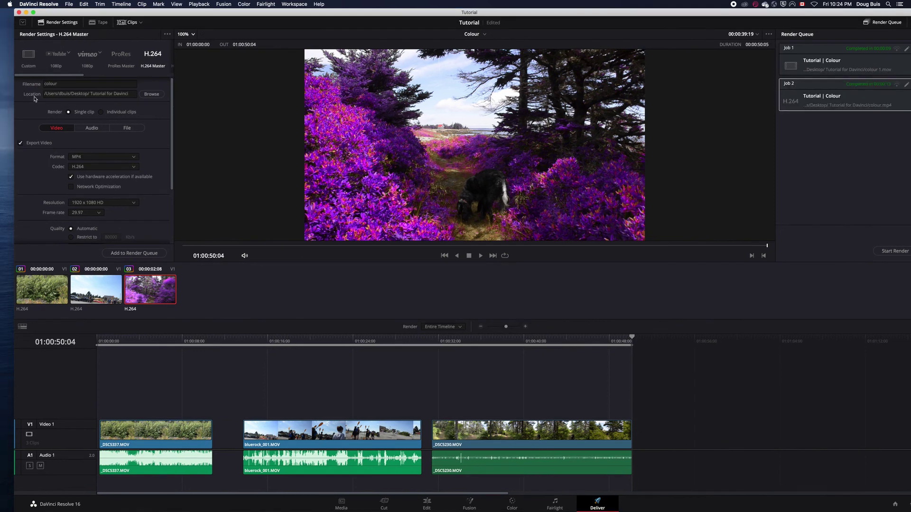
Step: Set the render destination to the Tutorial clips folder and add a 1 to the colour file name
{"action": "left_click", "coordinate": [151, 94]}
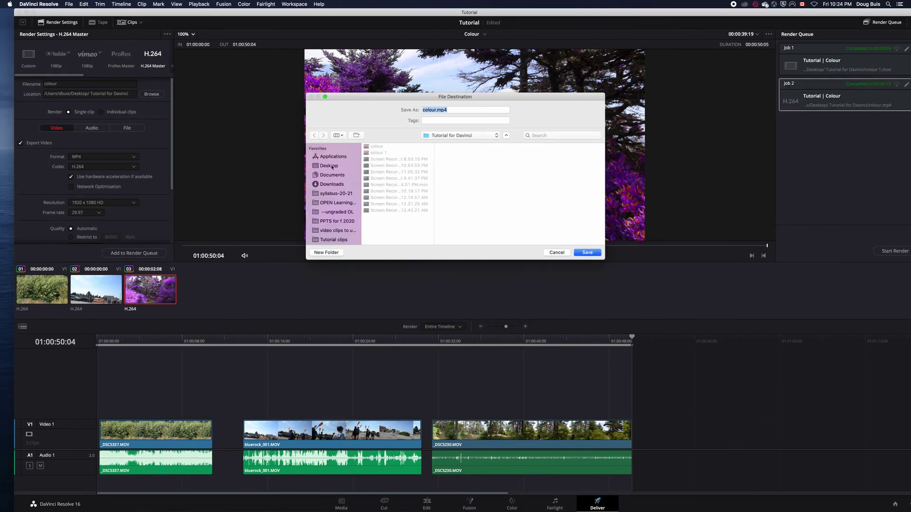
{"action": "scroll", "coordinate": [344, 231], "scroll_direction": "down", "scroll_amount": 2}
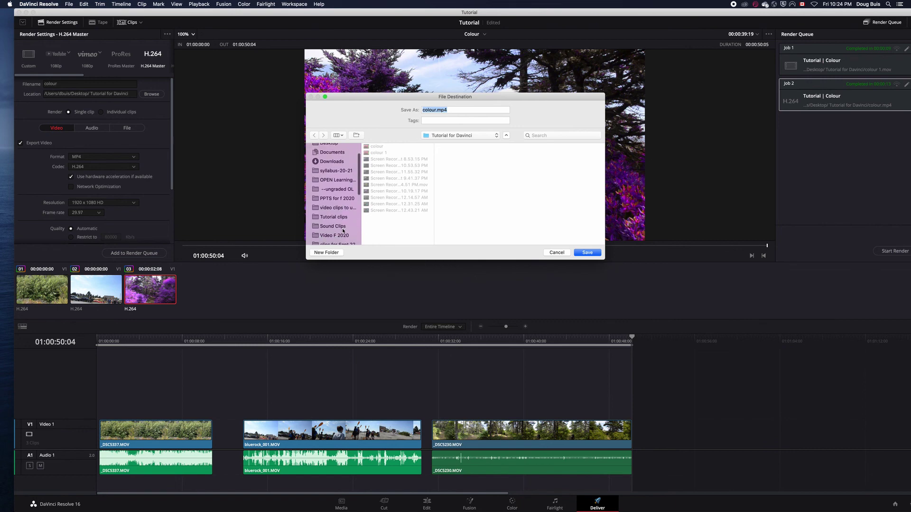
{"action": "left_click", "coordinate": [329, 218]}
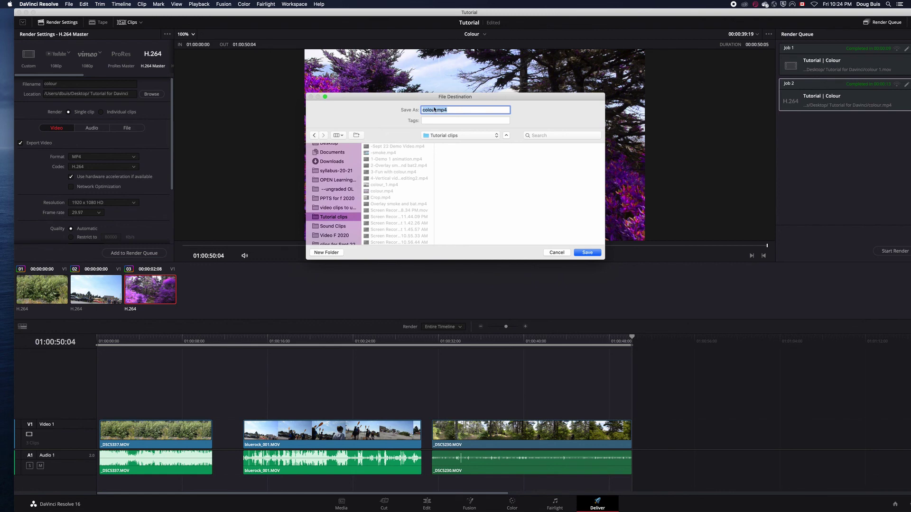
{"action": "key", "text": "Right"}
{"action": "type", "text": "1"}
{"action": "left_click", "coordinate": [586, 253]}
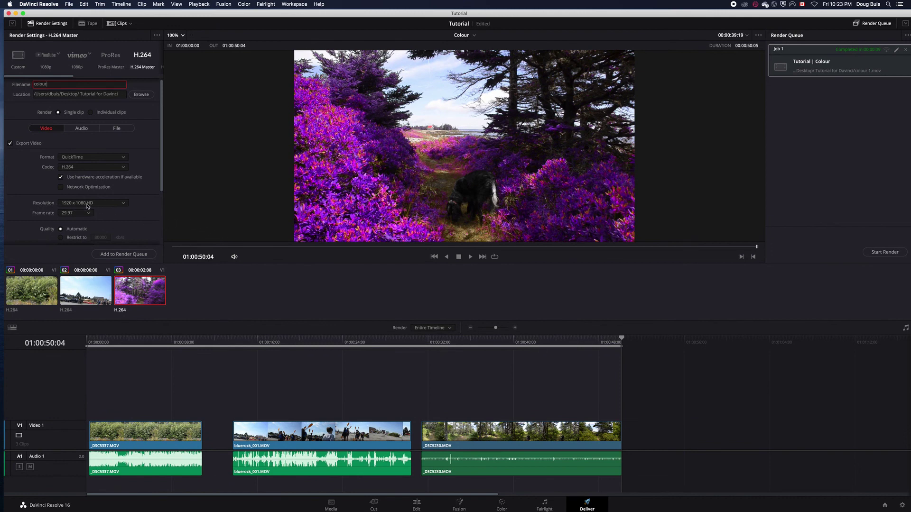
Step: Set the render's video format to MP4
{"action": "scroll", "coordinate": [90, 169], "scroll_direction": "up", "scroll_amount": 1}
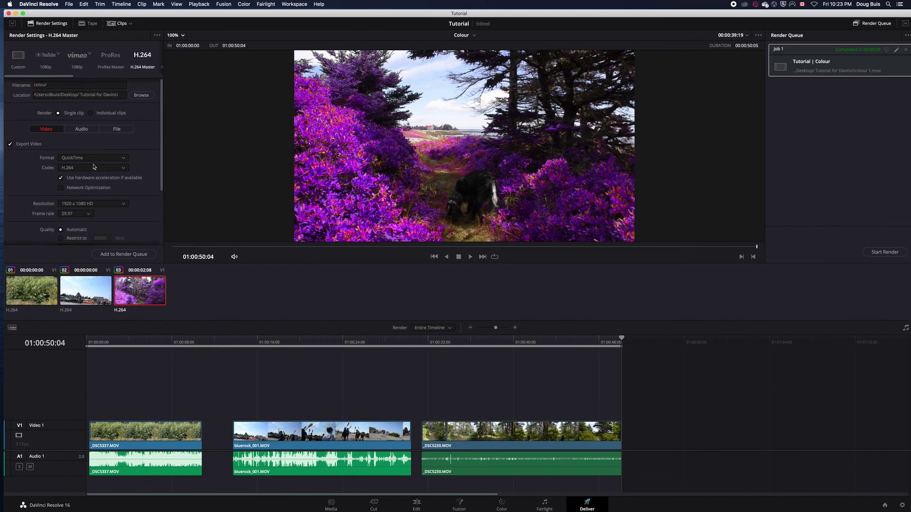
{"action": "left_click", "coordinate": [123, 160]}
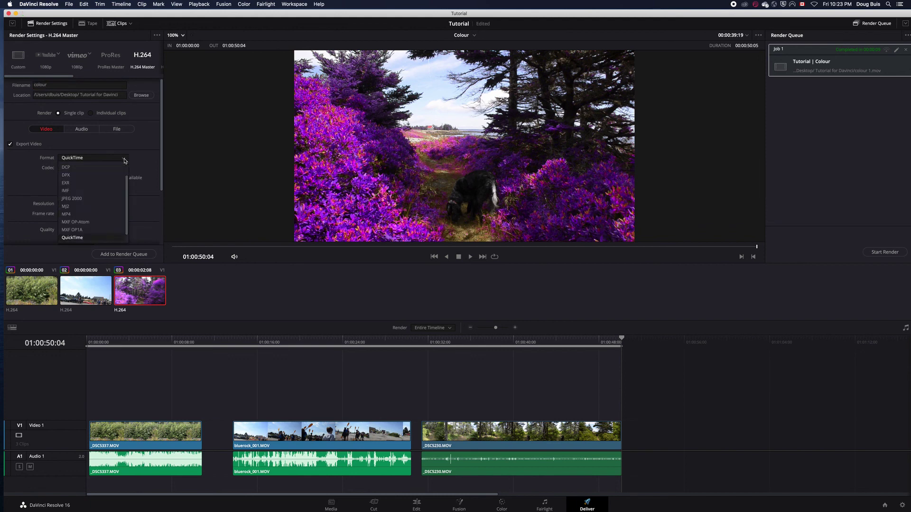
{"action": "left_click", "coordinate": [69, 215]}
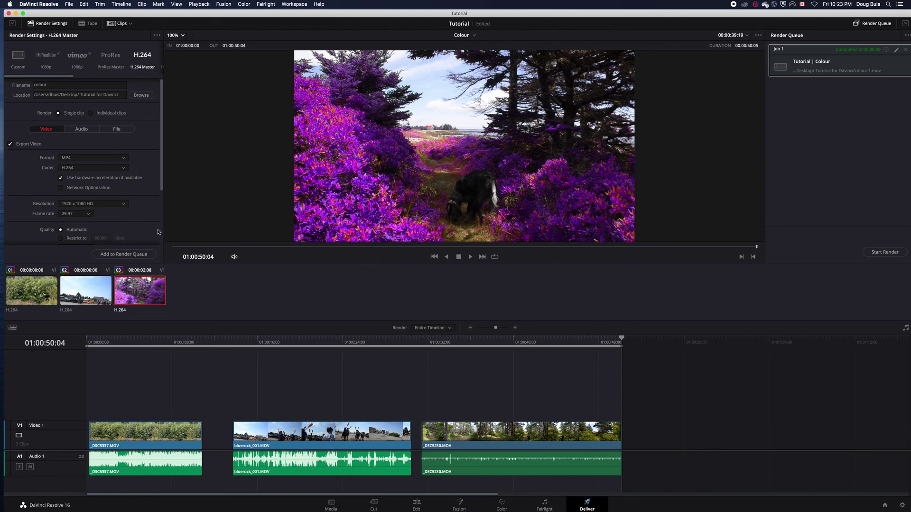
Step: Add the MP4 export to the render queue and start rendering it
{"action": "left_click", "coordinate": [119, 255]}
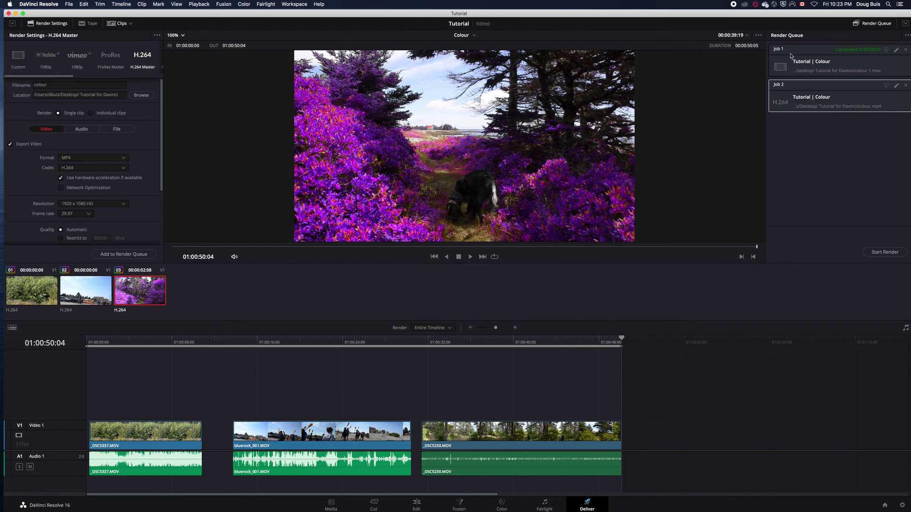
{"action": "left_click_drag", "start_coordinate": [758, 13], "coordinate": [730, 13]}
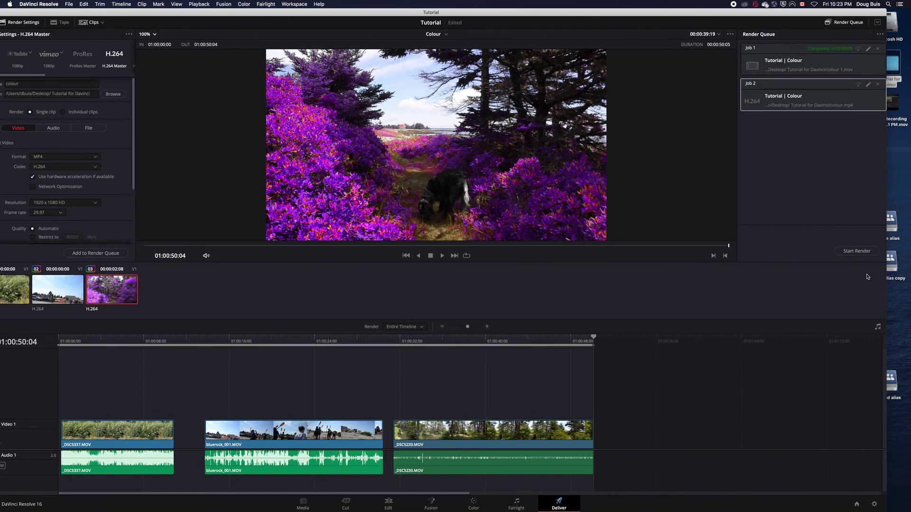
{"action": "left_click", "coordinate": [853, 253]}
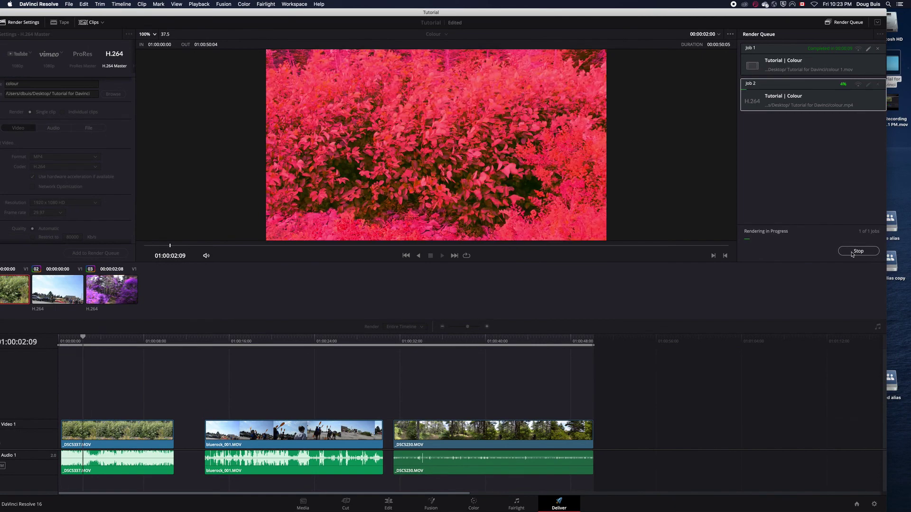